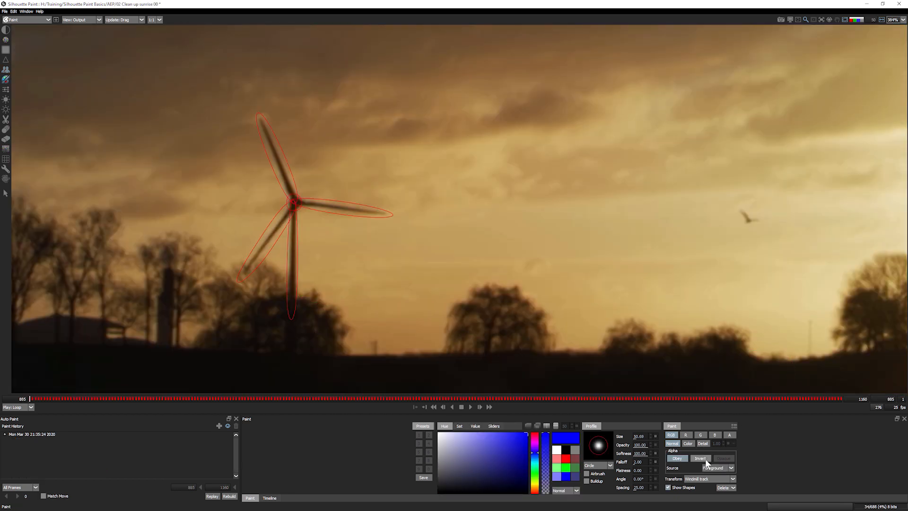
- Adjust the clone overlay in the viewer and return to the After Effects 00 Tower Extend fin comp
left_click(700, 459)
mouse_move(208, 133)
left_mouse_down()
mouse_move(223, 168)
mouse_move(182, 254)
mouse_move(400, 255)
mouse_move(284, 292)
left_mouse_up()
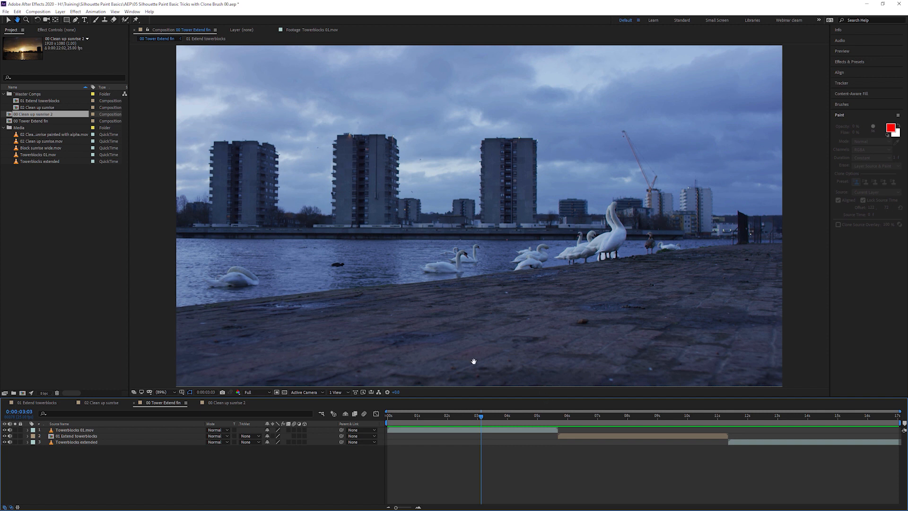
- Build a Towerblocks 01 comp from Towerblocks 01.mov and apply Silhouette Paint with Optional Clone Sources expanded
left_click_drag(480, 414, 458, 416)
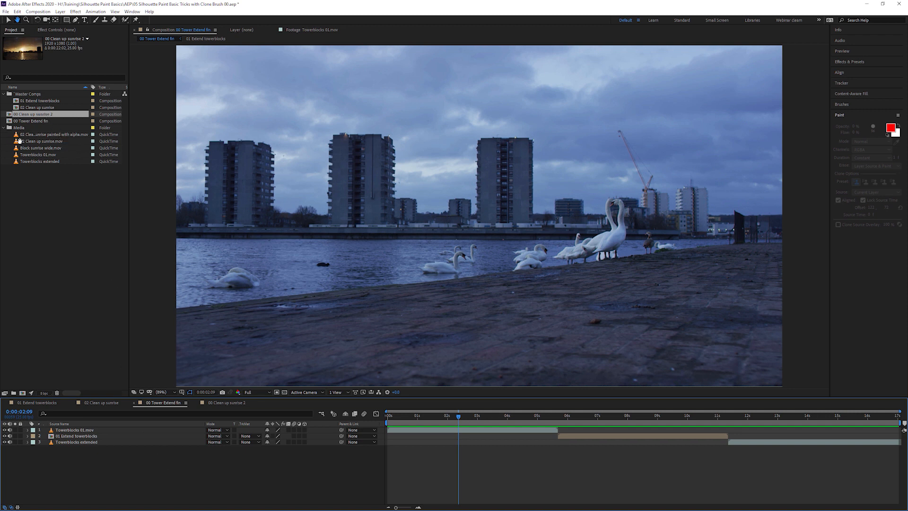
left_click_drag(32, 156, 22, 393)
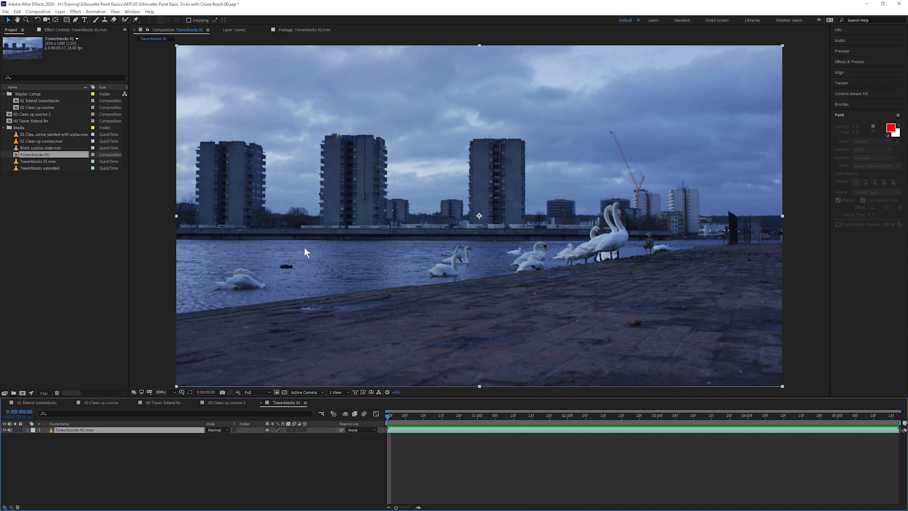
left_click(76, 11)
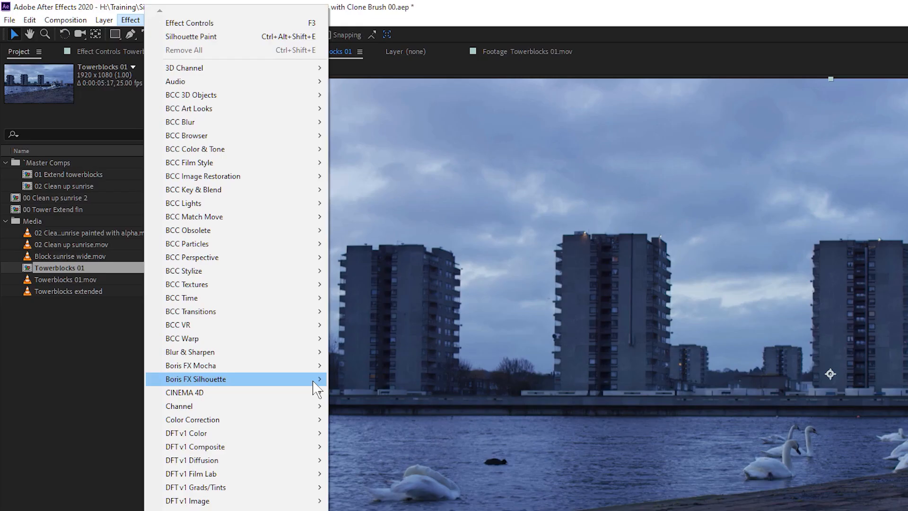
mouse_move(313, 382)
left_click(409, 380)
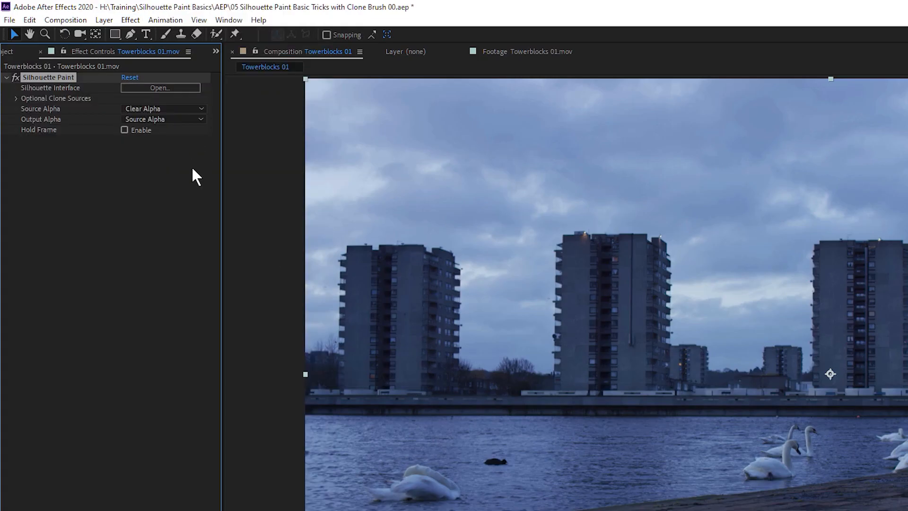
left_click(17, 98)
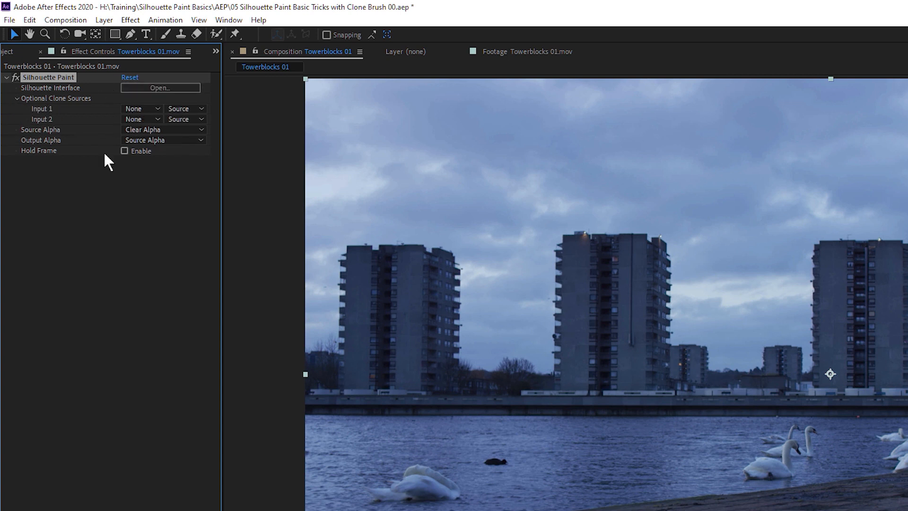
- Create the Towerblocks Extended 01 project in the Silhouette Paint folder, loading the riverside footage
left_click(186, 89)
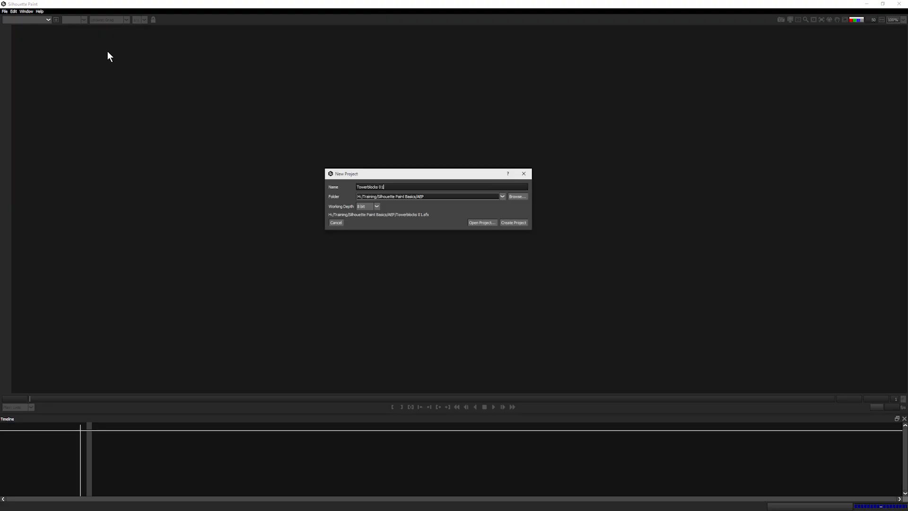
left_click(503, 196)
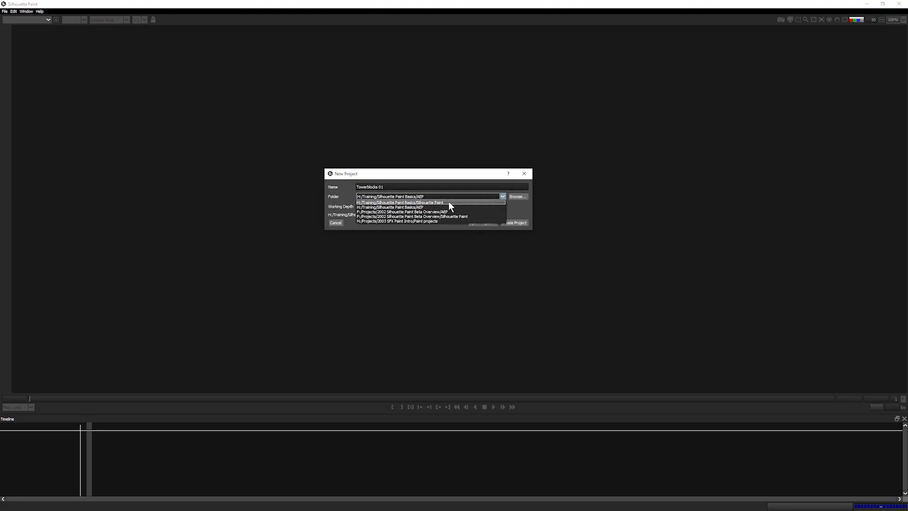
left_click(448, 203)
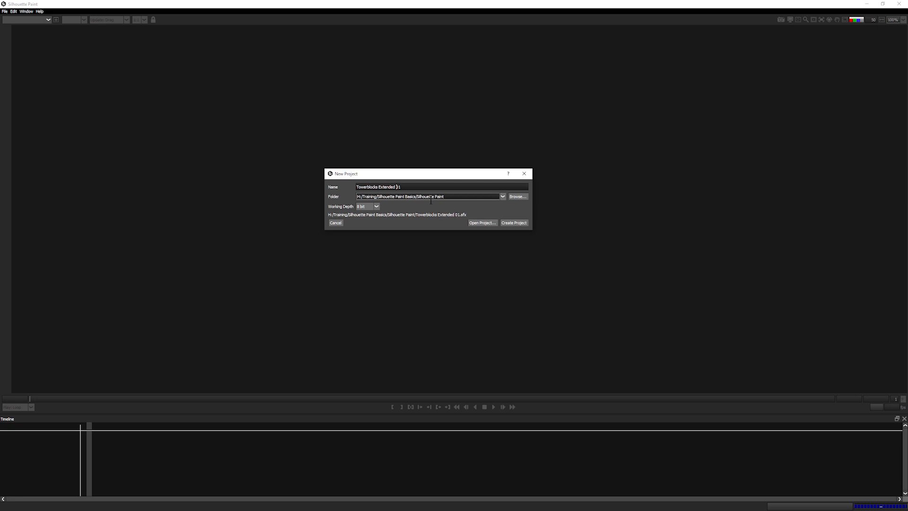
left_click(512, 223)
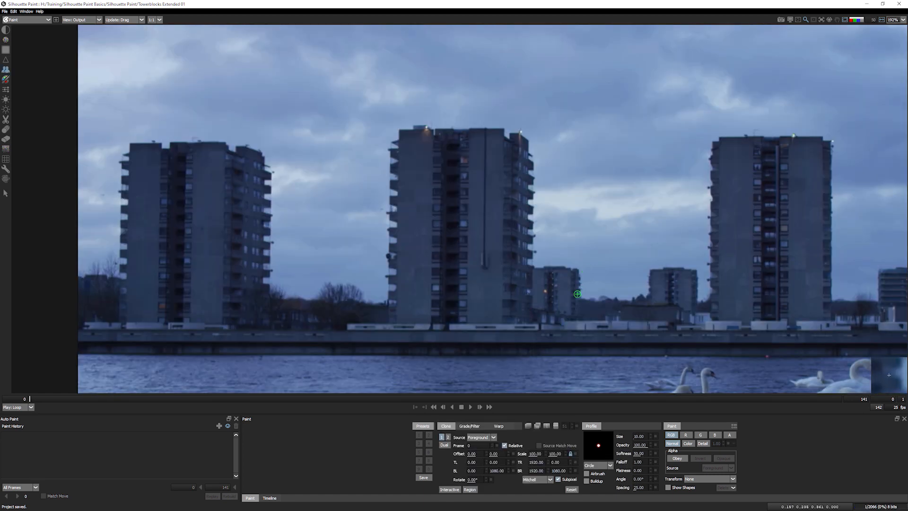
- Clone extra floors onto the centre tower with a size-41 brush, then reset the clone offset to 0, 0
left_click(512, 219, "shift")
mouse_move(513, 155)
left_mouse_down()
mouse_move(531, 155)
mouse_move(516, 155)
left_mouse_up()
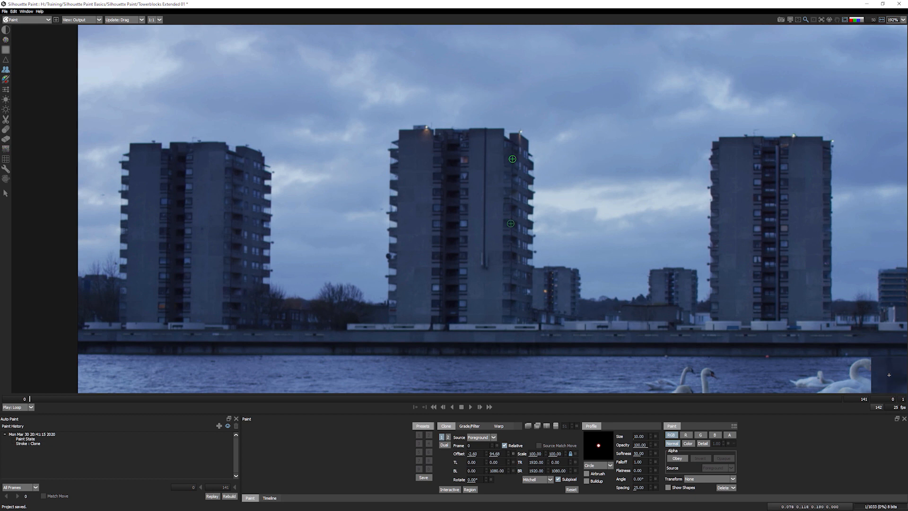
left_click_drag(505, 160, 525, 160)
mouse_move(510, 104)
left_mouse_down()
mouse_move(519, 139)
mouse_move(527, 62)
mouse_move(491, 111)
mouse_move(493, 101)
mouse_move(484, 101)
mouse_move(478, 134)
mouse_move(484, 75)
mouse_move(461, 69)
mouse_move(407, 80)
mouse_move(406, 134)
mouse_move(399, 126)
mouse_move(404, 77)
mouse_move(424, 106)
mouse_move(430, 66)
mouse_move(436, 118)
mouse_move(426, 125)
mouse_move(448, 96)
mouse_move(461, 112)
left_mouse_up()
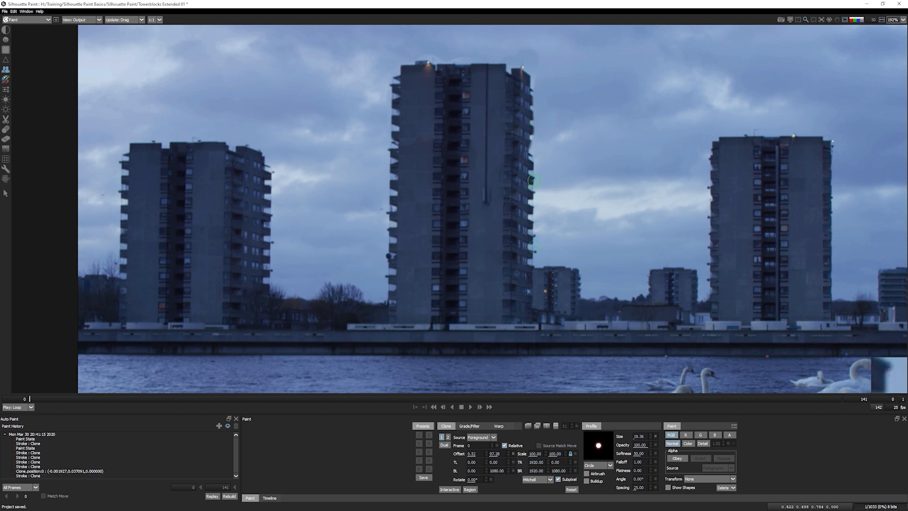
left_click_drag(527, 183, 528, 146)
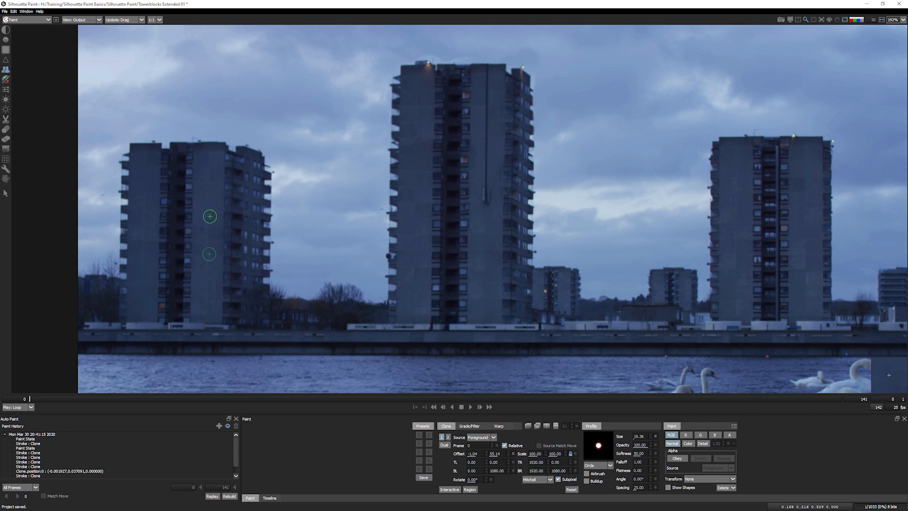
left_click(572, 489)
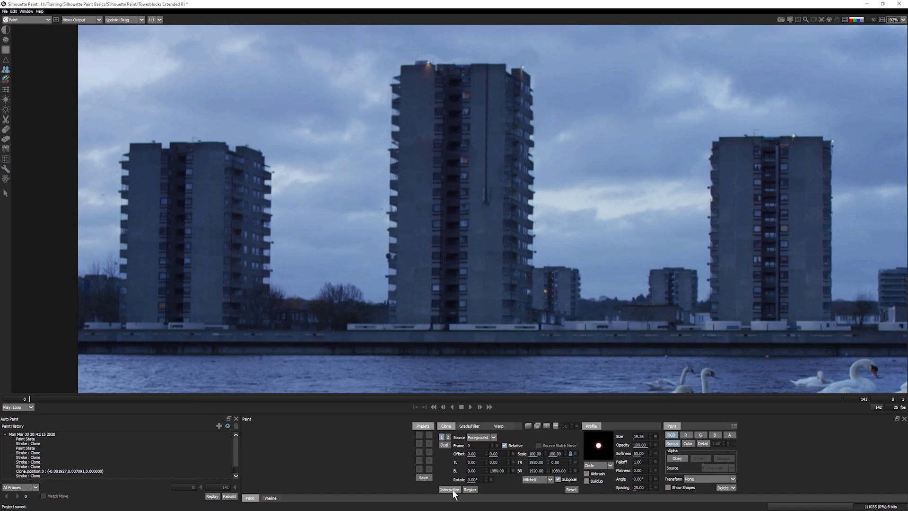
- With Interactive and difference overlay on, drag the clone source to an offset of about -203.37, -0.32
left_click(450, 489)
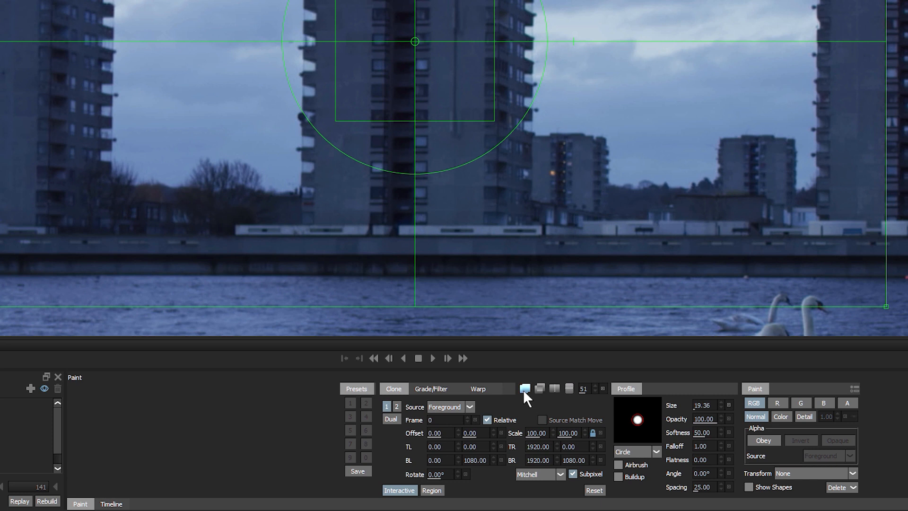
left_click(540, 389)
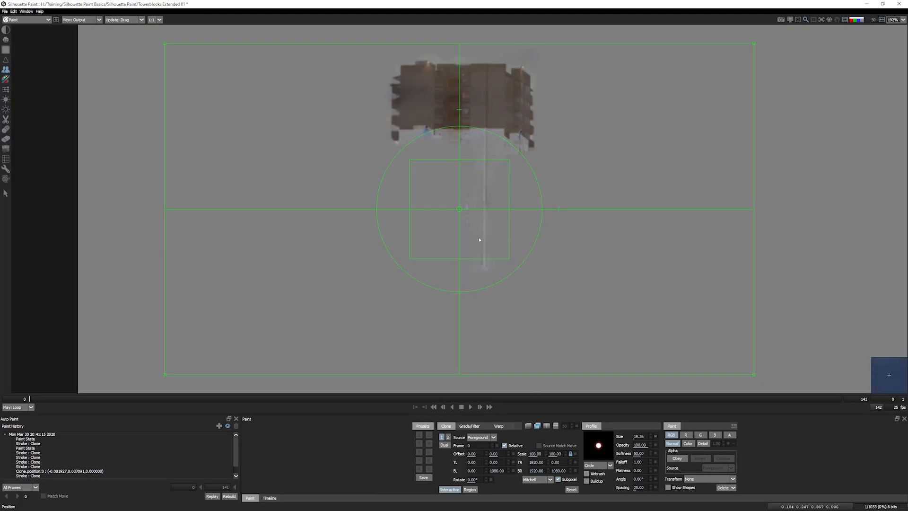
left_click_drag(480, 240, 599, 244)
mouse_move(499, 235)
left_mouse_down()
mouse_move(372, 225)
mouse_move(596, 232)
left_mouse_up()
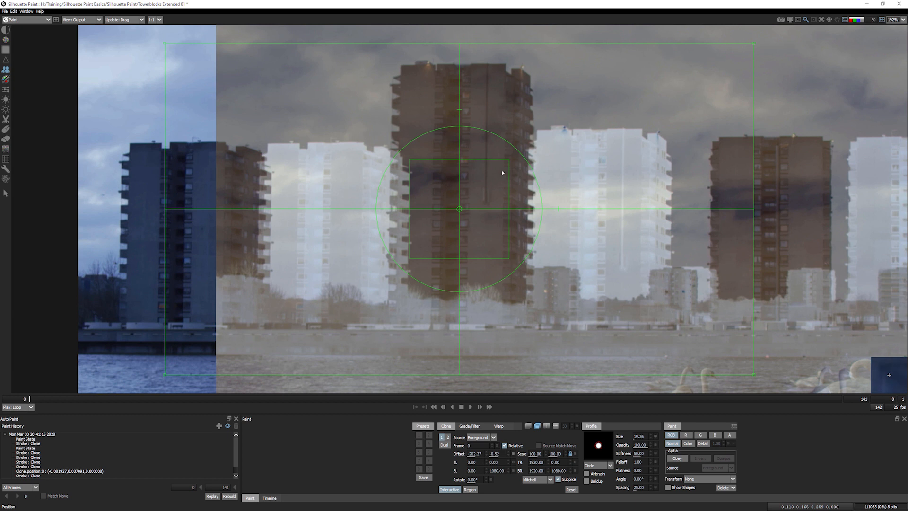
- Scale the clone source to about 80%, slide it left, then restore it to full scale
mouse_move(509, 162)
left_mouse_down()
mouse_move(503, 176)
mouse_move(495, 167)
mouse_move(498, 197)
left_mouse_up()
left_click_drag(491, 239, 359, 239)
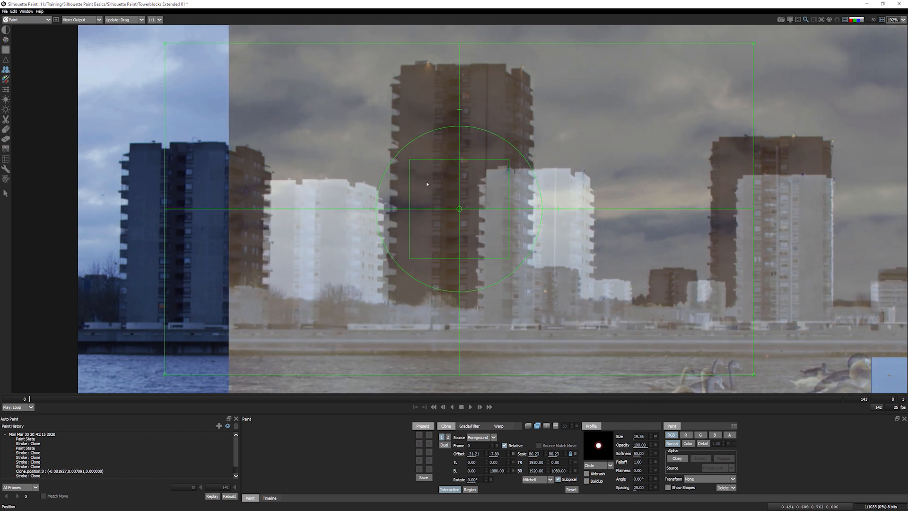
left_click_drag(424, 271, 420, 265)
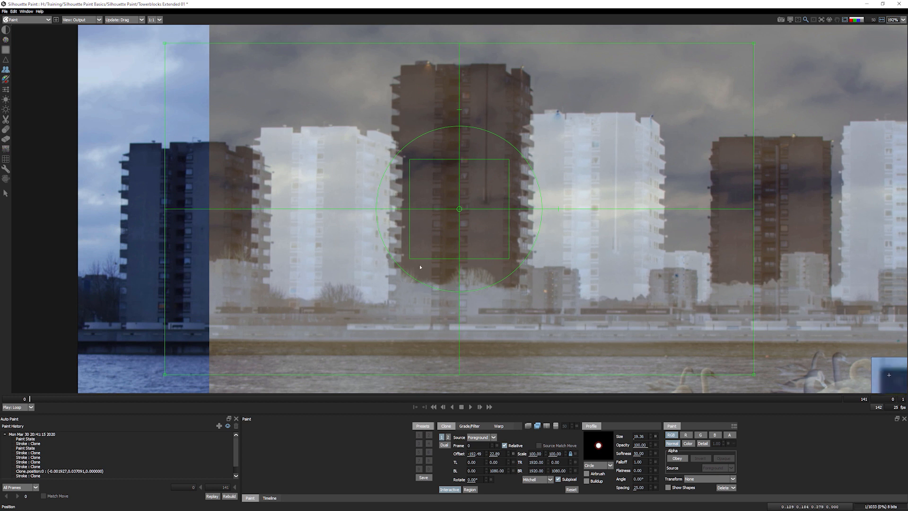
- Compare clone source and footage in split view, then in 50% blend and difference overlays
left_click(546, 425)
left_click_drag(733, 26, 322, 85)
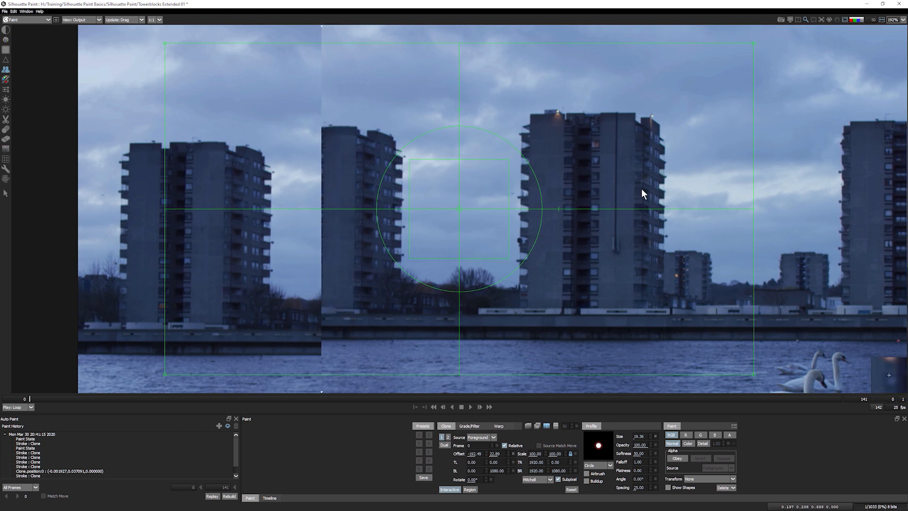
left_click(529, 425)
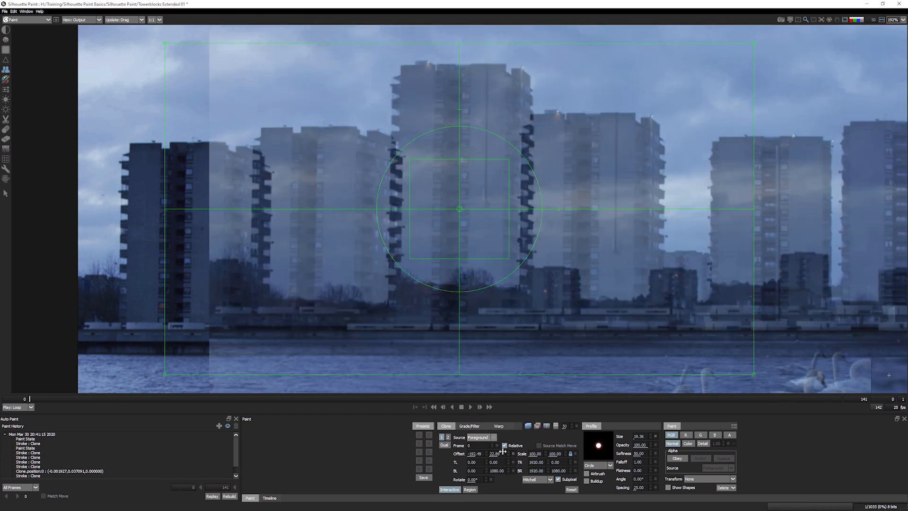
left_click(538, 425)
left_click(528, 426)
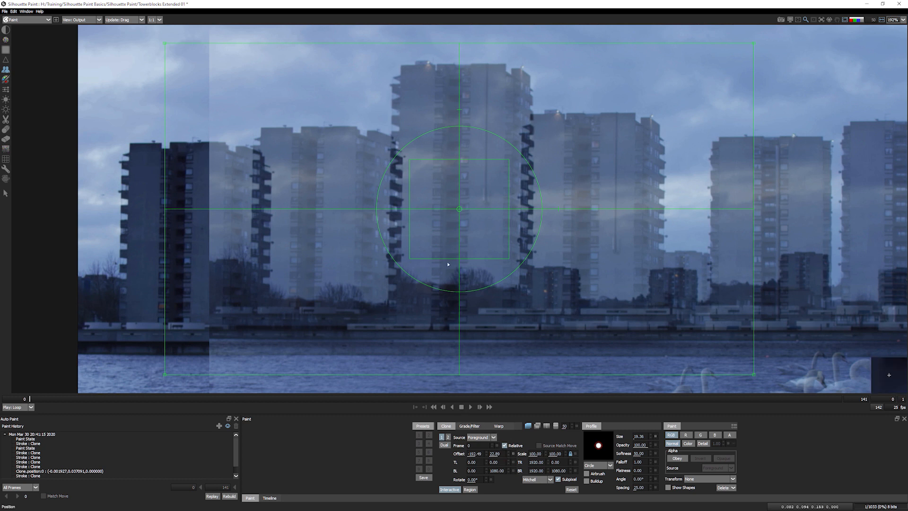
- Toggle the clone overlay on and off while nudging the source to about -212.77, 0.00
key("grave")
key("grave")
key("grave")
key("grave")
key("grave")
key("grave")
key("grave")
key("grave")
key("grave")
key("grave")
key("grave")
key("grave")
key("grave")
key("grave")
key("grave")
key("grave")
key("grave")
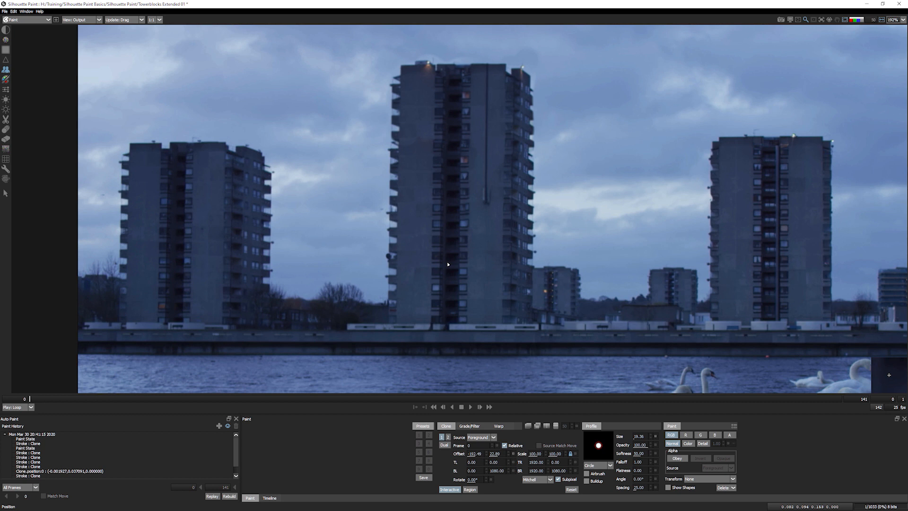
key("grave")
key("grave")
key("grave")
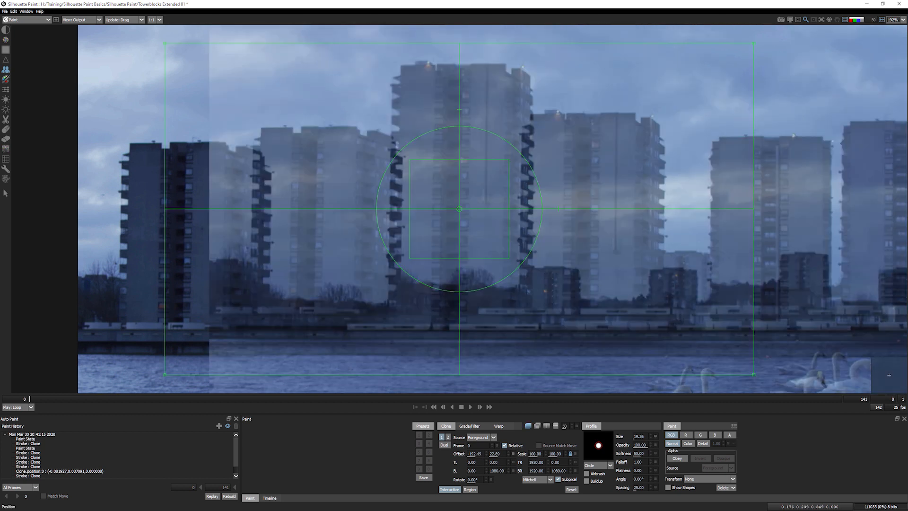
key("grave")
key("grave")
key("grave")
key("grave")
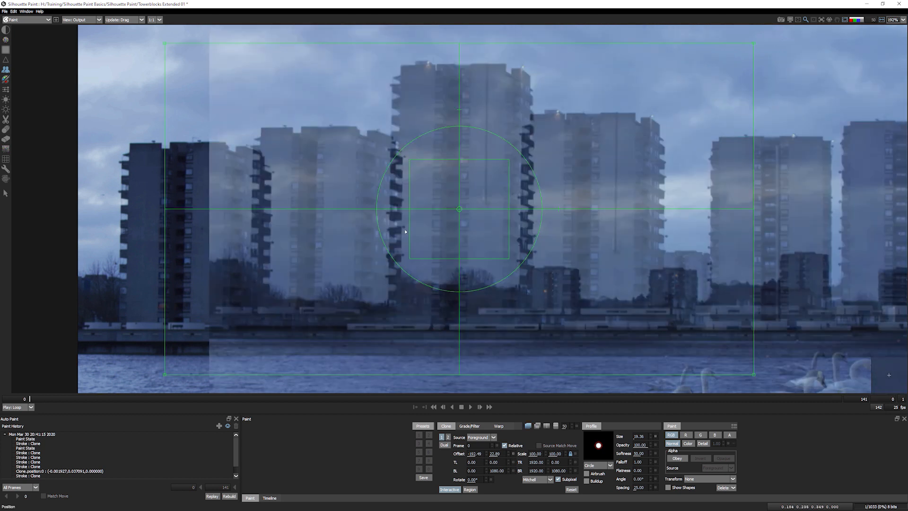
mouse_move(485, 235)
left_mouse_down()
mouse_move(502, 257)
mouse_move(490, 258)
mouse_move(500, 251)
left_mouse_up()
key("grave")
key("grave")
key("grave")
key("grave")
key("grave")
key("grave")
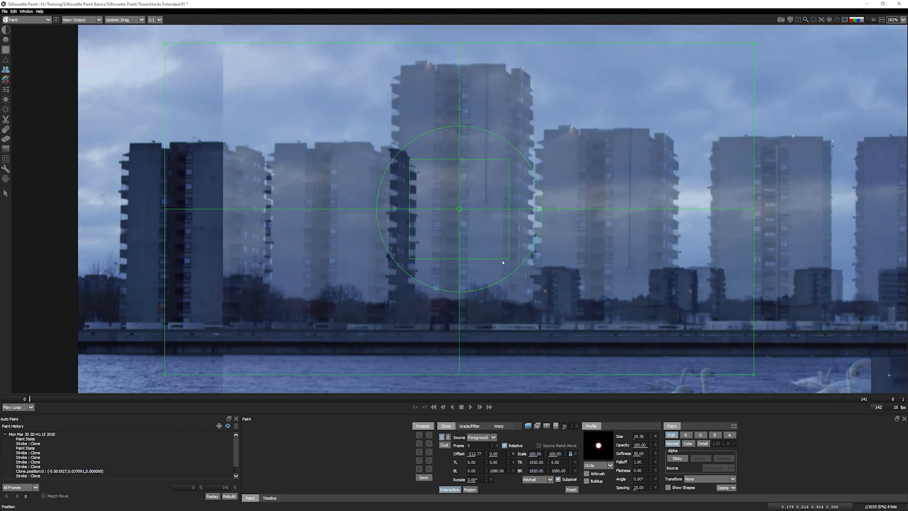
key("grave")
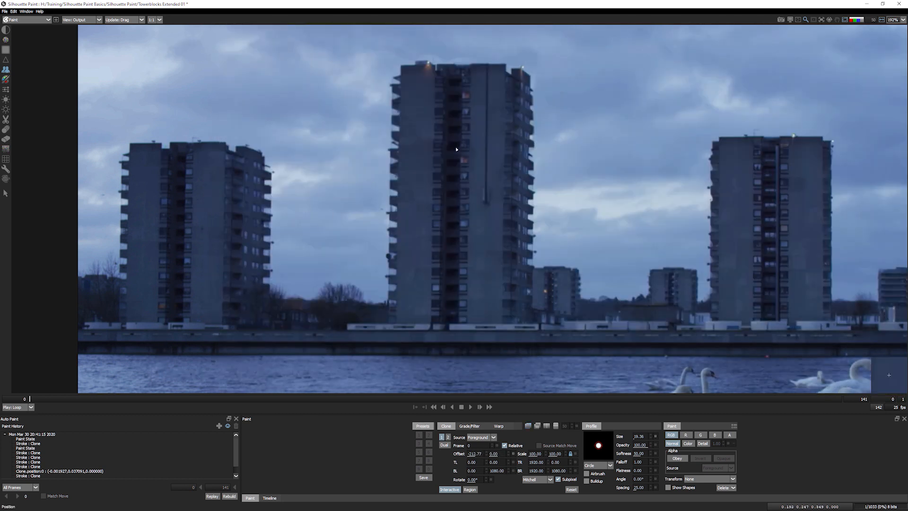
key("grave")
key("grave")
key("grave")
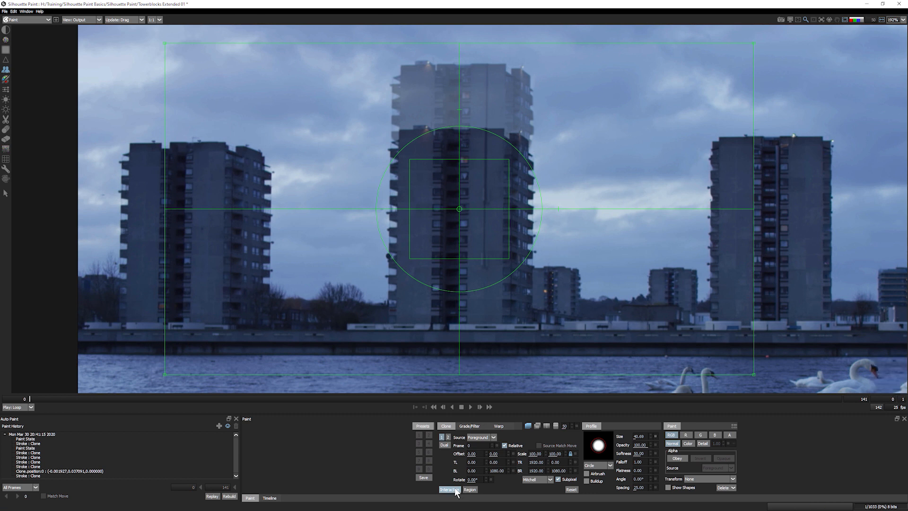
- Turn off Interactive and draw a rectangular clone region, finally framing the left tower block
left_click(450, 490)
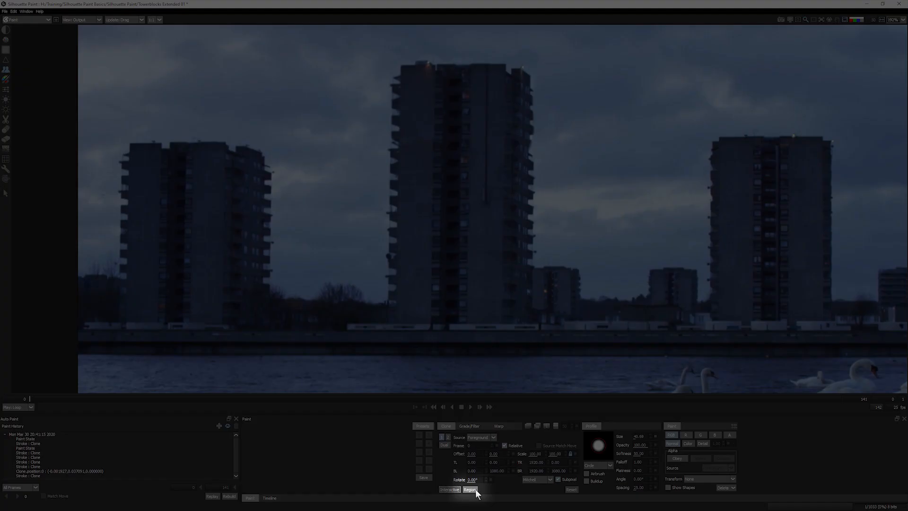
left_click(471, 490)
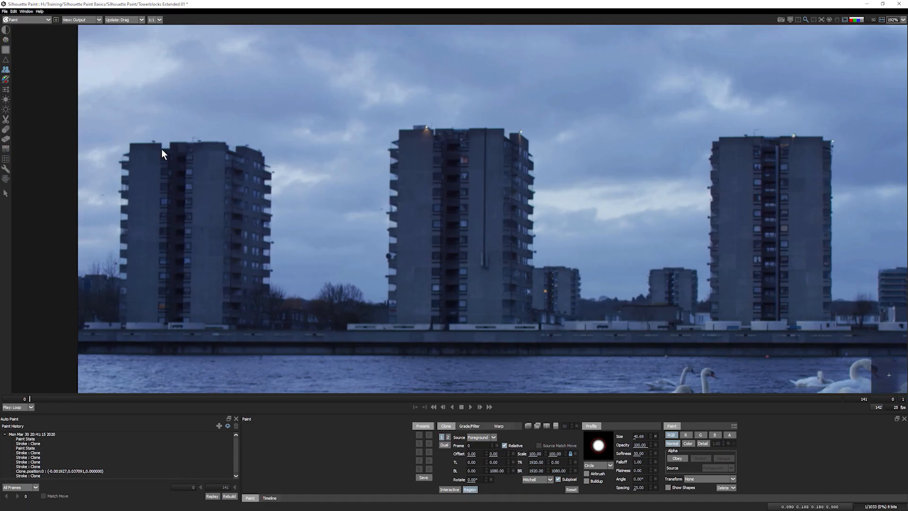
left_click_drag(107, 129, 283, 348)
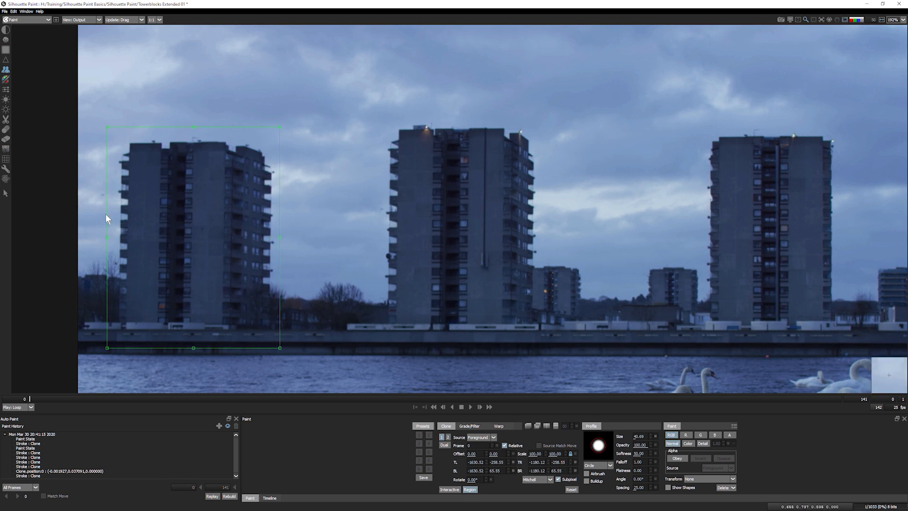
left_click_drag(106, 242, 112, 243)
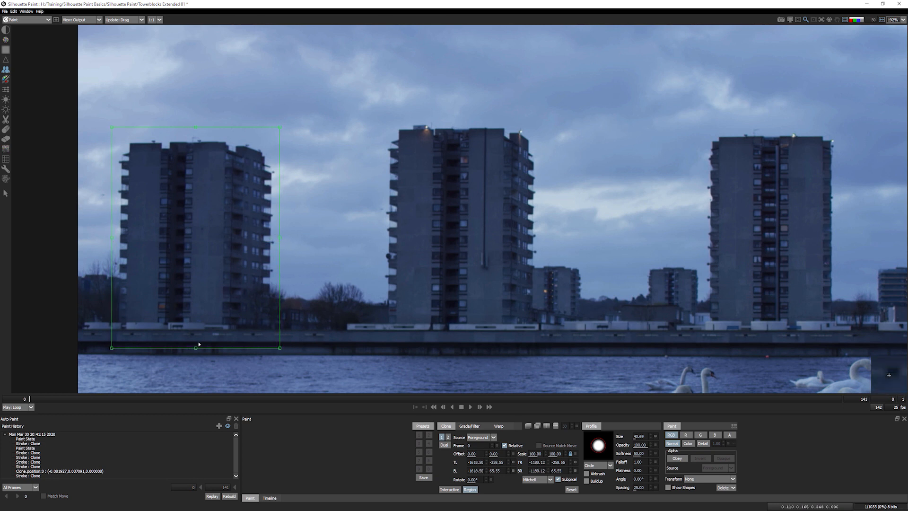
left_click_drag(196, 348, 195, 339)
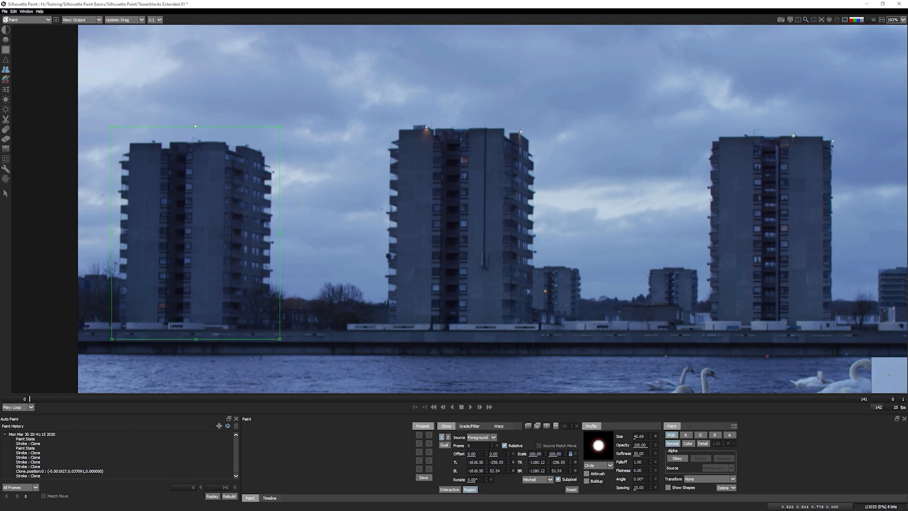
mouse_move(100, 117)
left_mouse_down()
mouse_move(288, 293)
mouse_move(292, 342)
left_mouse_up()
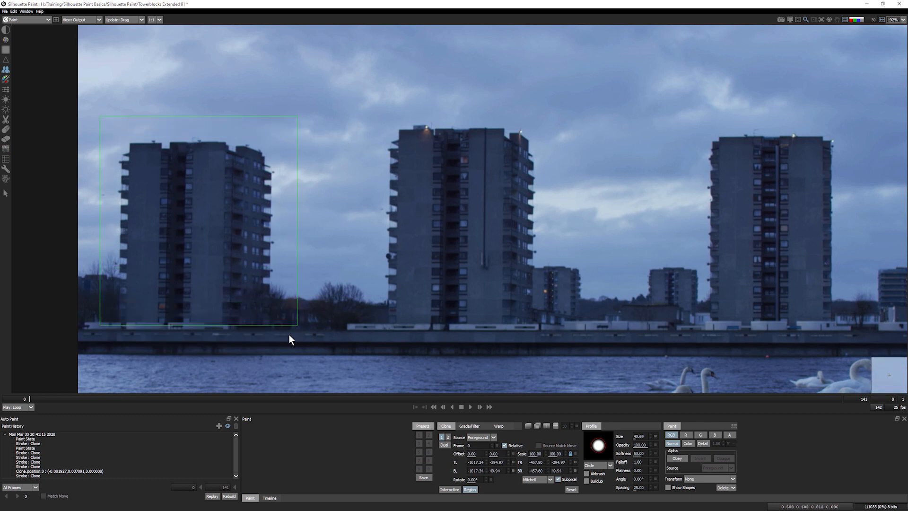
mouse_move(359, 113)
left_mouse_down()
mouse_move(469, 221)
mouse_move(555, 335)
left_mouse_up()
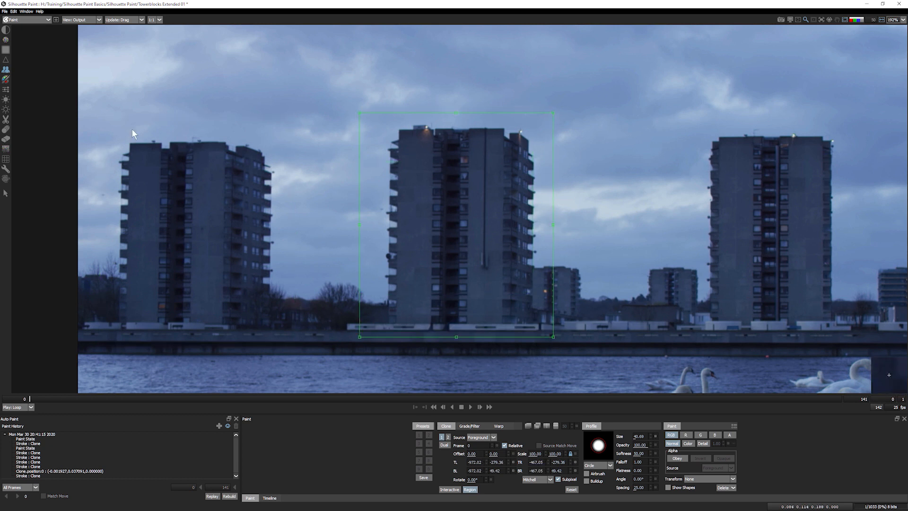
mouse_move(108, 112)
left_mouse_down()
mouse_move(279, 316)
mouse_move(284, 340)
left_mouse_up()
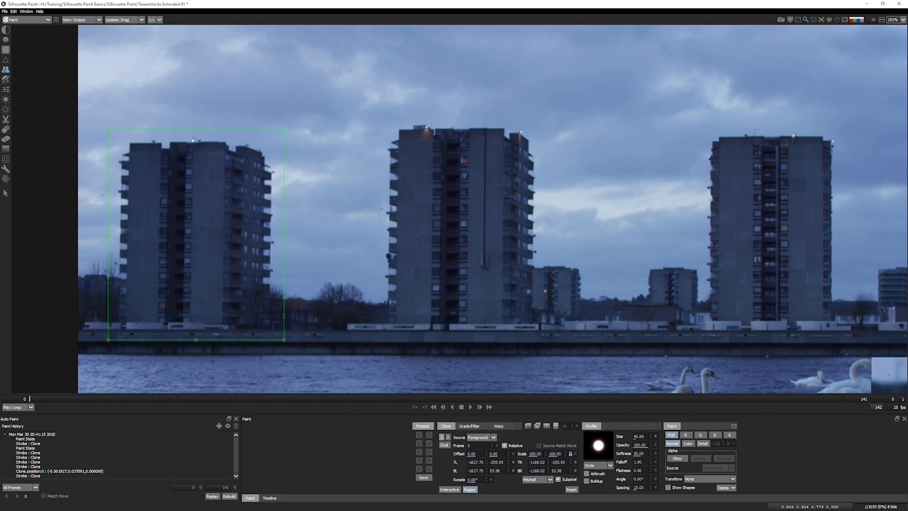
- Enable Interactive and slide, scale, narrow and squash the copy of the left tower
left_click(455, 490)
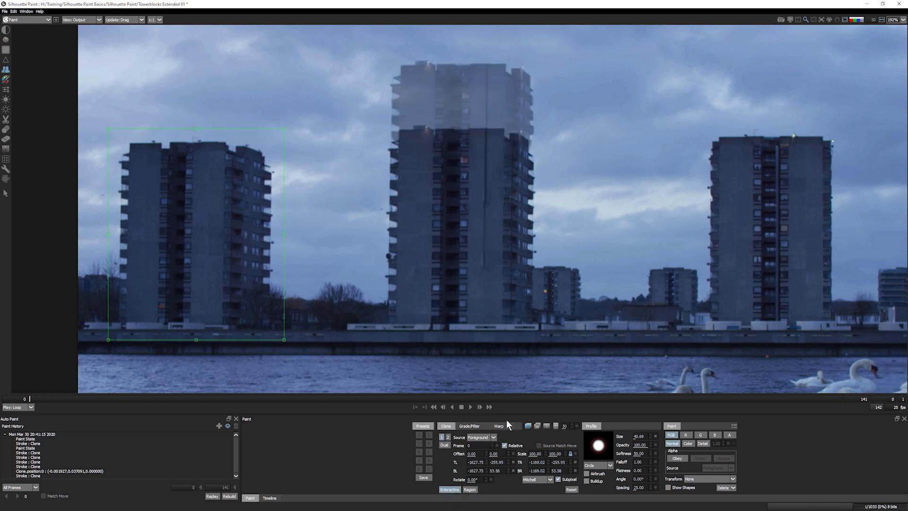
mouse_move(219, 234)
left_mouse_down()
mouse_move(243, 239)
mouse_move(359, 205)
mouse_move(328, 231)
mouse_move(348, 235)
left_mouse_up()
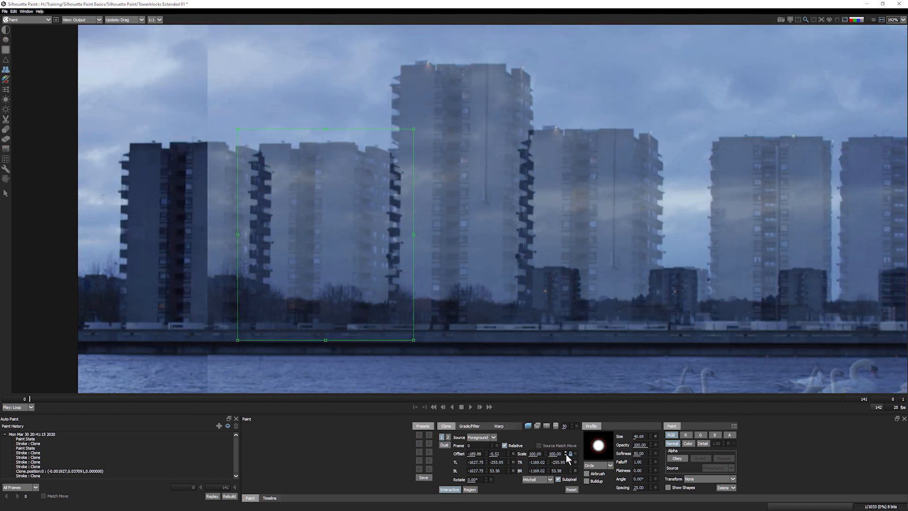
left_click_drag(554, 453, 553, 453)
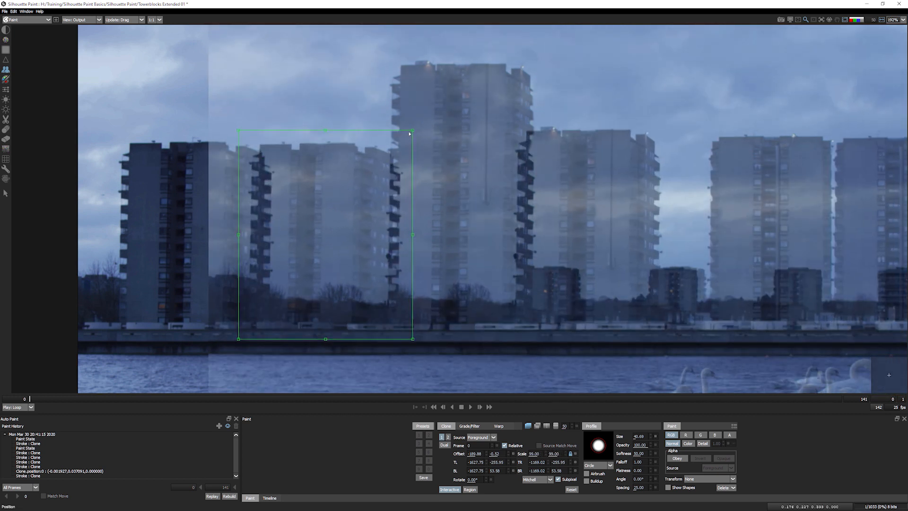
left_click_drag(413, 132, 378, 172)
mouse_move(322, 264)
left_mouse_down()
mouse_move(327, 293)
mouse_move(318, 271)
left_mouse_up()
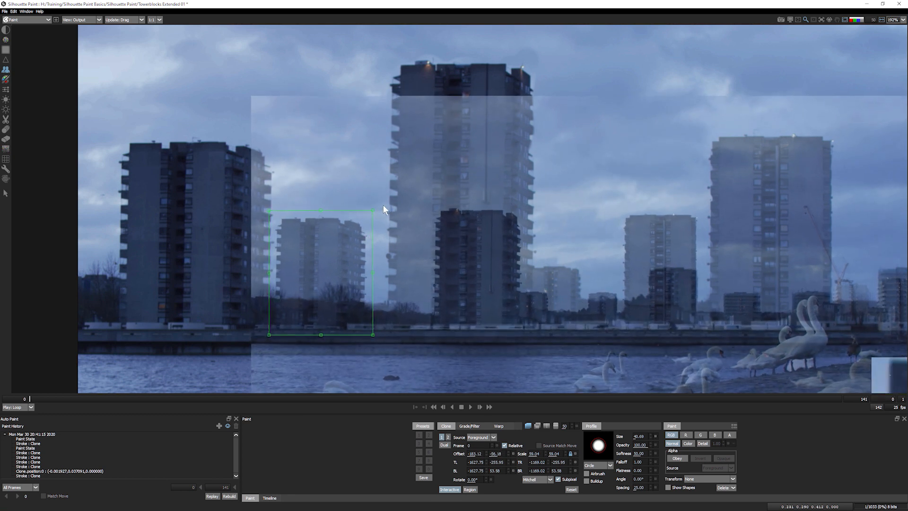
left_click_drag(374, 211, 383, 199)
left_click_drag(345, 250, 353, 241)
left_click_drag(390, 266, 374, 240)
mouse_move(337, 189)
left_mouse_down()
mouse_move(334, 217)
mouse_move(333, 161)
mouse_move(392, 161)
left_mouse_up()
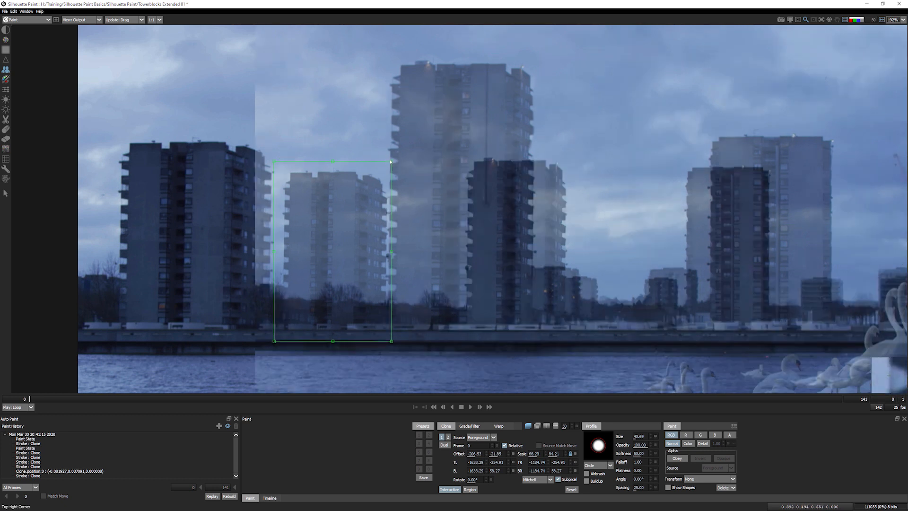
- Corner-pin the tower copy for perspective, brighten the overlay, then reset the clone transform
mouse_move(391, 161)
left_mouse_down()
mouse_move(369, 170)
mouse_move(387, 163)
left_mouse_up()
left_click_drag(274, 162, 286, 187)
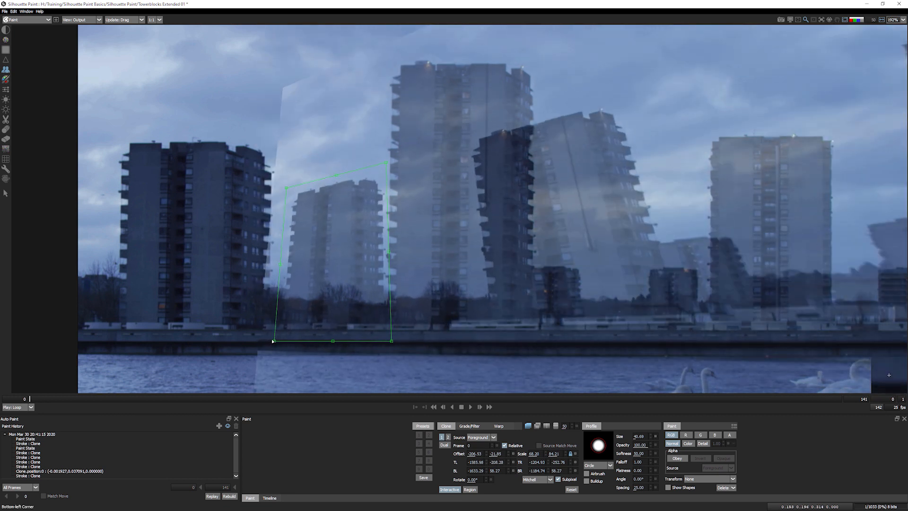
left_click_drag(273, 340, 293, 322)
left_click_drag(395, 342, 392, 343)
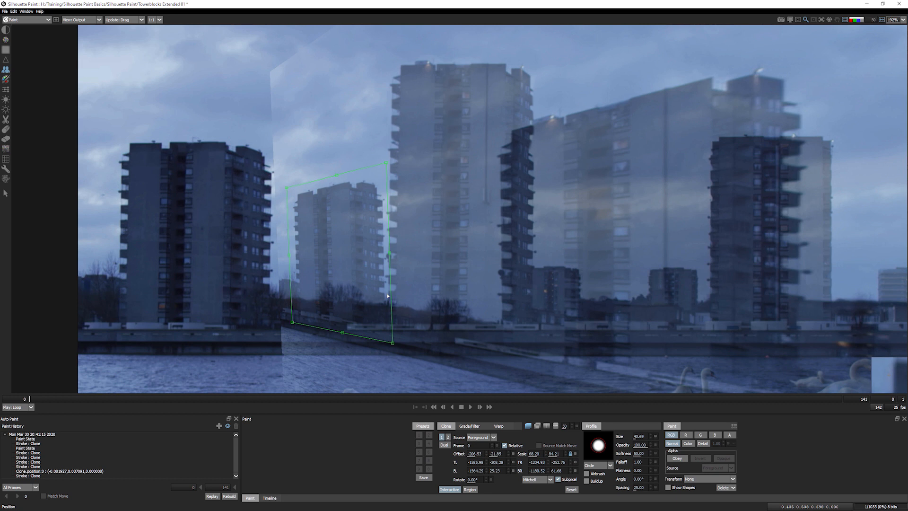
left_click_drag(287, 187, 293, 192)
left_click_drag(388, 164, 385, 174)
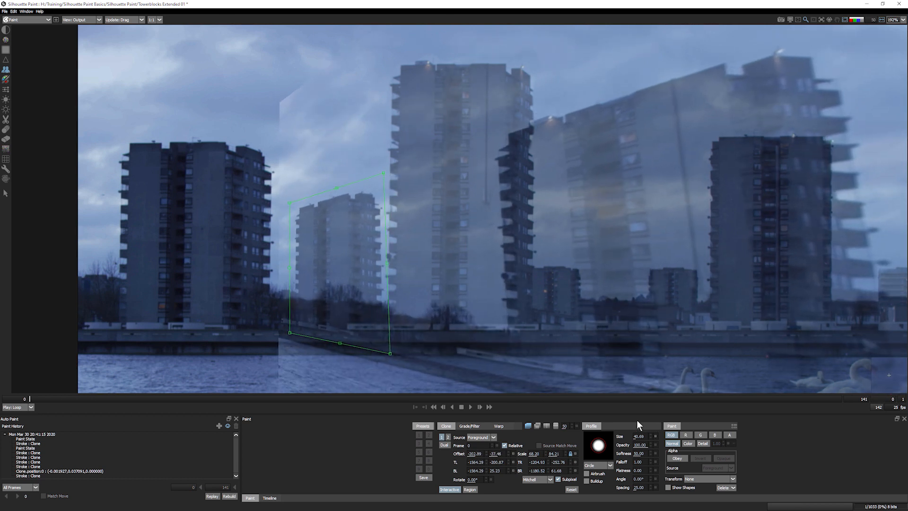
left_click(538, 425)
left_click_drag(384, 173, 384, 178)
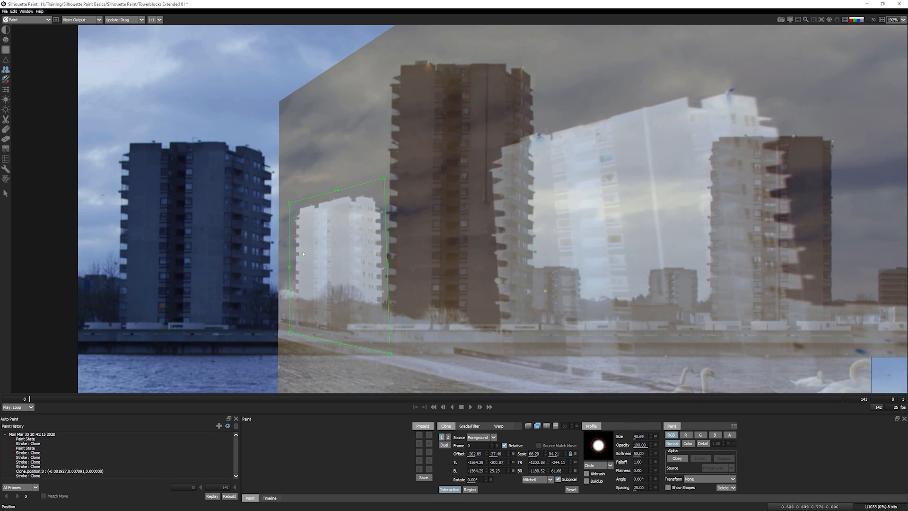
left_click(572, 490)
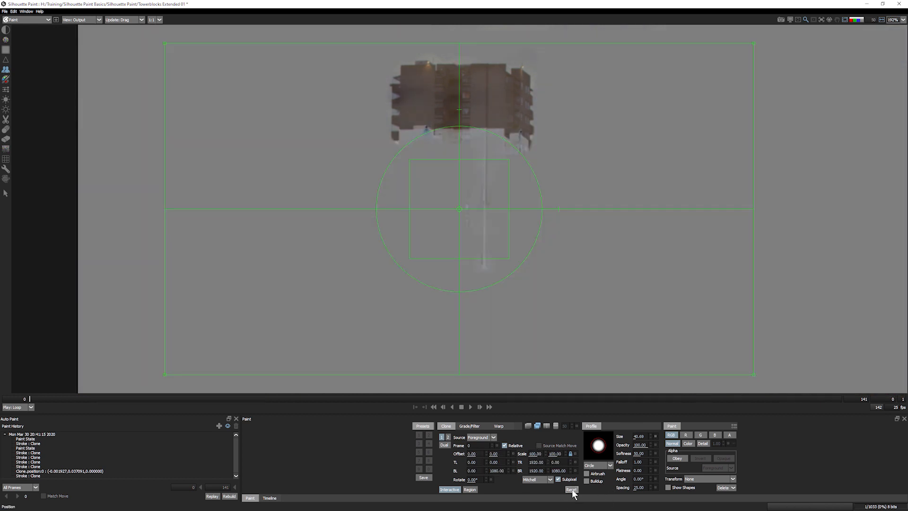
- Toggle Interactive off and on, then resize, shift left and rotate the cloned frame
left_click(451, 490)
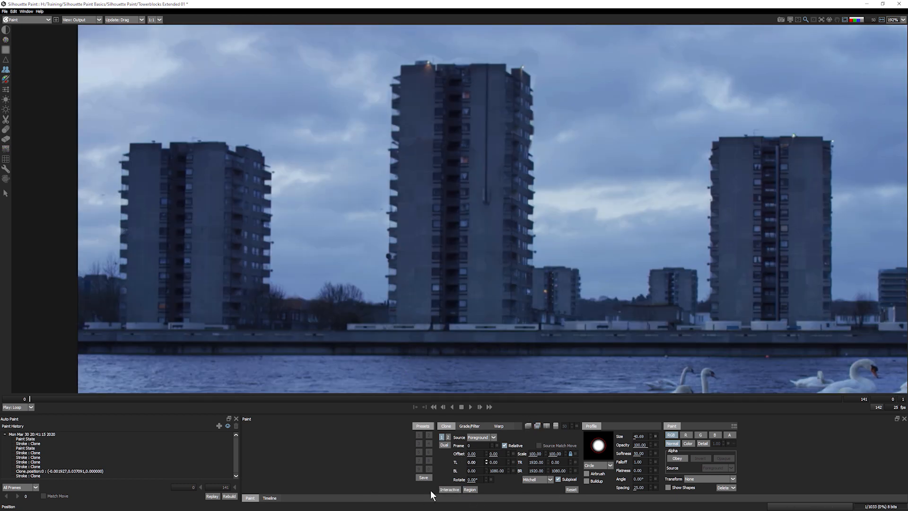
left_click(448, 489)
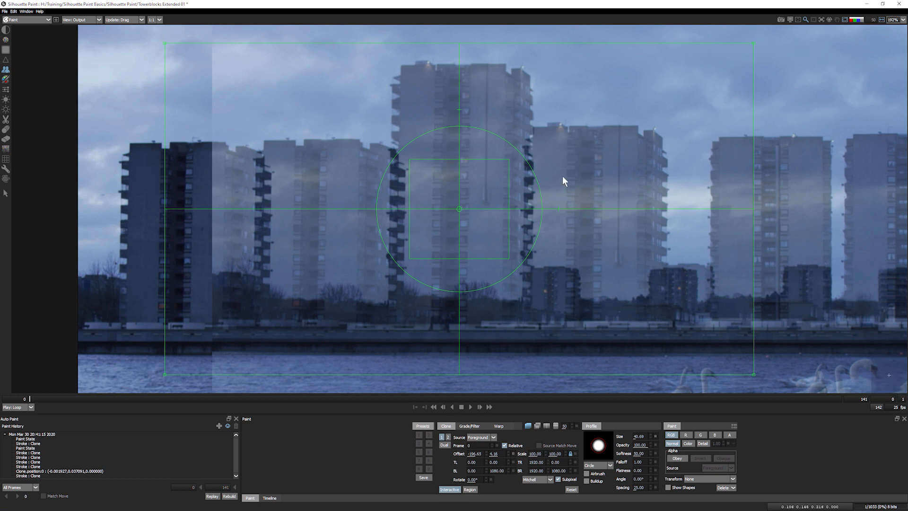
left_click_drag(509, 161, 498, 176)
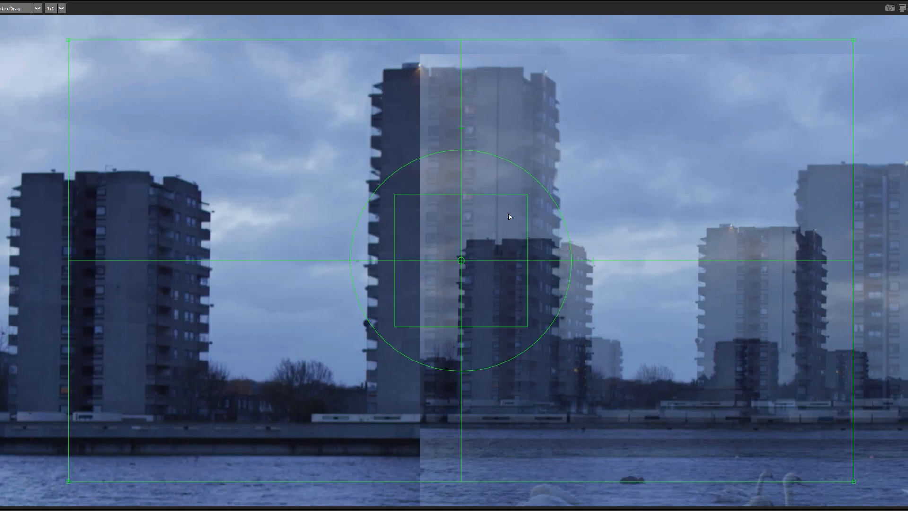
mouse_move(513, 220)
left_mouse_down()
mouse_move(526, 196)
mouse_move(395, 196)
mouse_move(407, 211)
mouse_move(385, 191)
mouse_move(401, 290)
mouse_move(501, 290)
mouse_move(437, 289)
mouse_move(438, 229)
mouse_move(407, 225)
mouse_move(431, 239)
mouse_move(345, 307)
left_mouse_up()
mouse_move(382, 335)
left_mouse_down()
mouse_move(355, 284)
mouse_move(428, 365)
mouse_move(348, 289)
mouse_move(506, 366)
mouse_move(367, 326)
left_mouse_up()
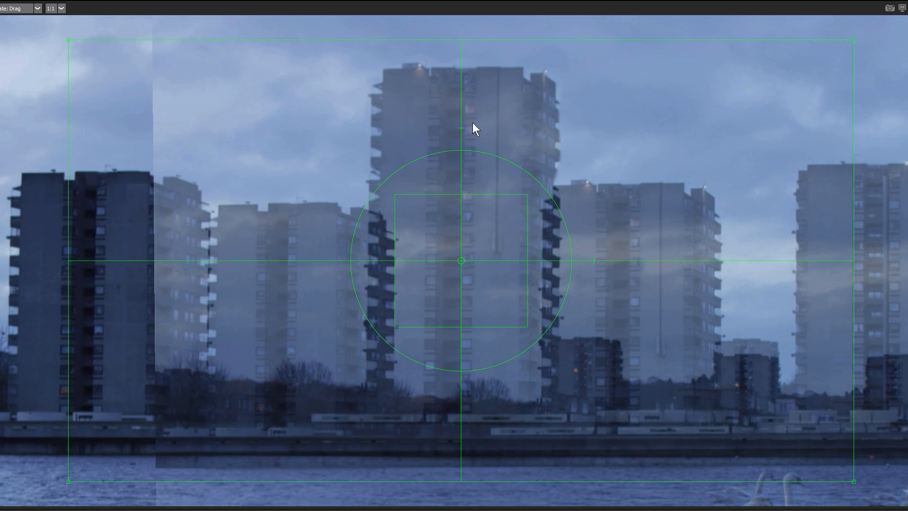
- Skew the cloned frame, undo it, then drag its corners inward to distort it
mouse_move(462, 127)
left_mouse_down()
mouse_move(508, 126)
mouse_move(434, 128)
mouse_move(489, 130)
mouse_move(442, 136)
mouse_move(467, 136)
mouse_move(617, 232)
left_mouse_up()
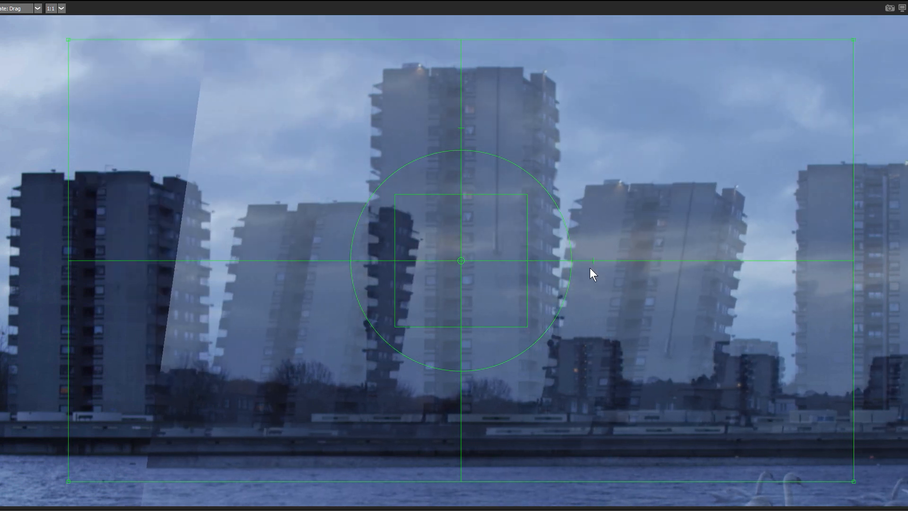
mouse_move(594, 261)
left_mouse_down()
mouse_move(592, 276)
mouse_move(594, 222)
mouse_move(592, 284)
mouse_move(590, 236)
mouse_move(571, 279)
mouse_move(527, 324)
left_mouse_up()
key("ctrl+z")
key("ctrl+z")
mouse_move(68, 40)
left_mouse_down()
mouse_move(162, 126)
mouse_move(133, 138)
mouse_move(70, 33)
left_mouse_up()
left_click_drag(855, 41, 754, 112)
mouse_move(847, 478)
left_mouse_down()
mouse_move(830, 458)
mouse_move(563, 412)
left_mouse_up()
left_click_drag(59, 466, 127, 506)
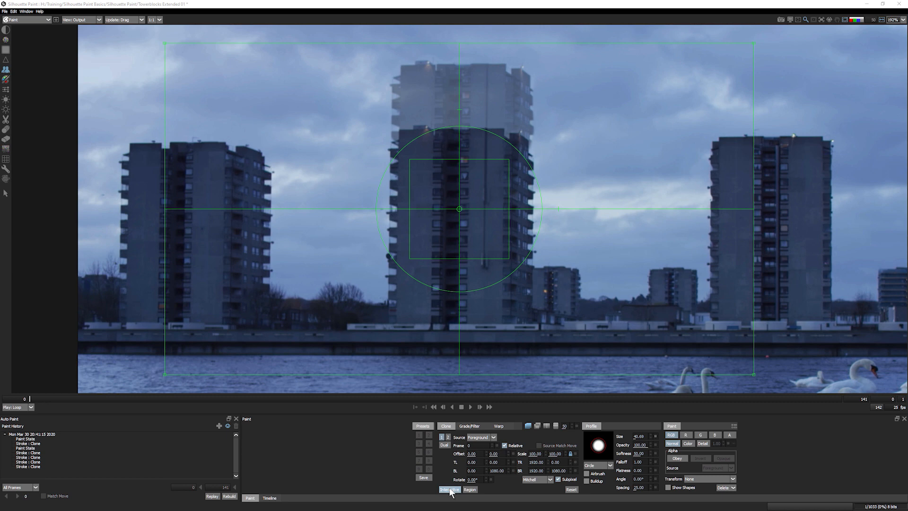
- With onion overlay on, try Offset X -120 and Rotate -2, then reset the clone transform
left_click(449, 491)
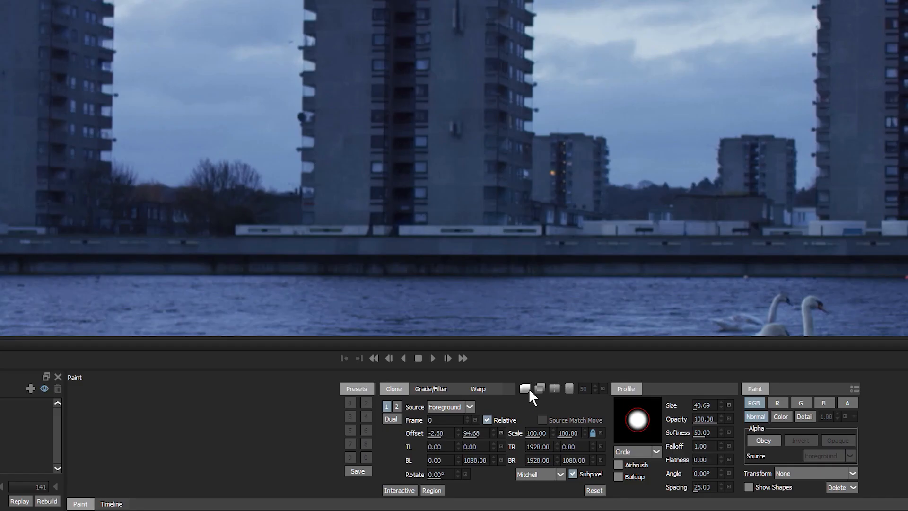
left_click(526, 389)
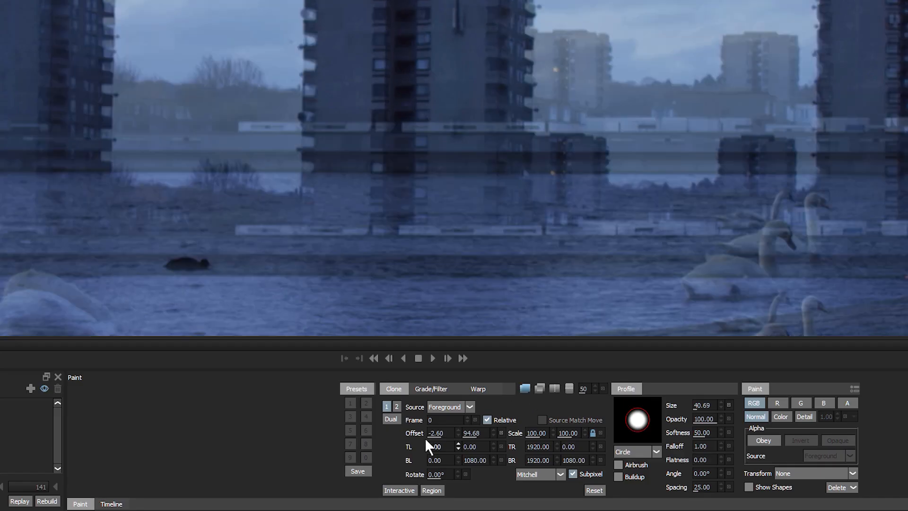
left_click(597, 490)
mouse_move(440, 435)
left_mouse_down()
mouse_move(326, 442)
mouse_move(493, 450)
mouse_move(523, 434)
mouse_move(514, 433)
mouse_move(511, 447)
mouse_move(381, 454)
mouse_move(390, 443)
mouse_move(568, 436)
left_mouse_up()
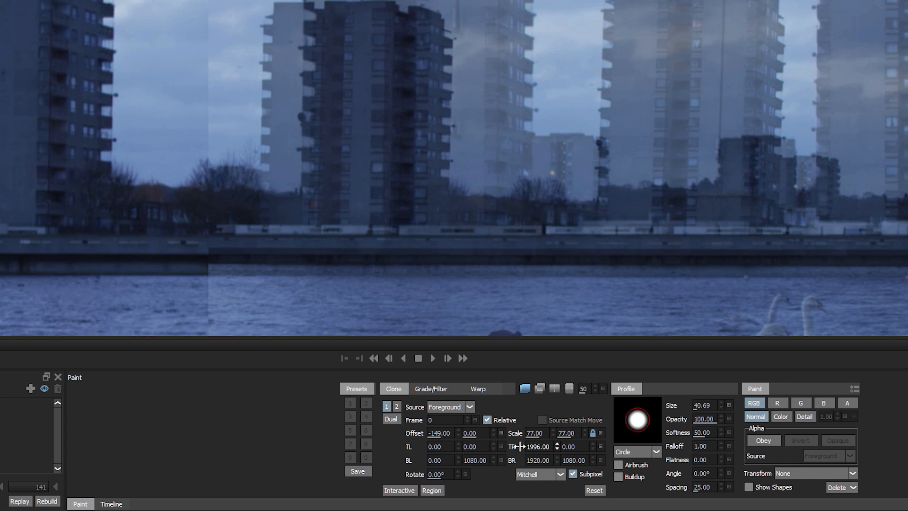
left_click_drag(459, 474, 447, 475)
left_click(594, 490)
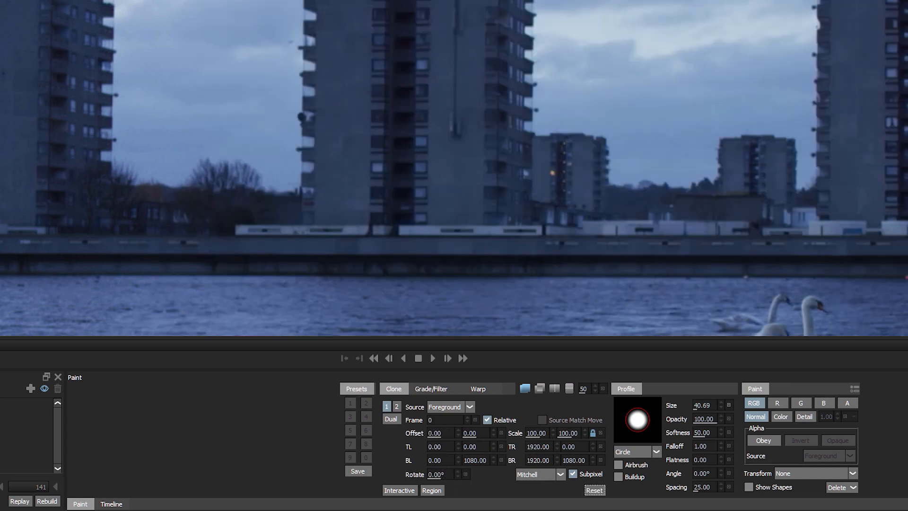
- Fit the riverside frame in the viewer, play and stop the clip, then scrub back to about frame 60
key("f")
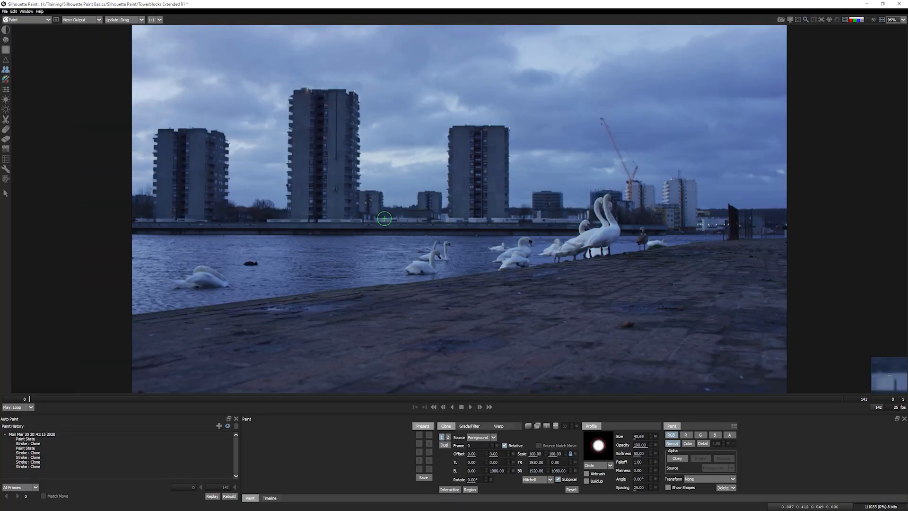
left_click(462, 407)
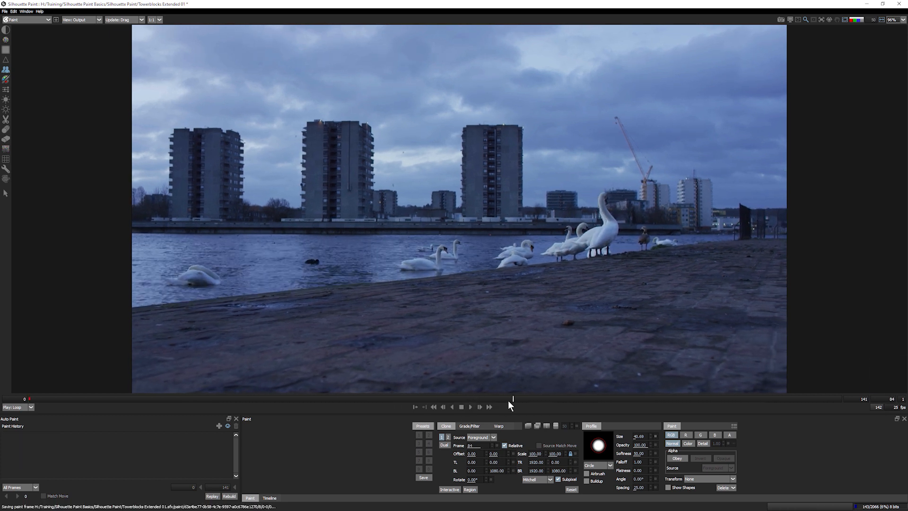
left_click_drag(510, 399, 3, 382)
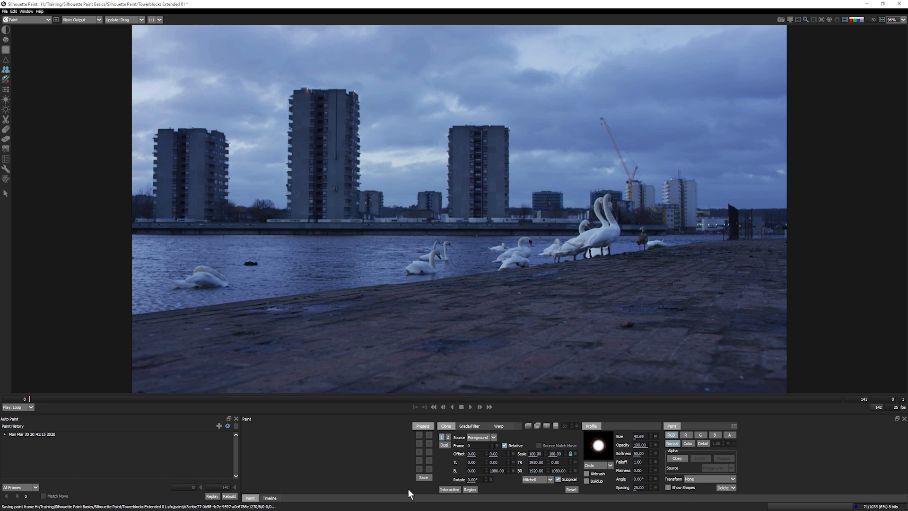
- Switch to the Roto module and draw a rectangle shape around the three towers
left_click(33, 19)
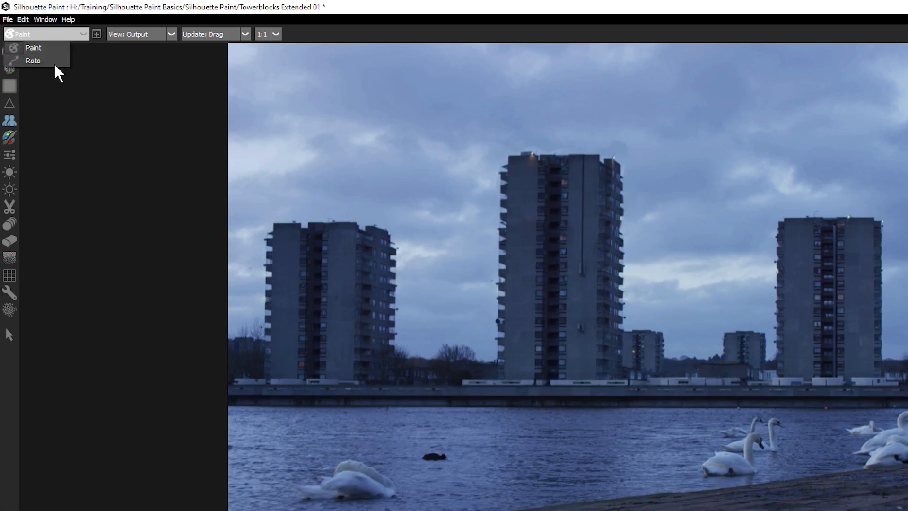
left_click(41, 62)
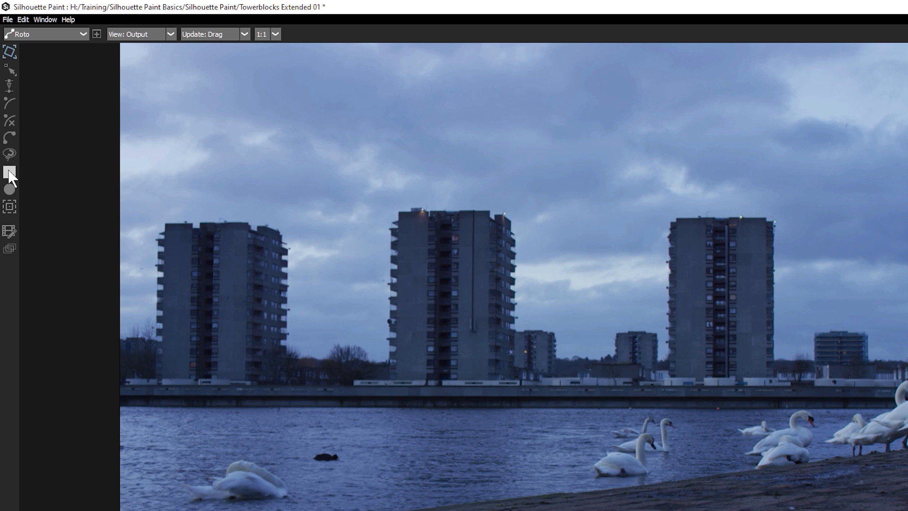
left_click_drag(164, 224, 783, 405)
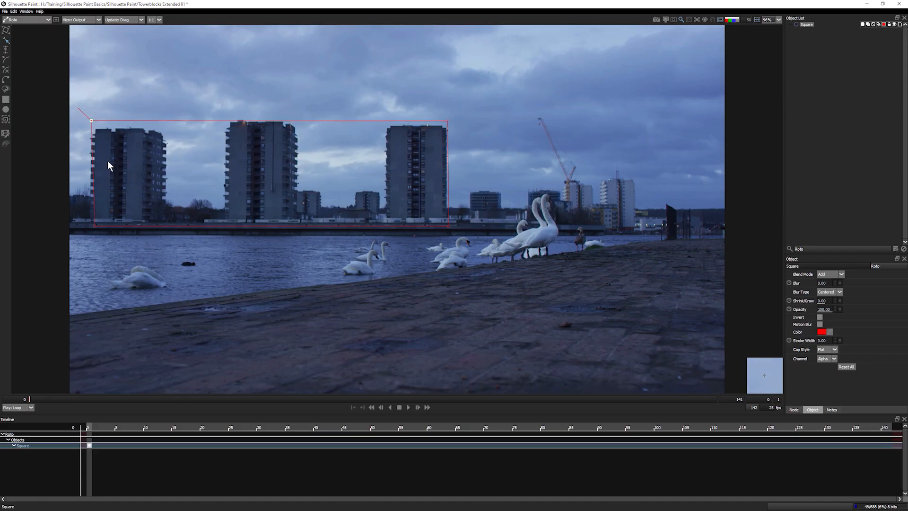
left_click_drag(93, 226, 87, 225)
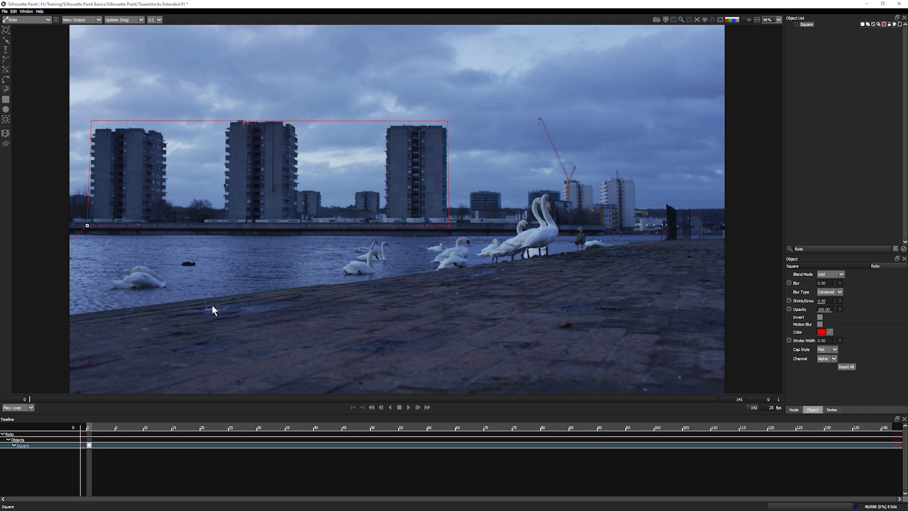
- Turn off shear in the Mocha tracker settings and track the rectangle forward
left_click(6, 119)
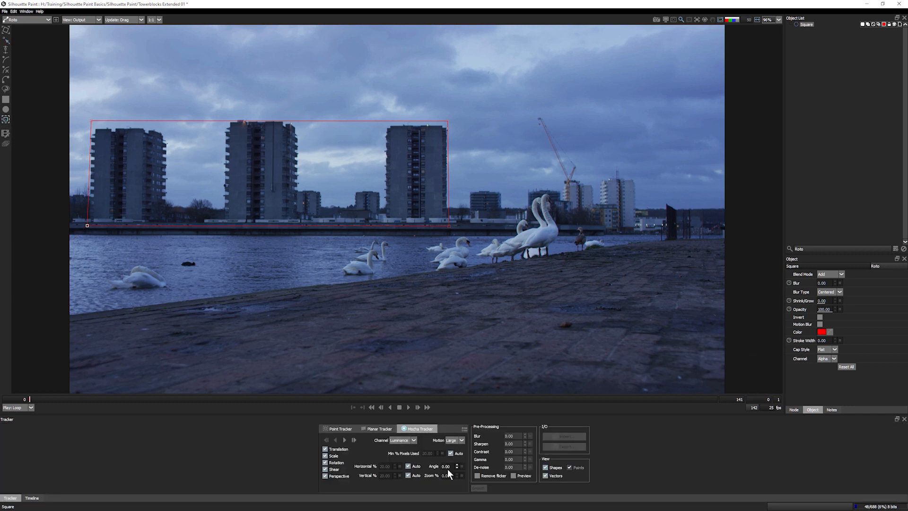
left_click(326, 470)
left_click(345, 439)
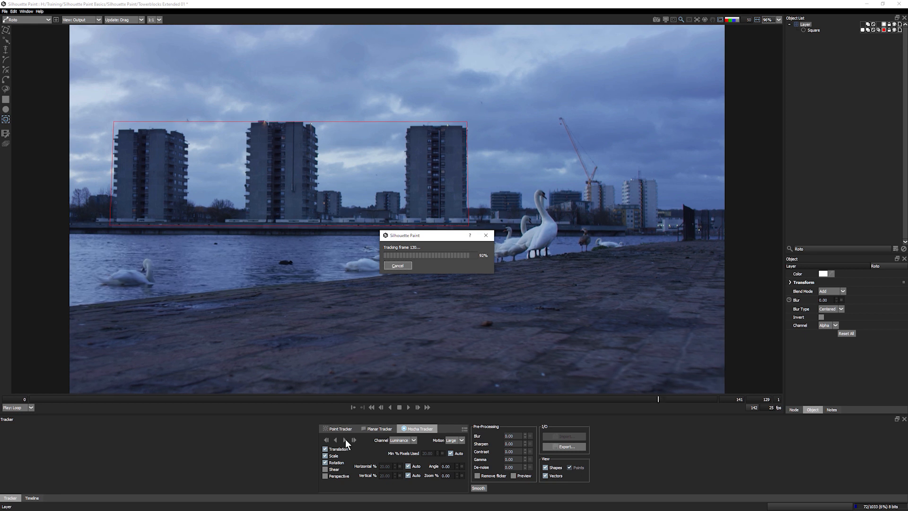
- Stabilize the viewer on the tracked layer
left_click(696, 22)
mouse_move(710, 41)
left_click(754, 41)
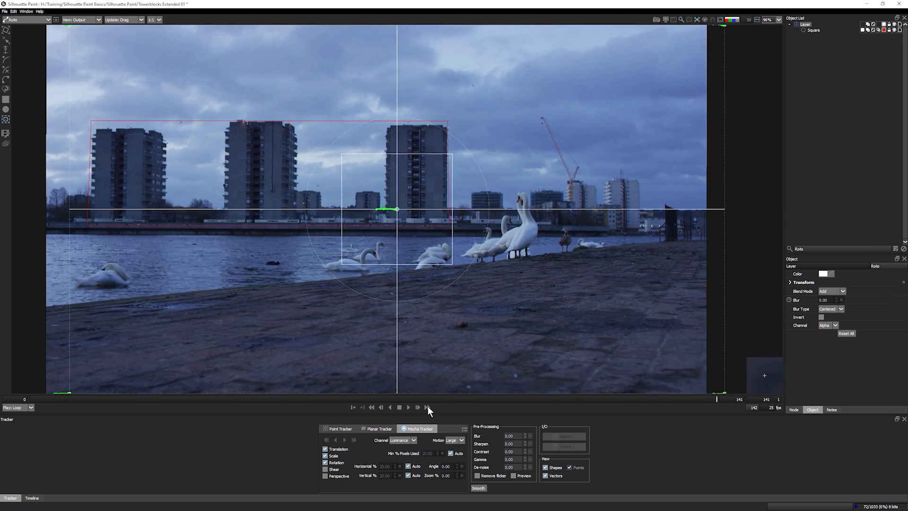
- Play the shot to check it, then track the Square shape forward through the shot
left_click(409, 407)
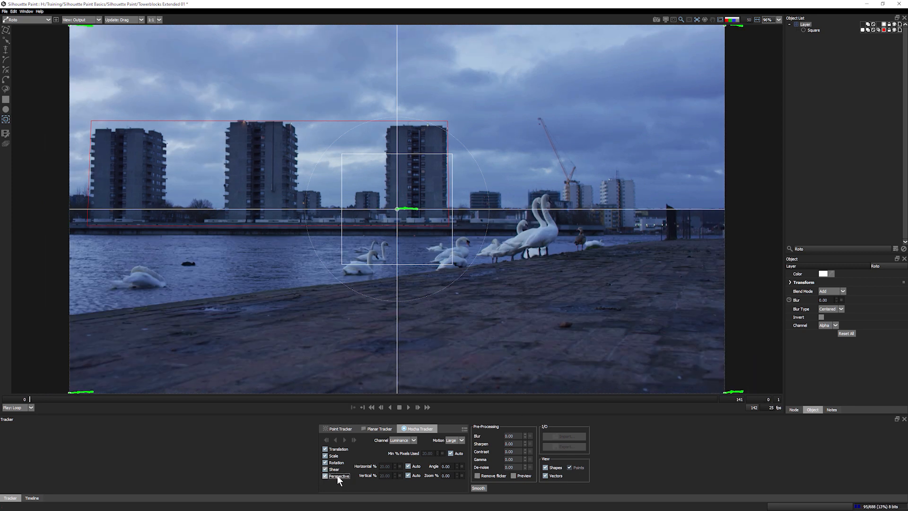
left_click(814, 30)
left_click(353, 440)
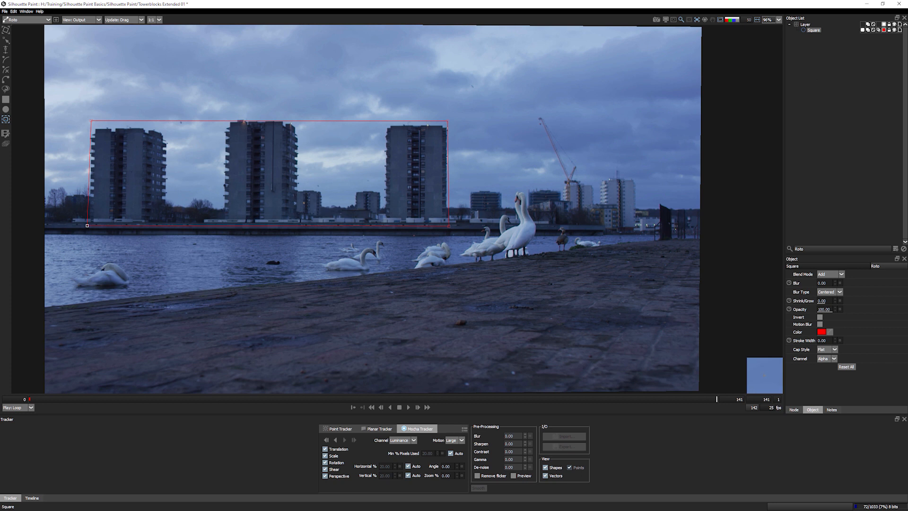
- Name the tracked layer 'FG tower track' and switch back to the Paint module
left_click(805, 24)
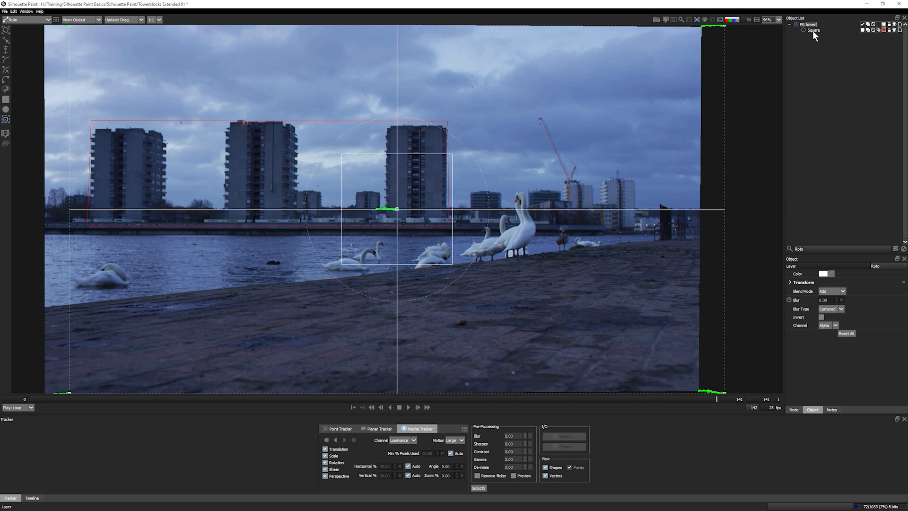
key("Return")
left_click(38, 20)
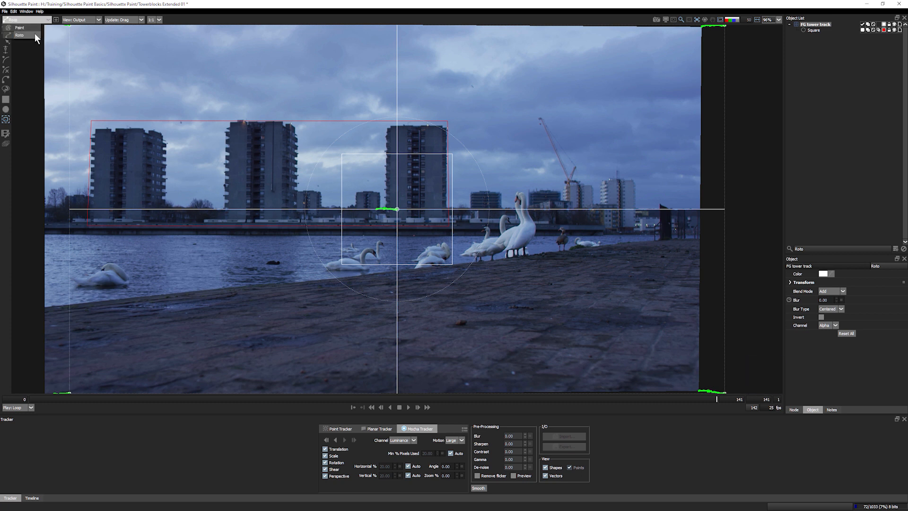
left_click(26, 29)
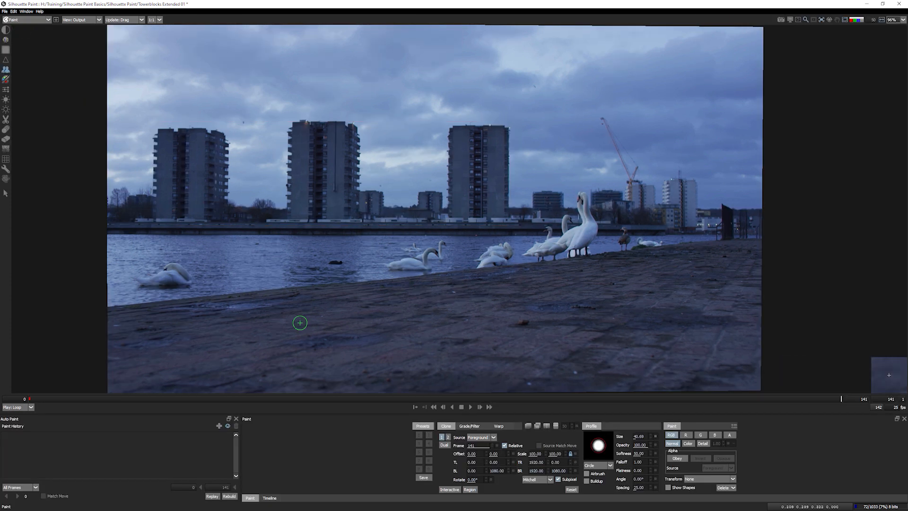
- At frame 0, rename the paint history entry to 'Extended tower 2'
left_click(24, 399)
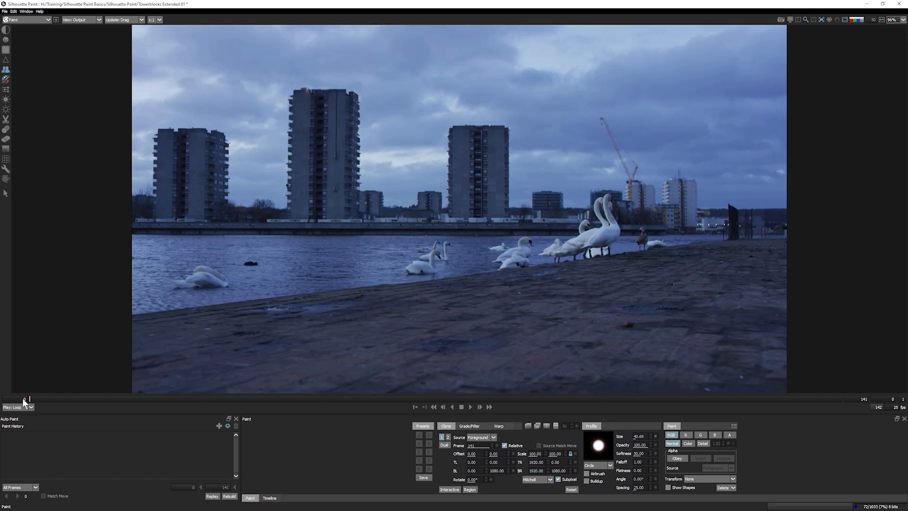
double_click(4, 434)
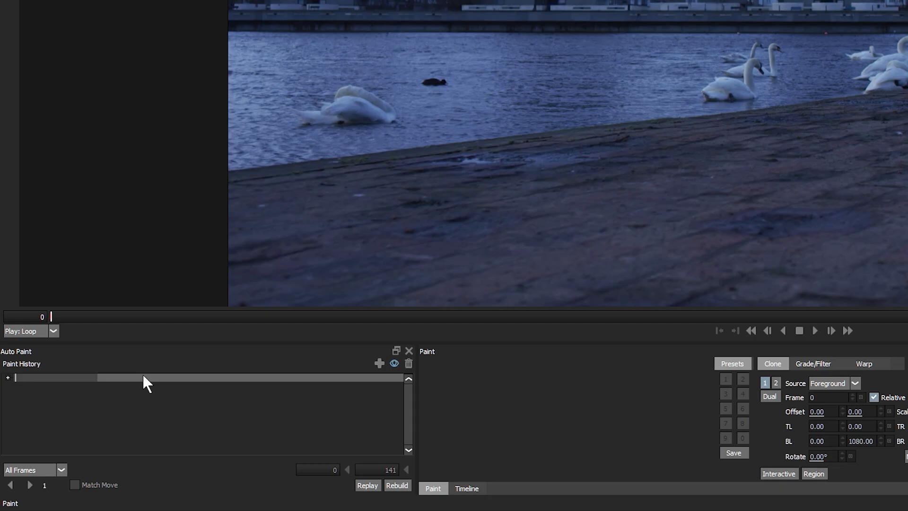
type("Extended tower 2")
key("Return")
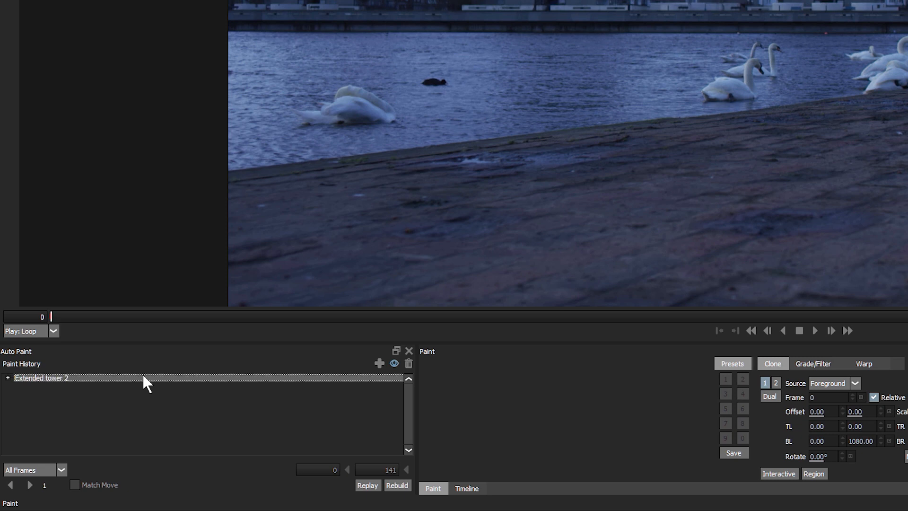
- Add a new paint block under it and name it 'New block 1'
left_click(381, 363)
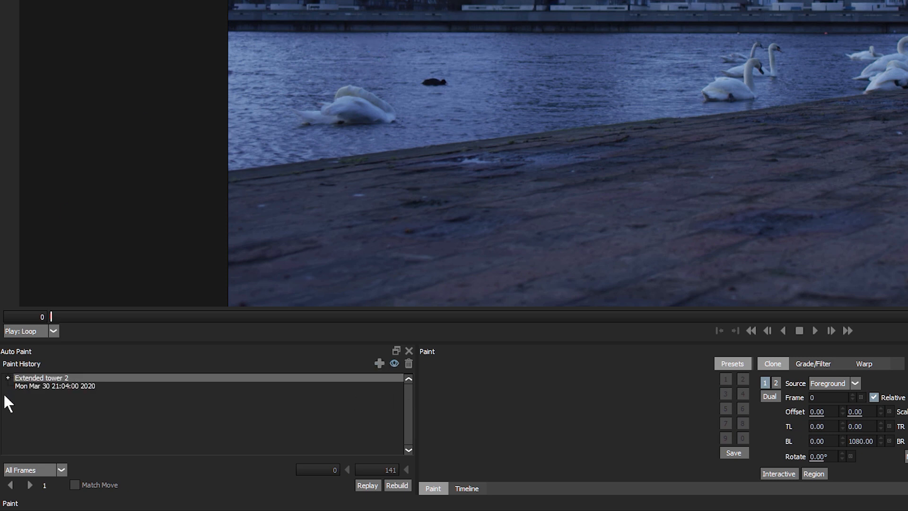
left_click(64, 385)
double_click(62, 385)
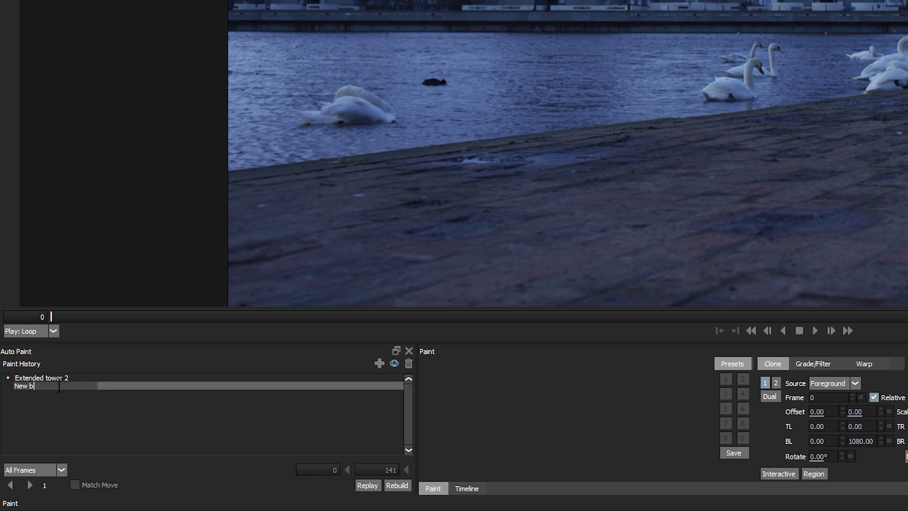
key("Return")
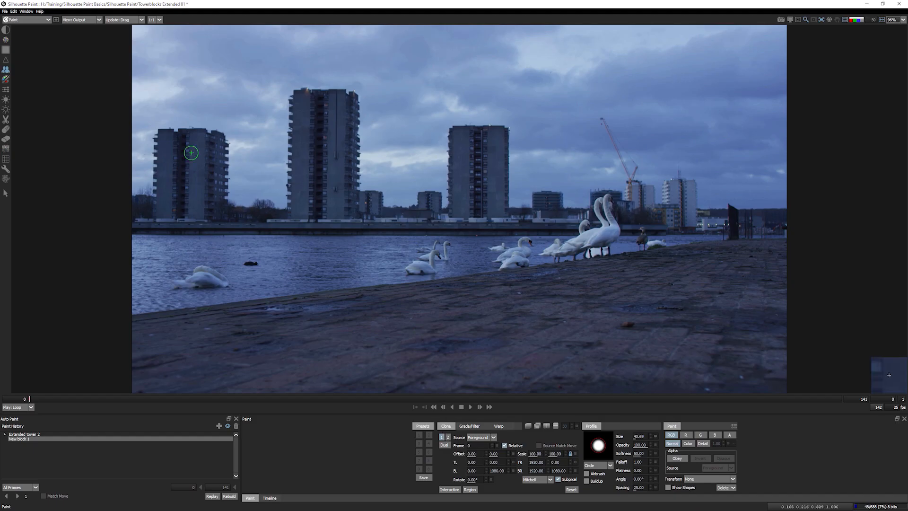
- Offset the clone source onto a tower, scale it to 71 percent, and paint it between the left towers
left_click_drag(158, 131, 247, 131)
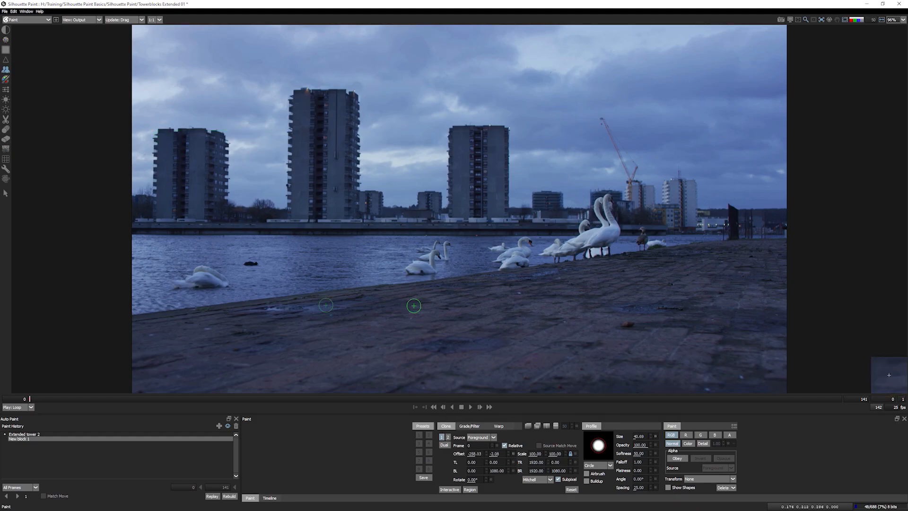
left_click(571, 489)
left_click(449, 489)
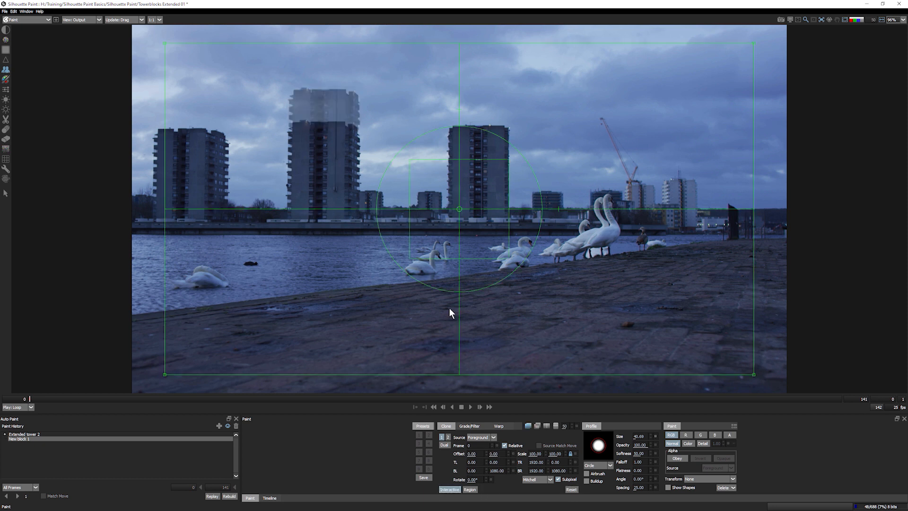
left_click_drag(514, 232, 512, 235)
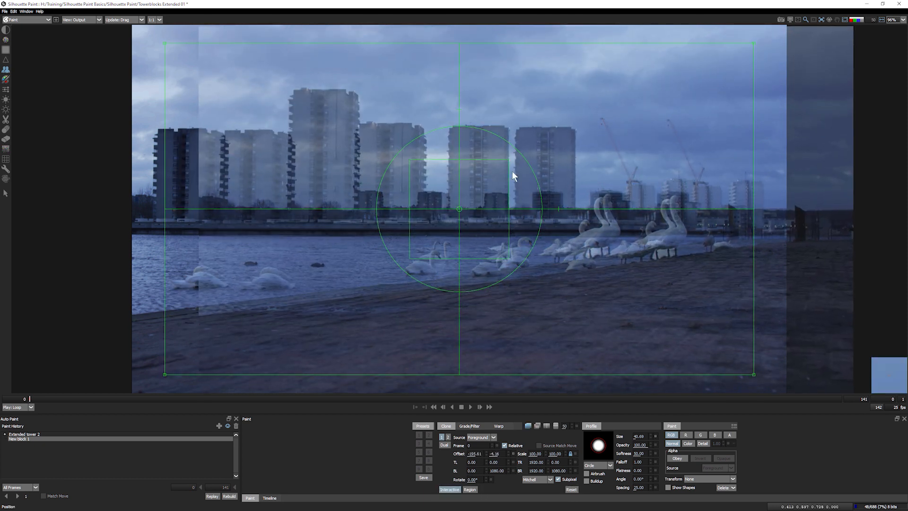
left_click_drag(508, 162, 498, 173)
left_click_drag(483, 236, 430, 236)
left_click_drag(512, 156, 504, 165)
left_click_drag(493, 237, 457, 222)
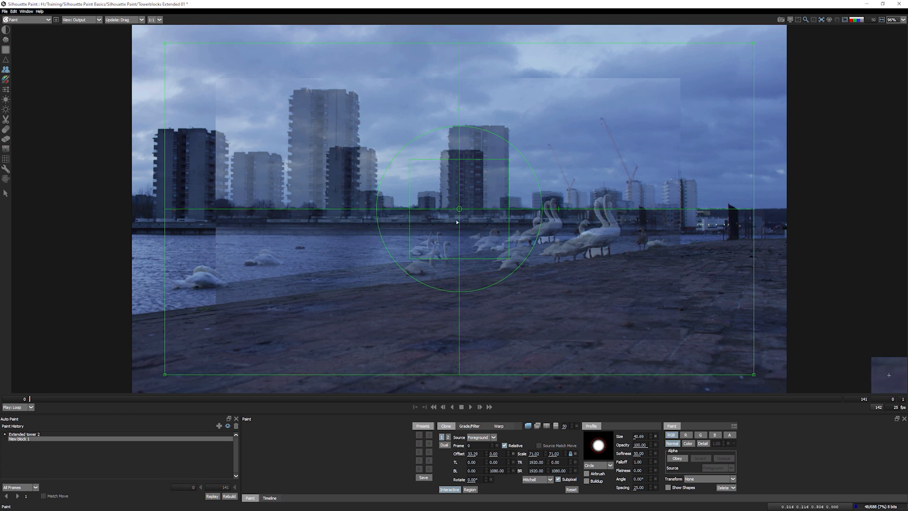
left_click(450, 490)
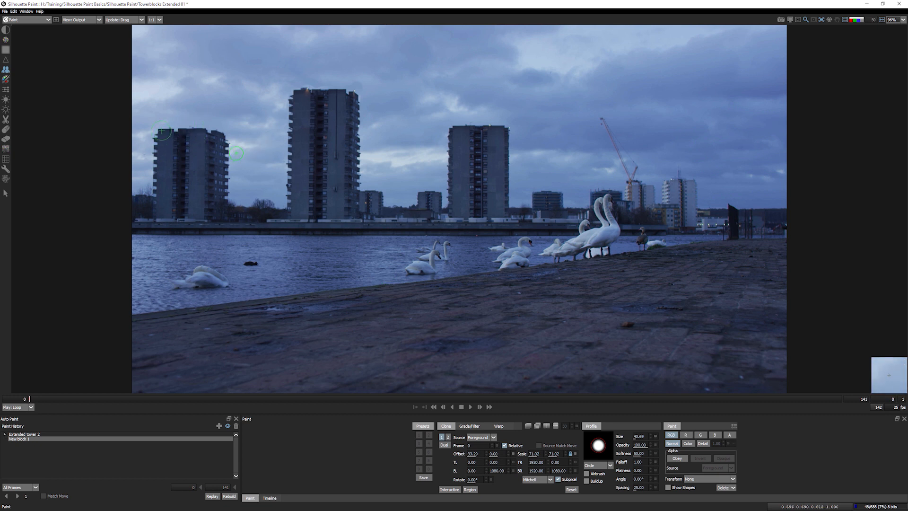
mouse_move(236, 154)
left_mouse_down()
mouse_move(263, 154)
mouse_move(242, 162)
mouse_move(235, 199)
mouse_move(264, 159)
mouse_move(267, 179)
mouse_move(274, 163)
mouse_move(275, 203)
mouse_move(267, 211)
mouse_move(251, 198)
mouse_move(266, 167)
mouse_move(247, 214)
mouse_move(240, 202)
mouse_move(236, 216)
mouse_move(277, 224)
left_mouse_up()
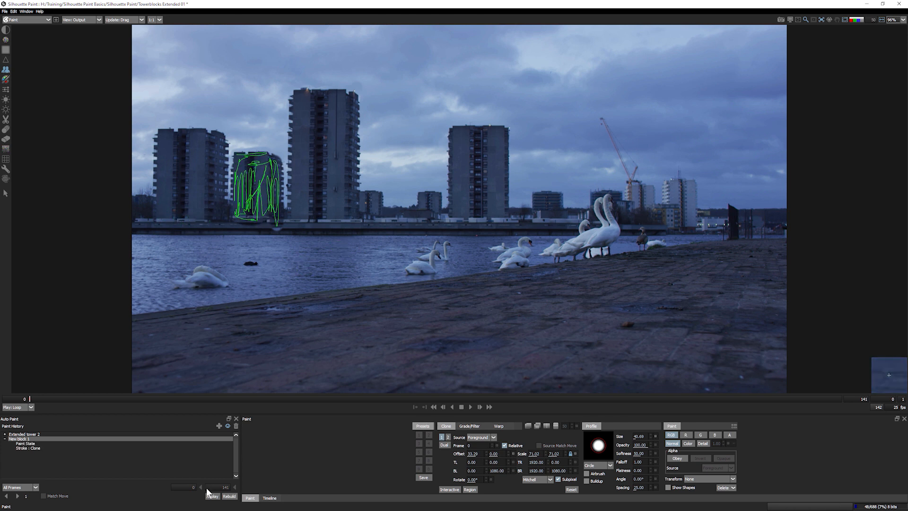
- Attach the paint to FG tower track with Match Move on and replay it across the Work range
left_click(227, 426)
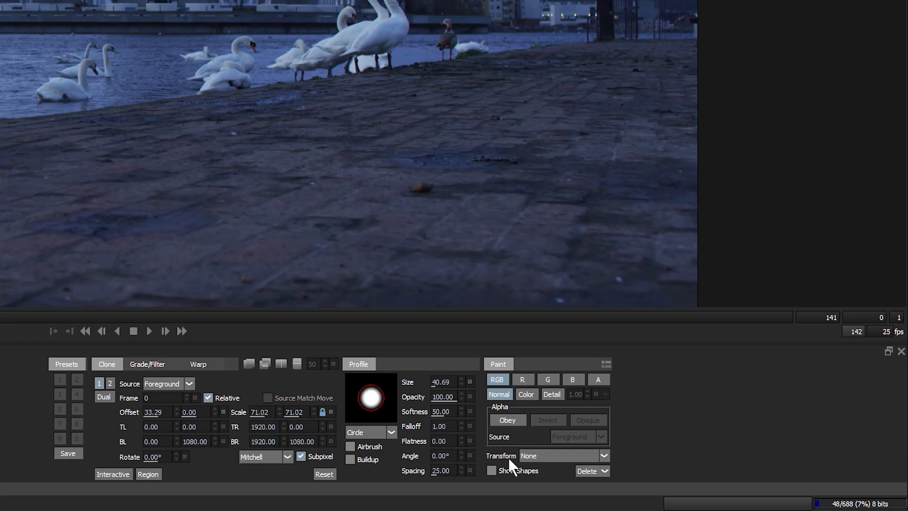
left_click(697, 479)
left_click(542, 474)
left_click(492, 470)
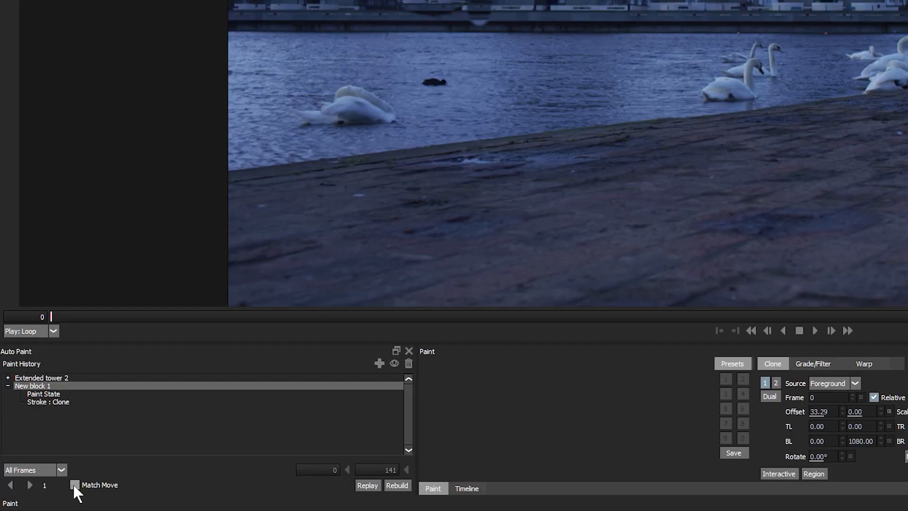
left_click(74, 484)
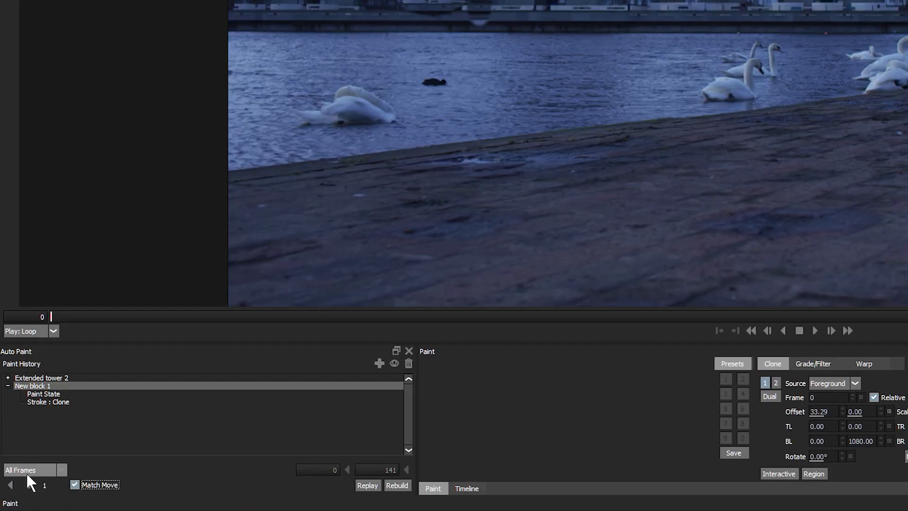
left_click(26, 470)
left_click(18, 496)
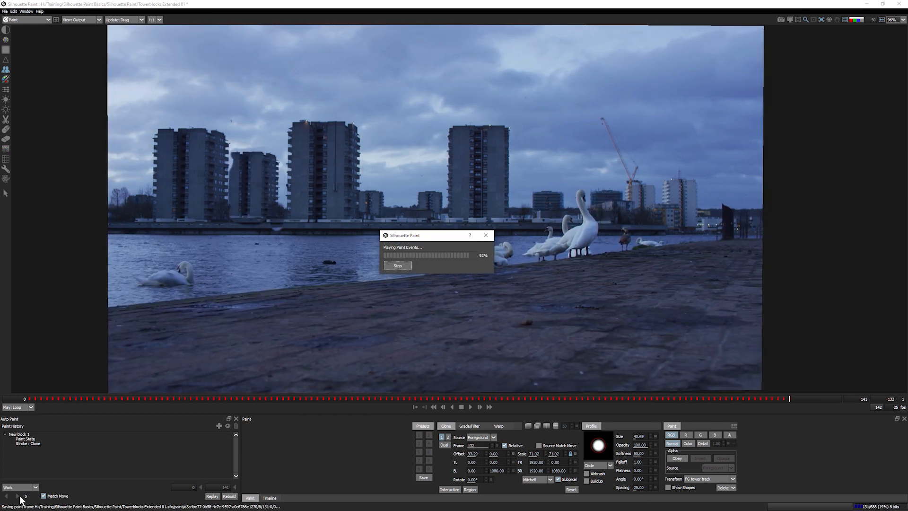
- Play the shot, turn off view stabilization, and play again to review the cloned tower
left_click(471, 407)
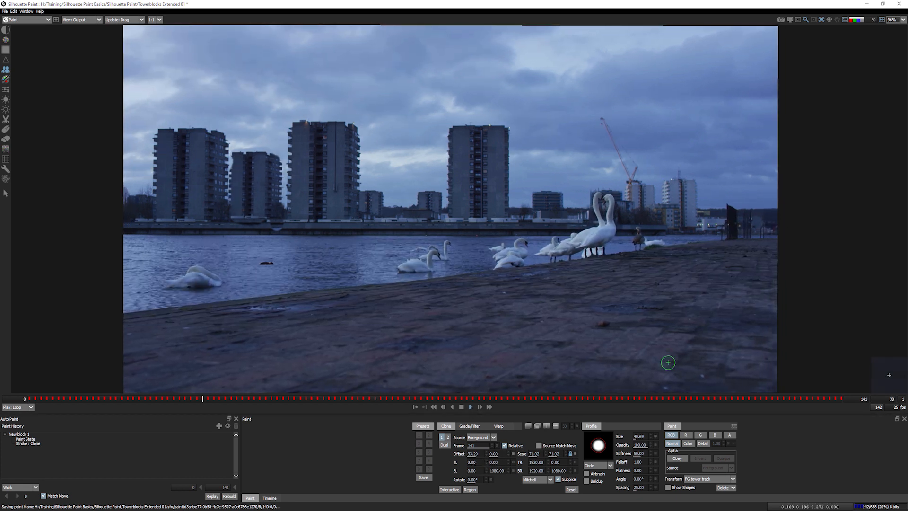
left_click(822, 20)
left_click(826, 27)
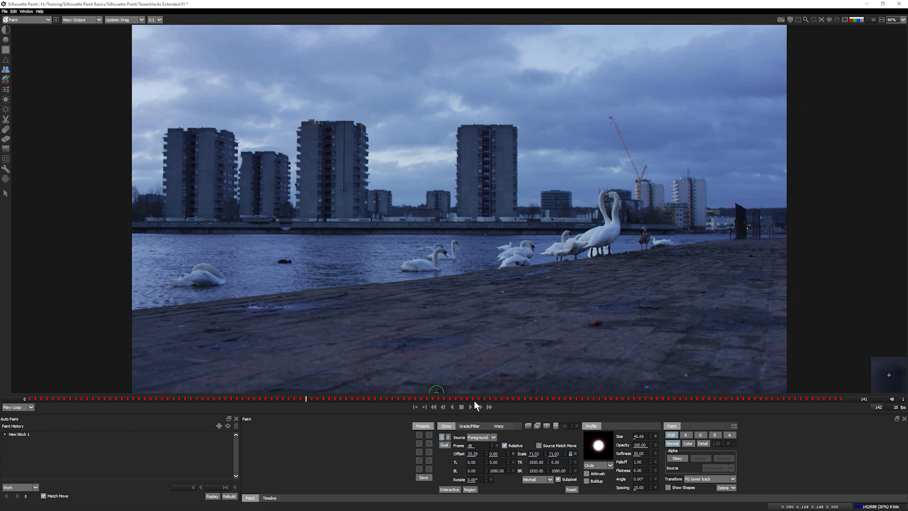
left_click(471, 406)
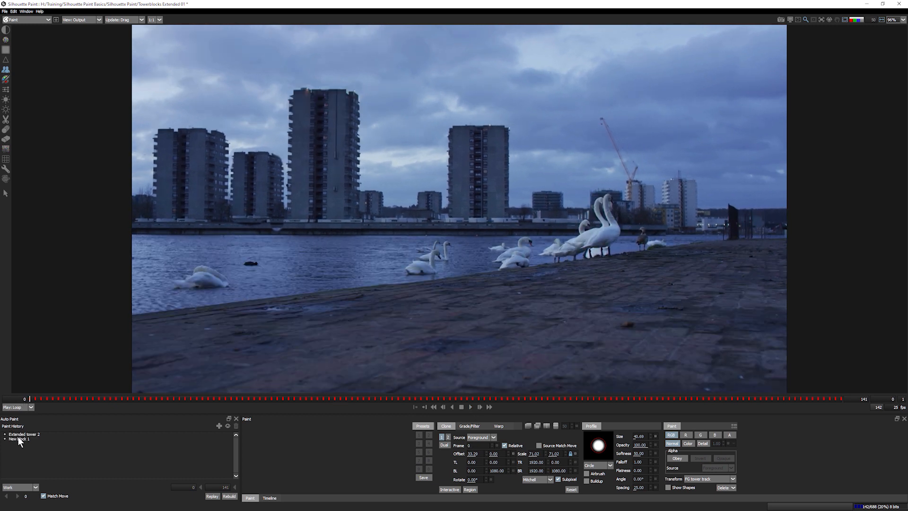
left_click(18, 437)
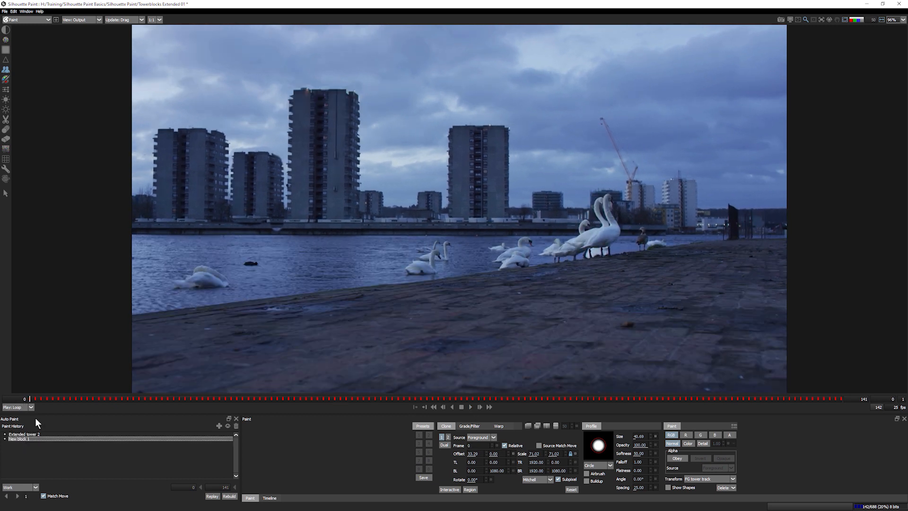
left_click(228, 425)
left_click_drag(33, 399, 192, 402)
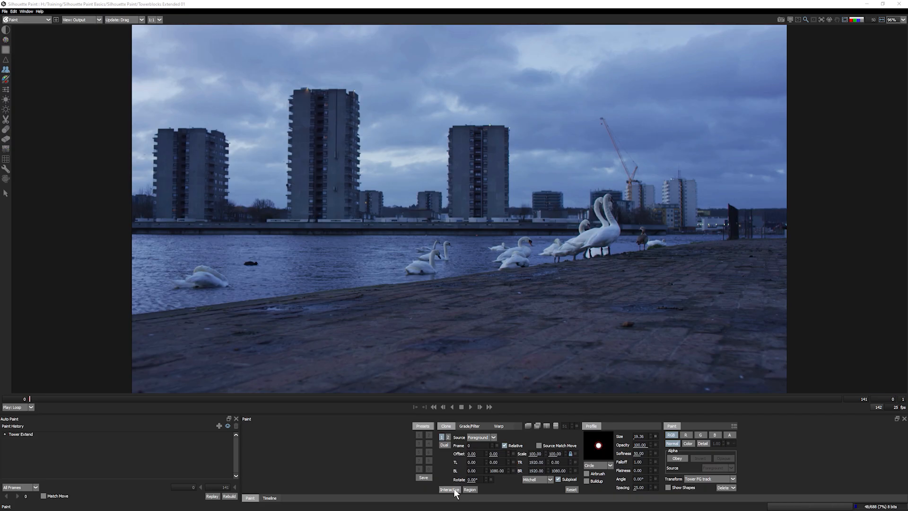
- Realign the clone source to a tower, enlarge the brush to about 77, and clone a block into the left gap
left_click(453, 489)
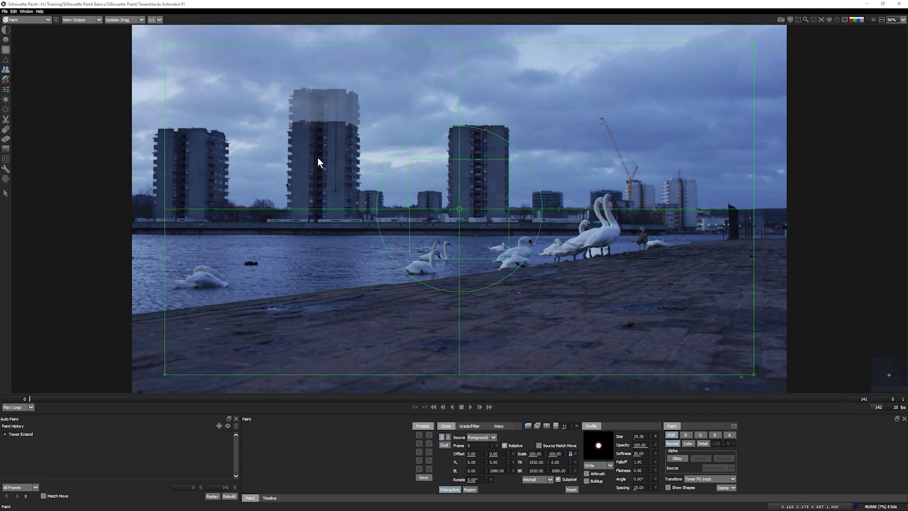
mouse_move(435, 229)
left_mouse_down()
mouse_move(523, 222)
mouse_move(543, 185)
mouse_move(510, 163)
mouse_move(442, 187)
mouse_move(505, 167)
mouse_move(478, 182)
left_mouse_up()
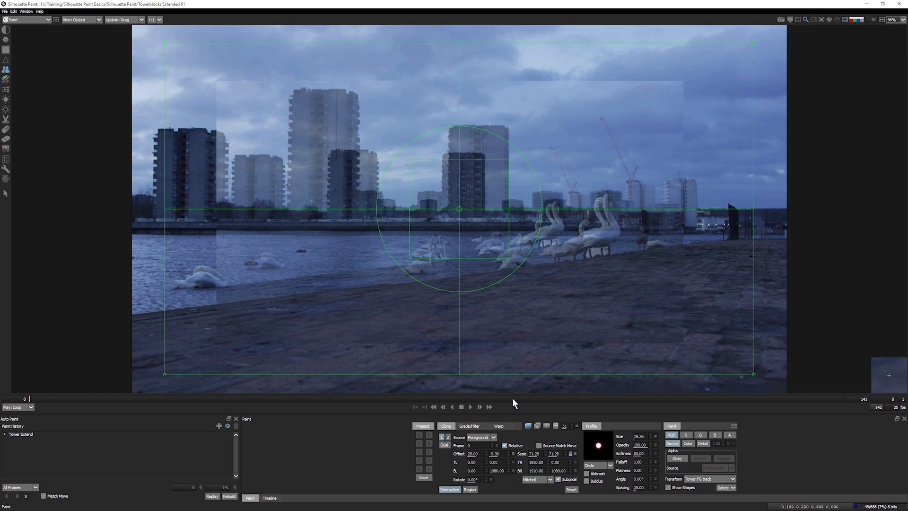
left_click(451, 490)
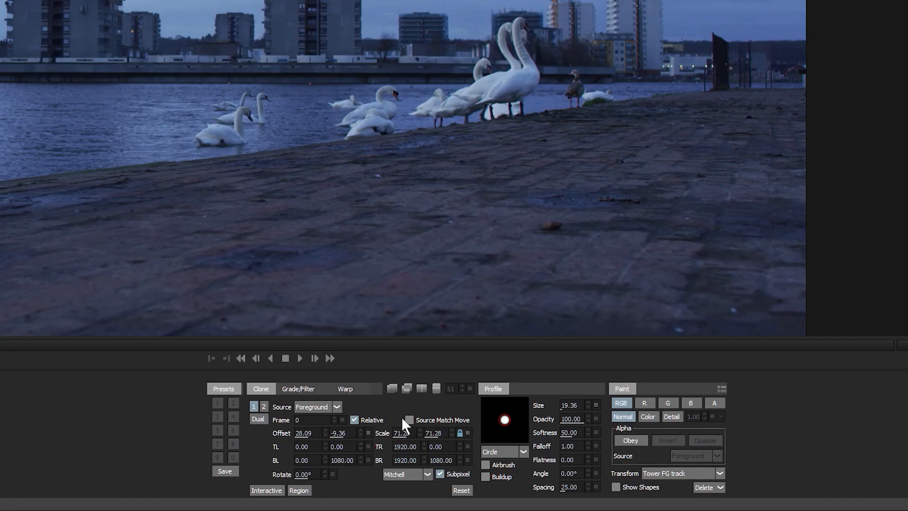
left_click(408, 420)
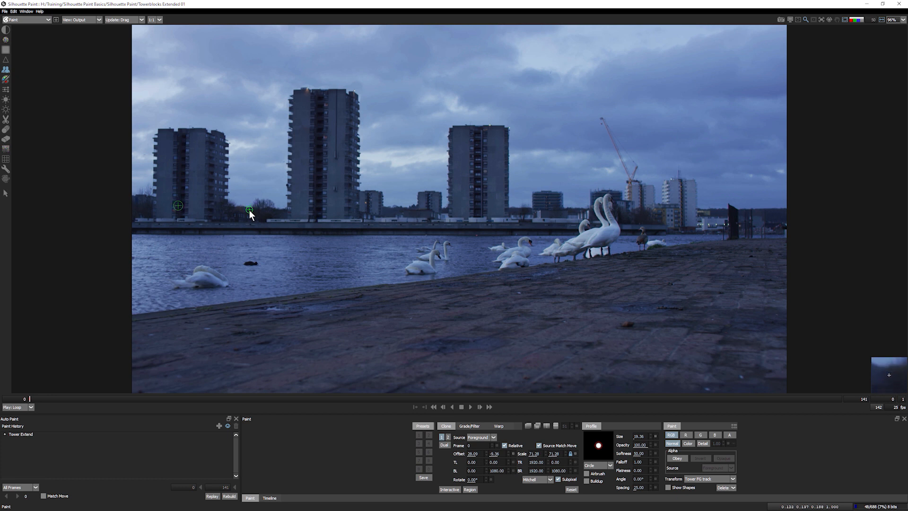
left_click_drag(249, 210, 265, 211)
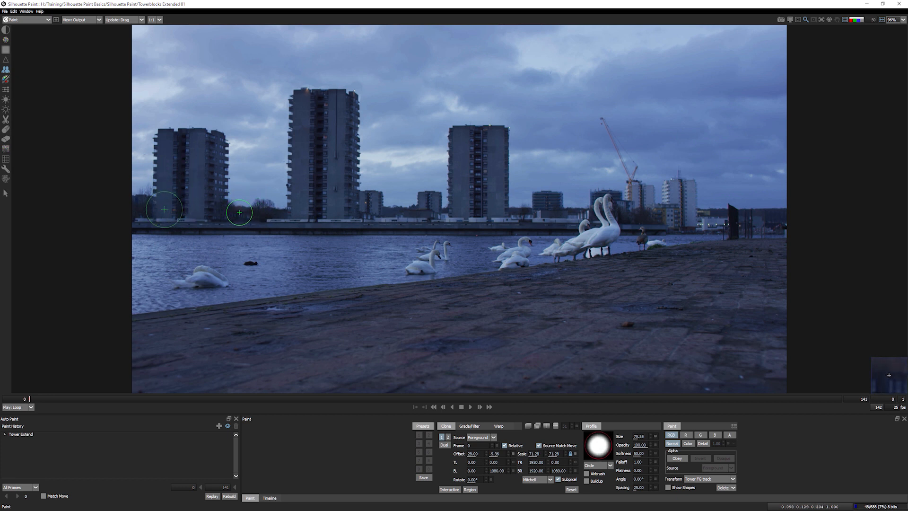
mouse_move(240, 212)
left_mouse_down()
mouse_move(239, 152)
mouse_move(283, 166)
mouse_move(277, 208)
mouse_move(250, 201)
mouse_move(267, 170)
mouse_move(265, 189)
left_mouse_up()
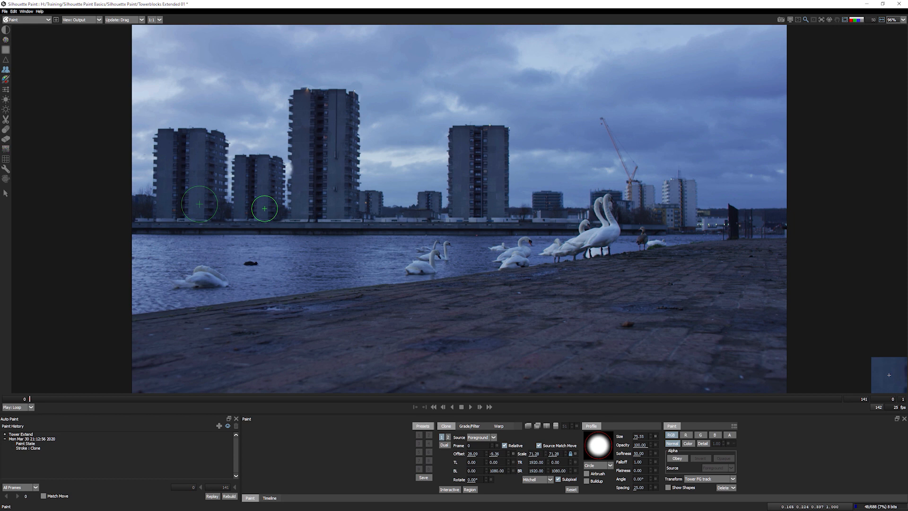
- Name the clone stroke 'Add tower 1' and compare the unpainted foreground with the painted output
left_click(40, 438)
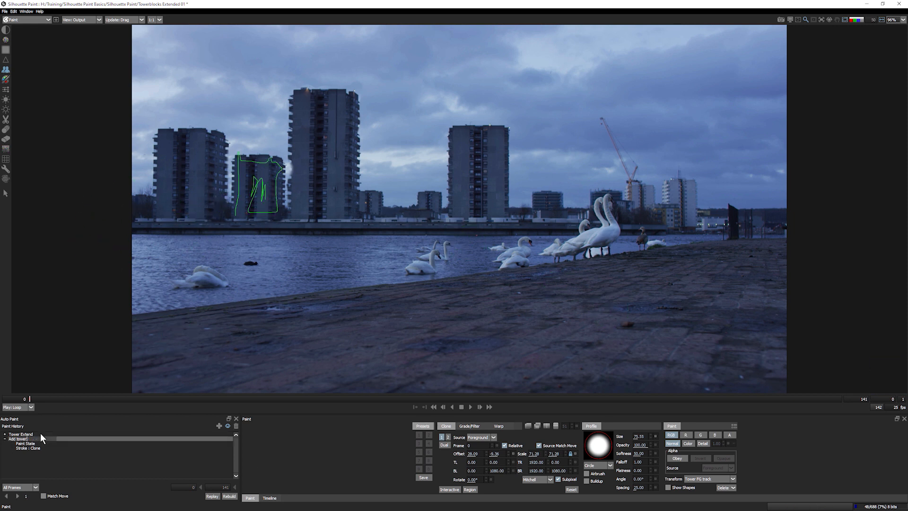
key("Return")
key("1")
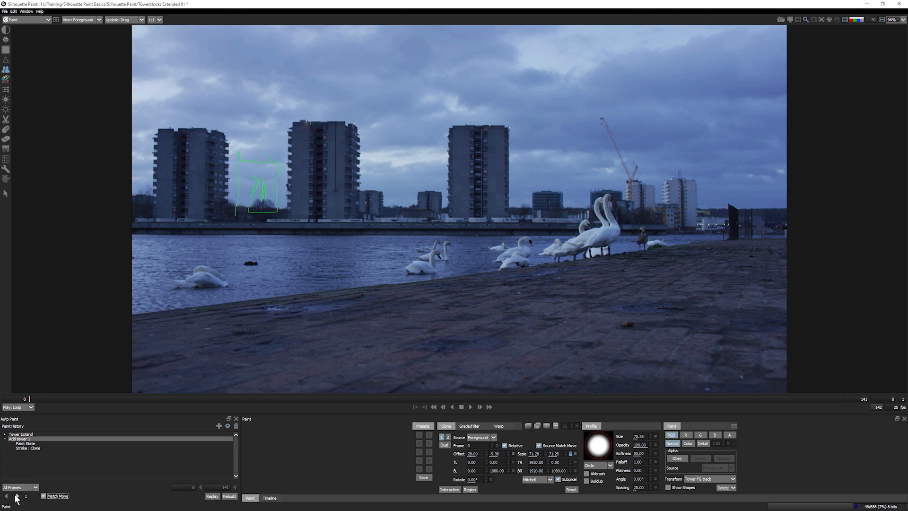
left_click(17, 497)
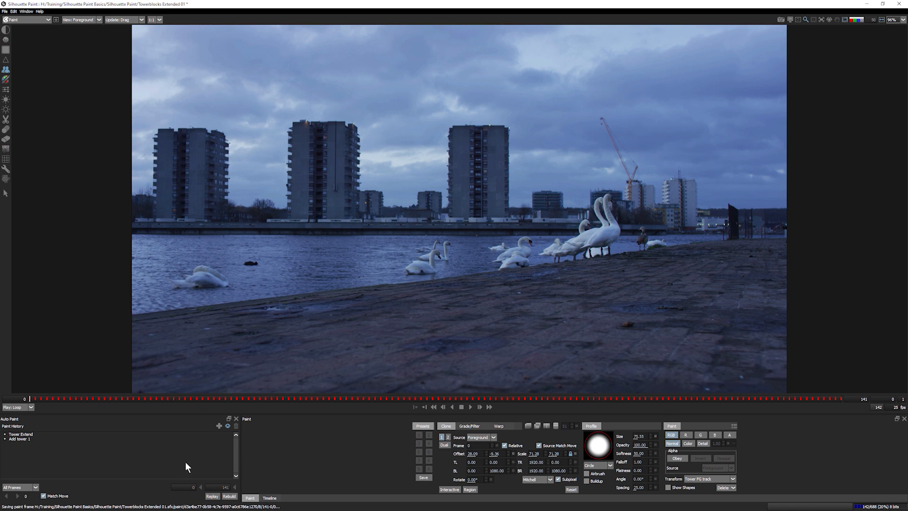
key("3")
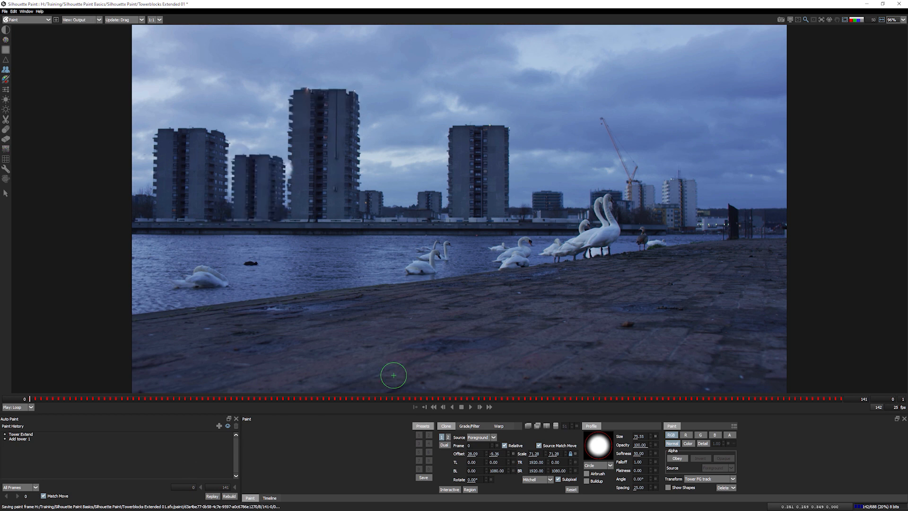
- Play and scrub through the shot to check the added tower, with onion skin turned off
left_click(471, 407)
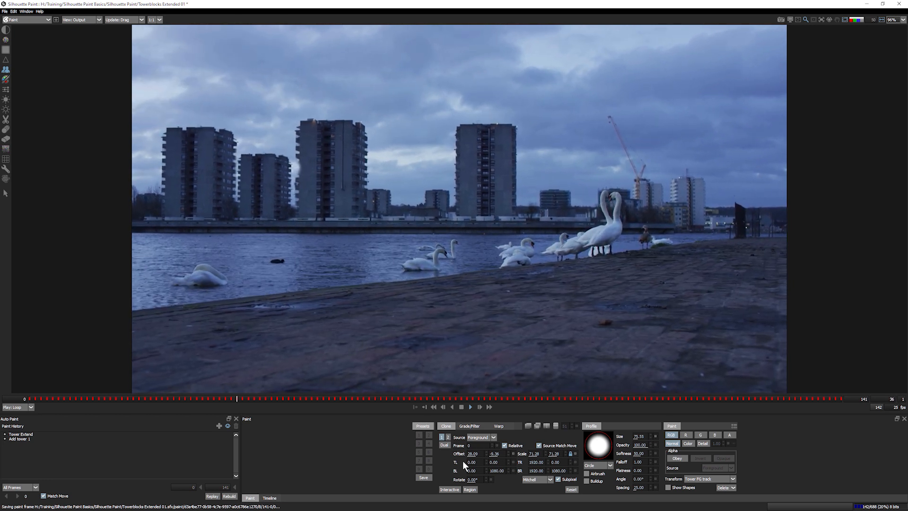
key("Home")
left_click(14, 440)
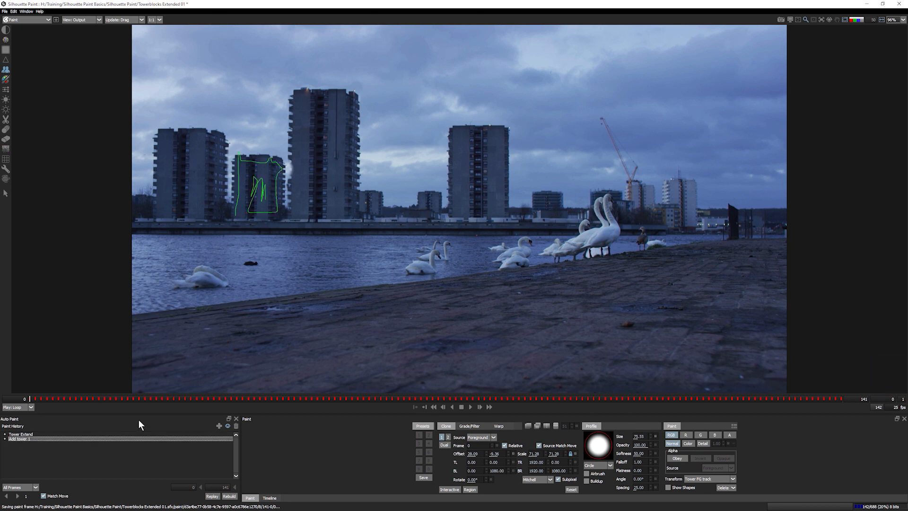
left_click_drag(45, 400, 841, 400)
key("Home")
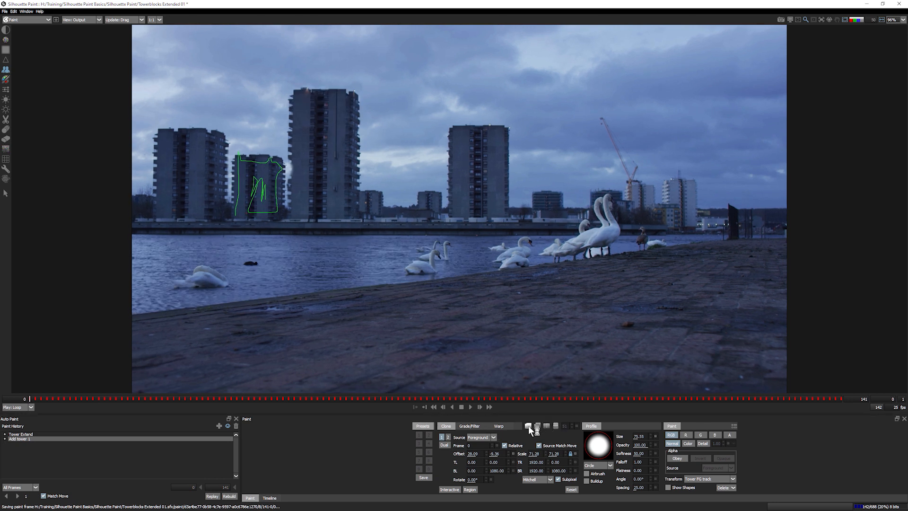
left_click_drag(35, 398, 453, 401)
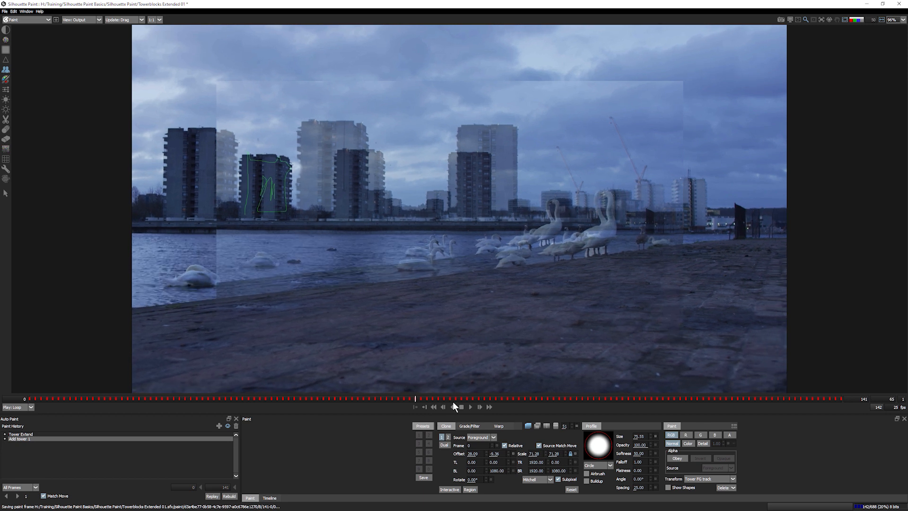
left_click_drag(645, 408, 395, 424)
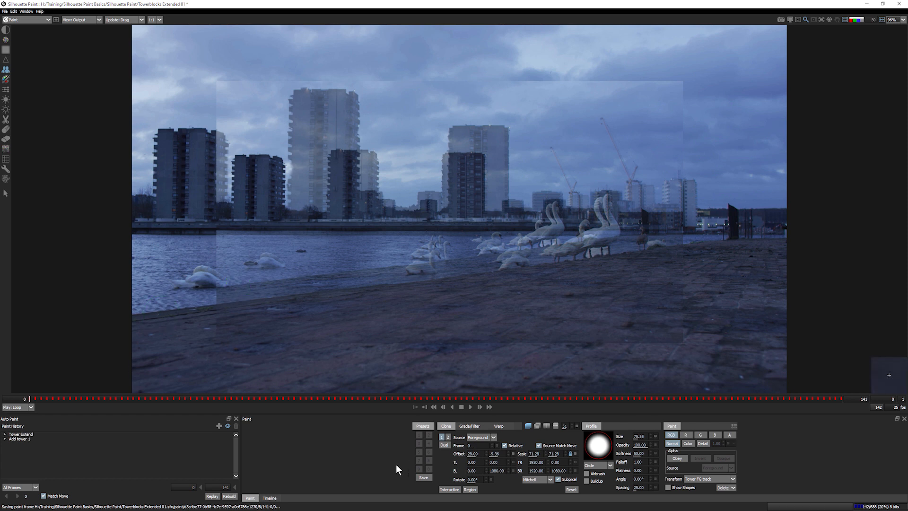
key("o")
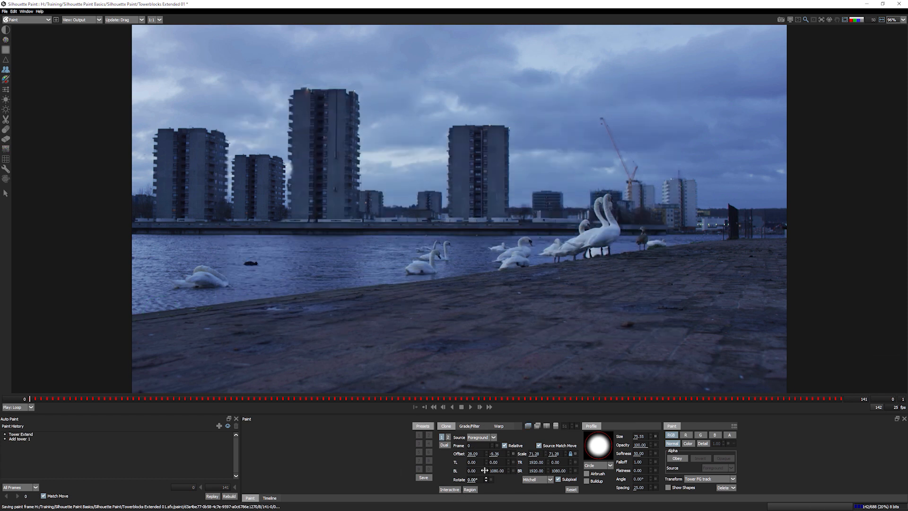
left_click_drag(839, 402, 680, 400)
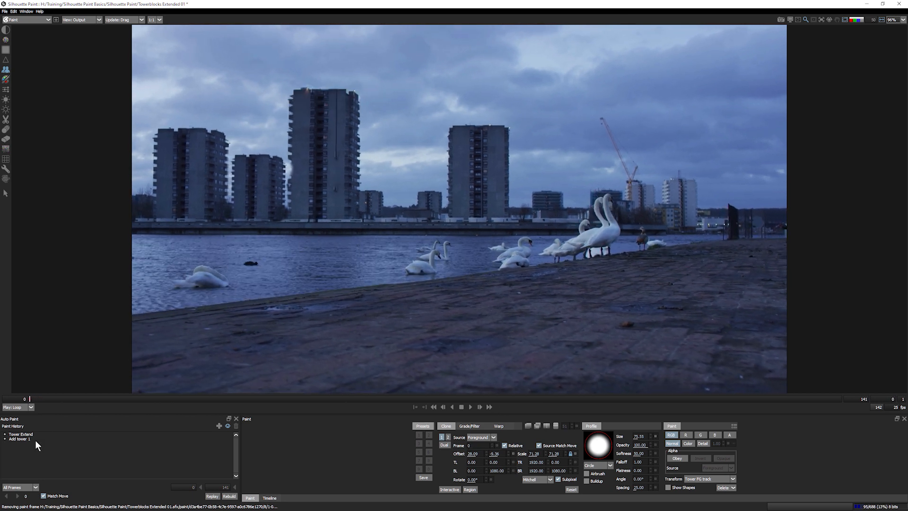
- Undo the tower stroke and add a new paint history entry named 'Add tower 1'
key("ctrl+z")
key("ctrl+z")
left_click(219, 424)
double_click(38, 438)
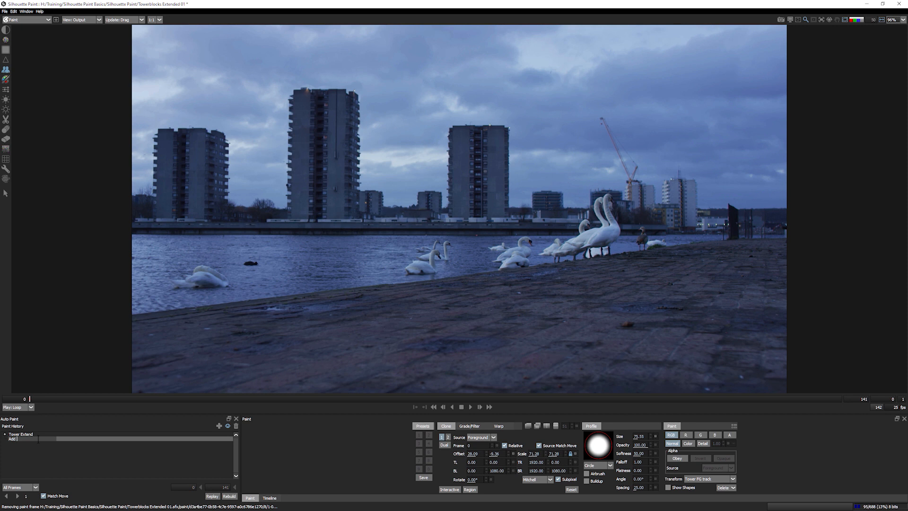
type("Add tower 1")
key("Return")
- Set the clone frame to 42 and clone the tower into the gap
left_click(453, 491)
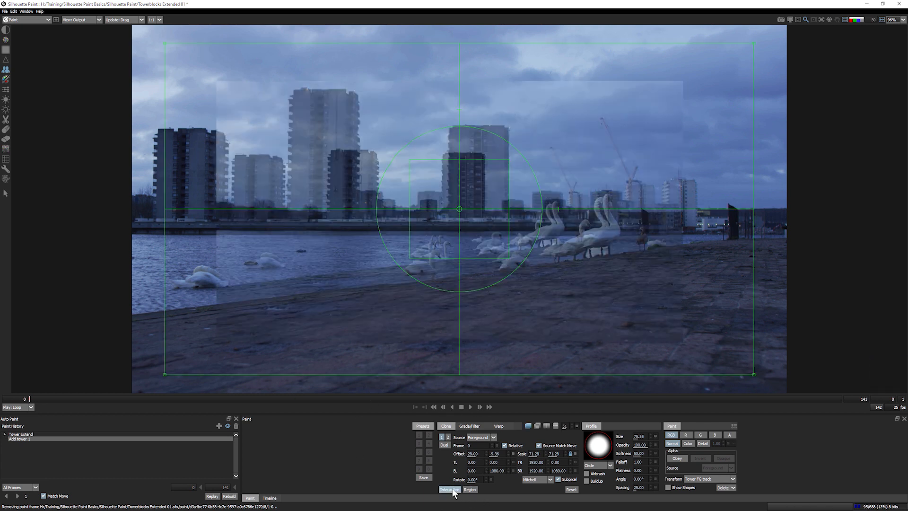
left_click(453, 491)
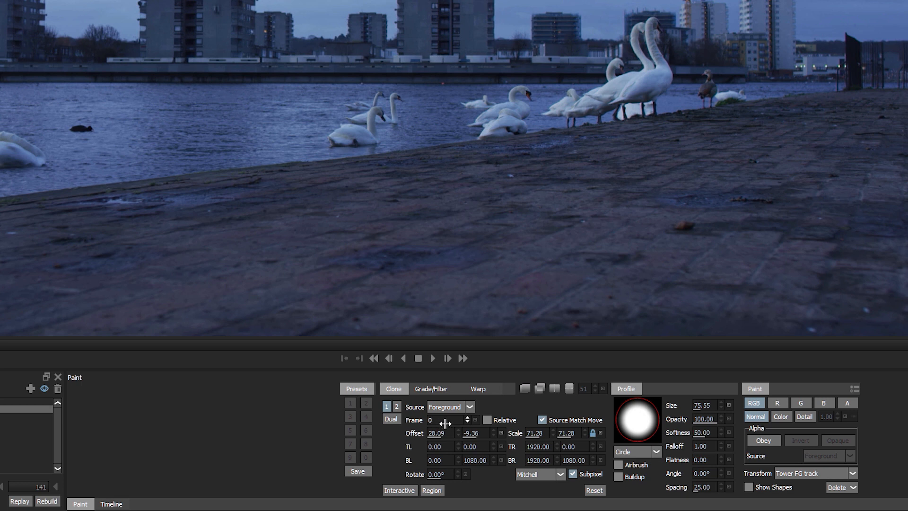
left_click_drag(464, 420, 255, 376)
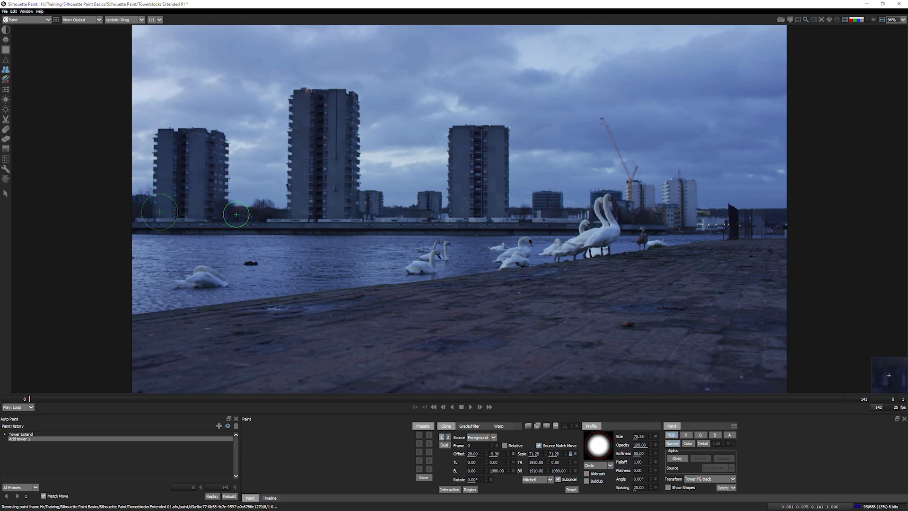
mouse_move(237, 194)
left_mouse_down()
mouse_move(243, 164)
mouse_move(274, 165)
mouse_move(268, 214)
mouse_move(257, 183)
mouse_move(257, 201)
left_mouse_up()
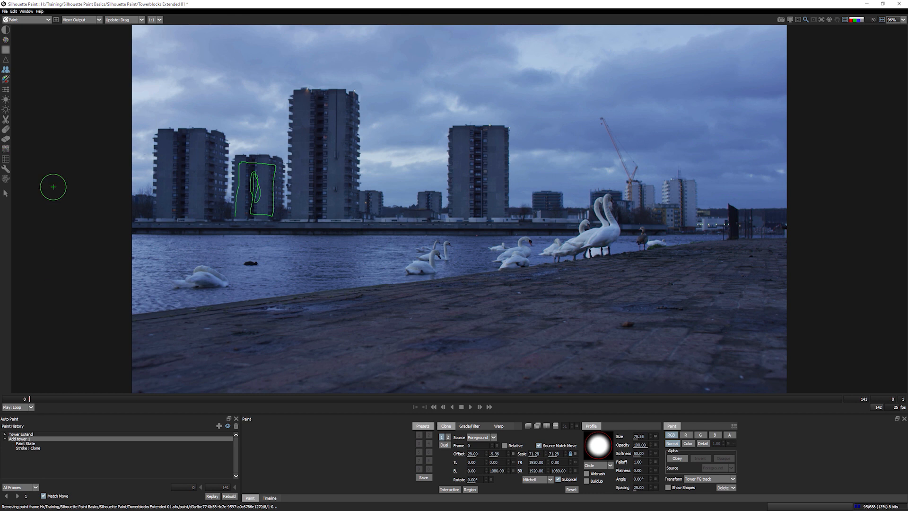
- Set the viewer to Foreground, select Tower Extend and Add tower 1, and replay them across all frames
left_click(91, 20)
left_click(87, 26)
left_click(85, 21)
left_click(88, 34)
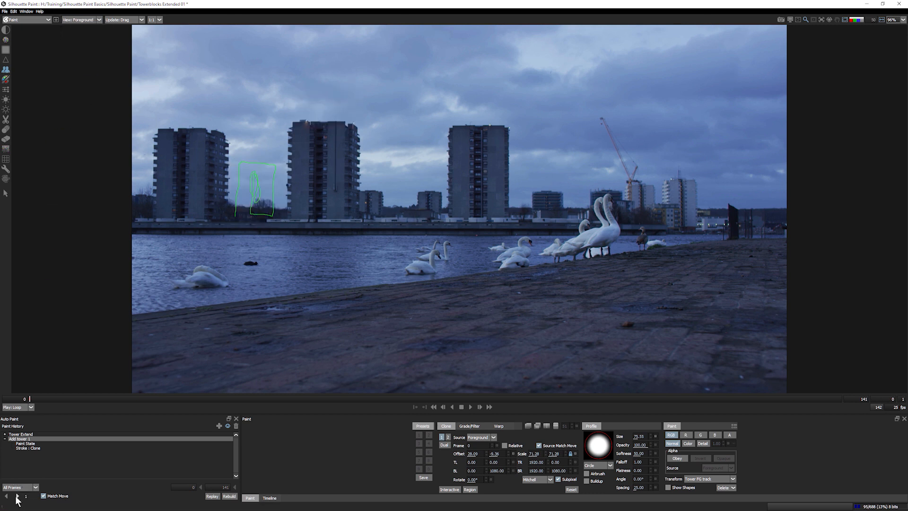
left_click(18, 435)
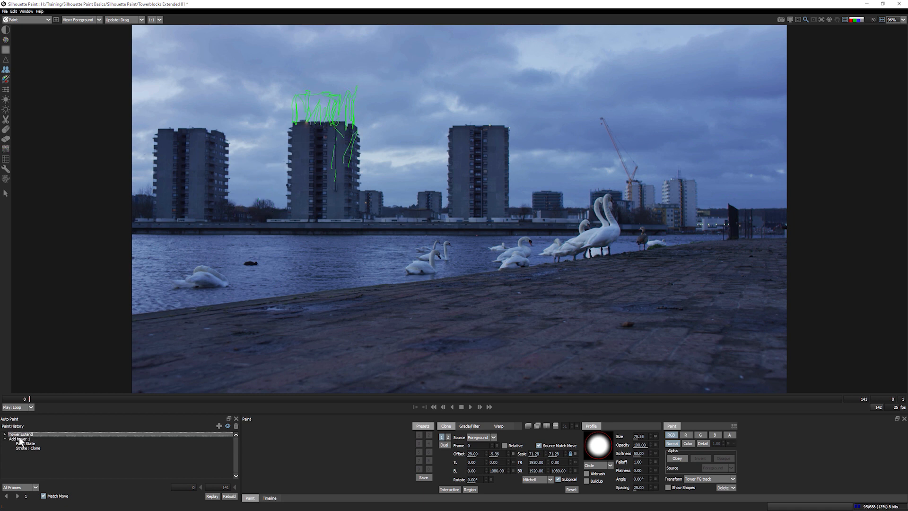
left_click(23, 438, "shift")
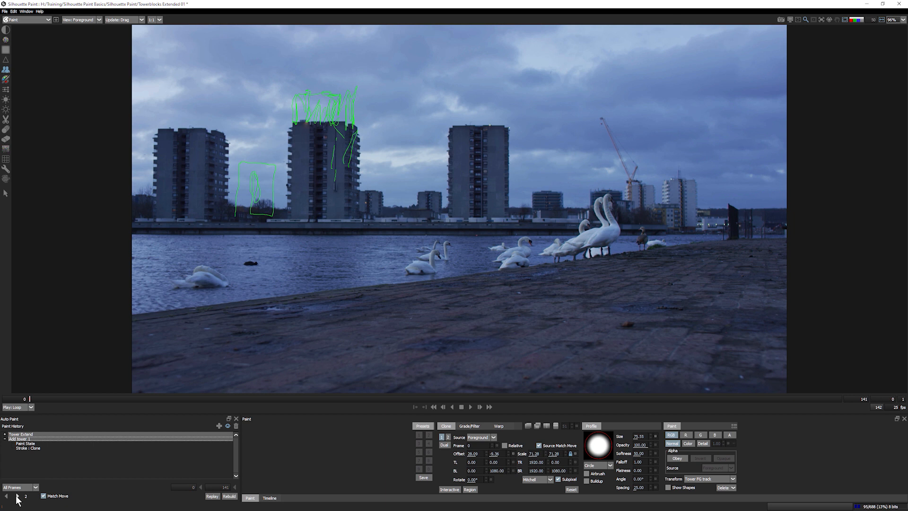
left_click(17, 496)
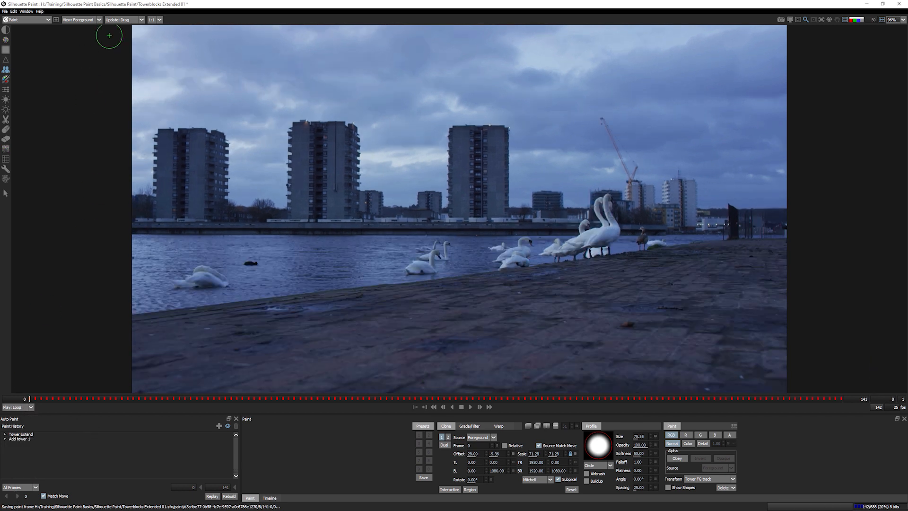
- Switch the viewer to Output and play the shot to check that the added tower holds steady
left_click(88, 20)
left_click(92, 35)
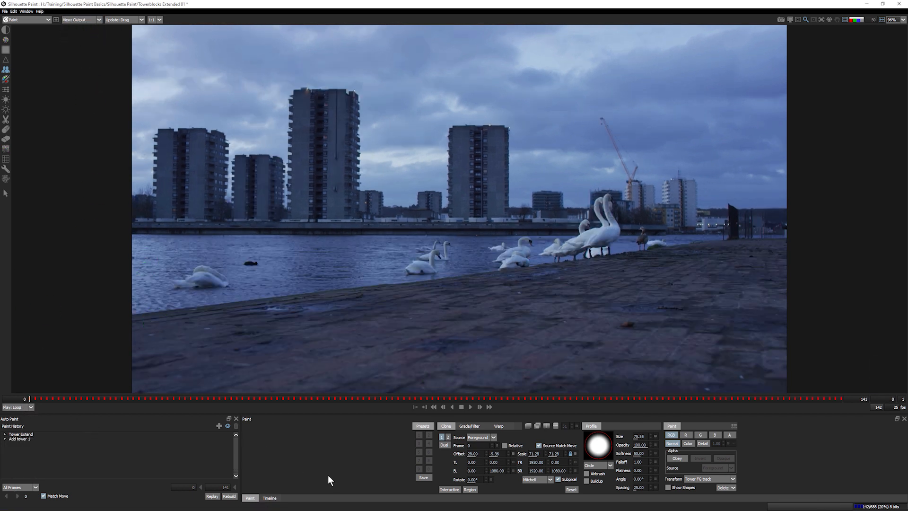
left_click(470, 407)
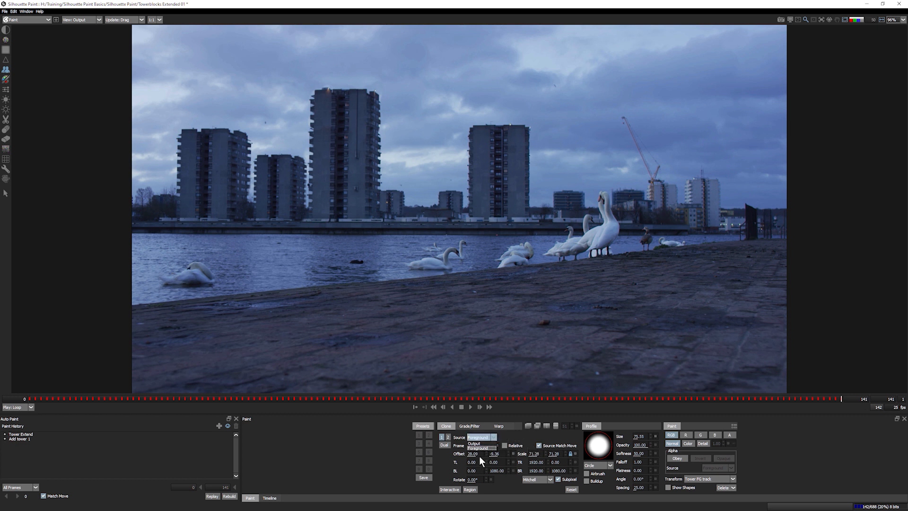
- Leave the clone source at Foreground and jump back to frame 0
left_click(523, 438)
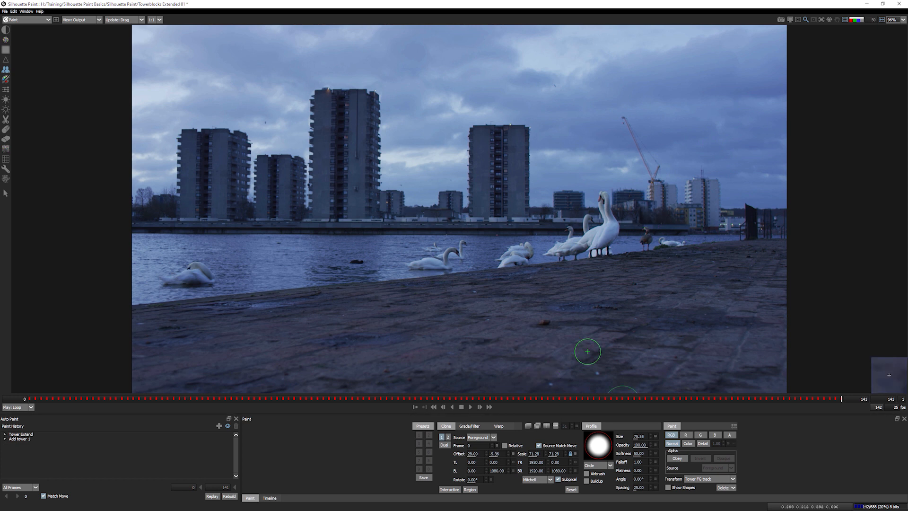
left_click(33, 400)
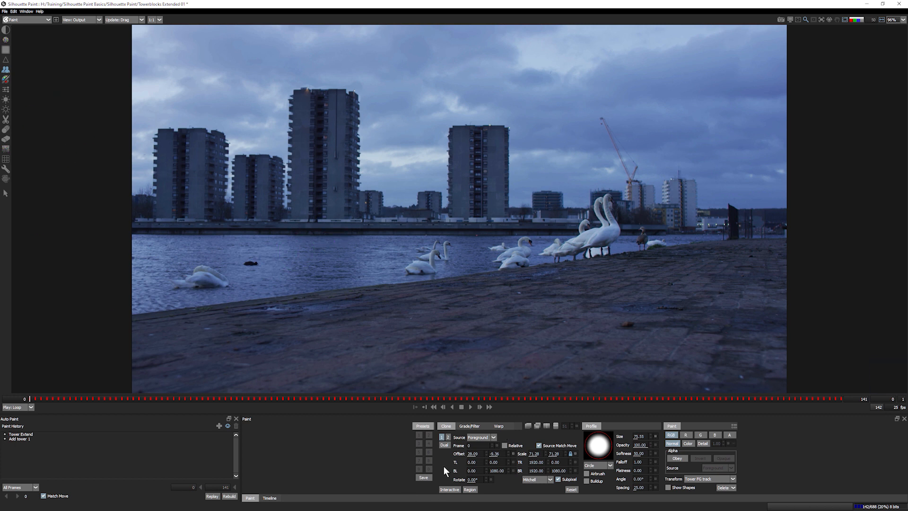
- Reposition the clone source over the riverside towers to an offset of about -148.79, 5.16
left_click(450, 489)
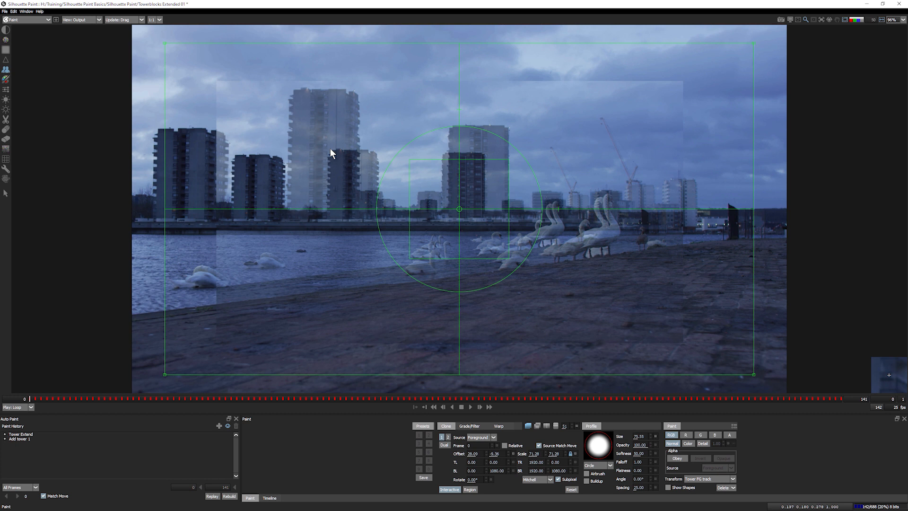
mouse_move(443, 220)
left_mouse_down()
mouse_move(495, 222)
mouse_move(439, 239)
left_mouse_up()
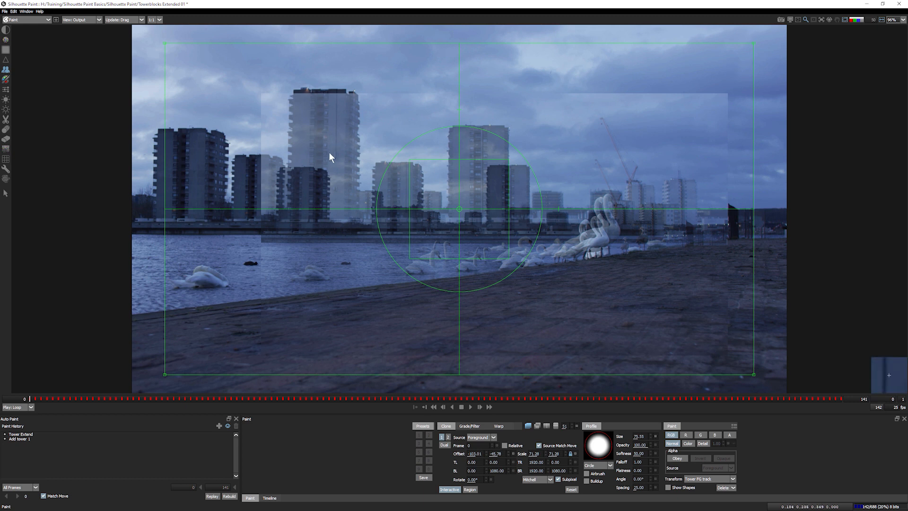
left_click_drag(452, 233, 428, 208)
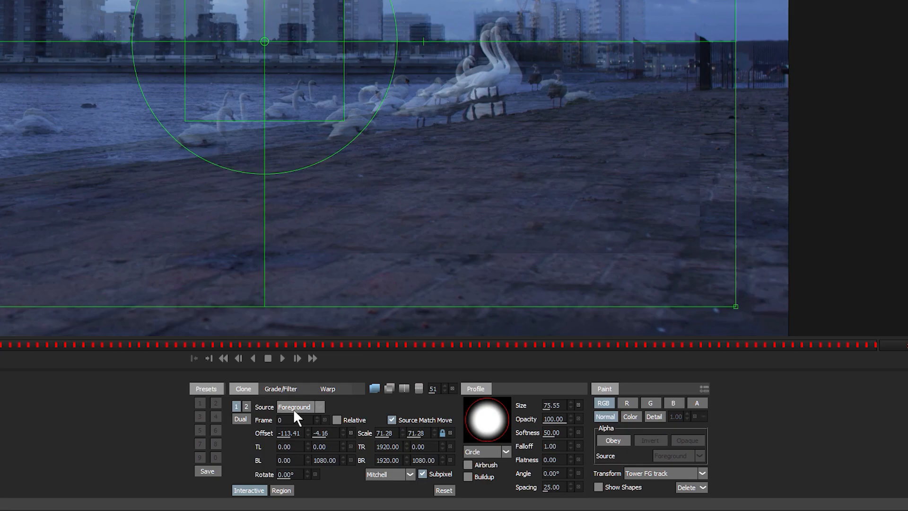
- Clone from Output instead of Foreground, then slide the split view across the frame to compare
left_click(321, 406)
left_click(308, 416)
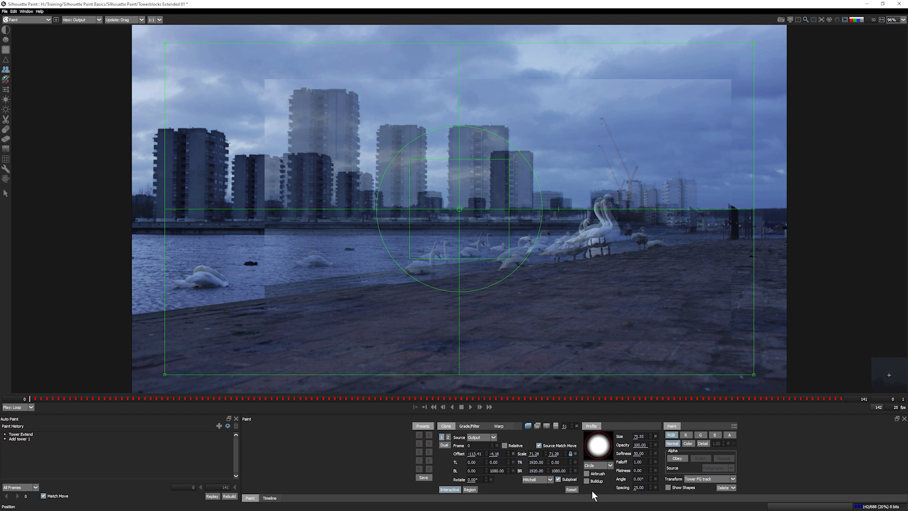
left_click(547, 426)
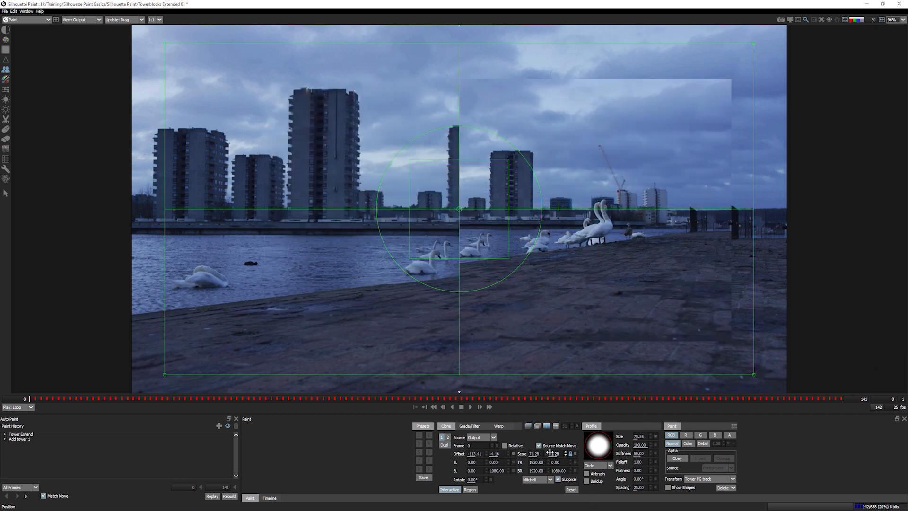
mouse_move(458, 306)
left_mouse_down()
mouse_move(333, 310)
mouse_move(384, 312)
mouse_move(370, 312)
mouse_move(415, 284)
mouse_move(361, 255)
mouse_move(350, 258)
mouse_move(366, 273)
mouse_move(346, 258)
left_mouse_up()
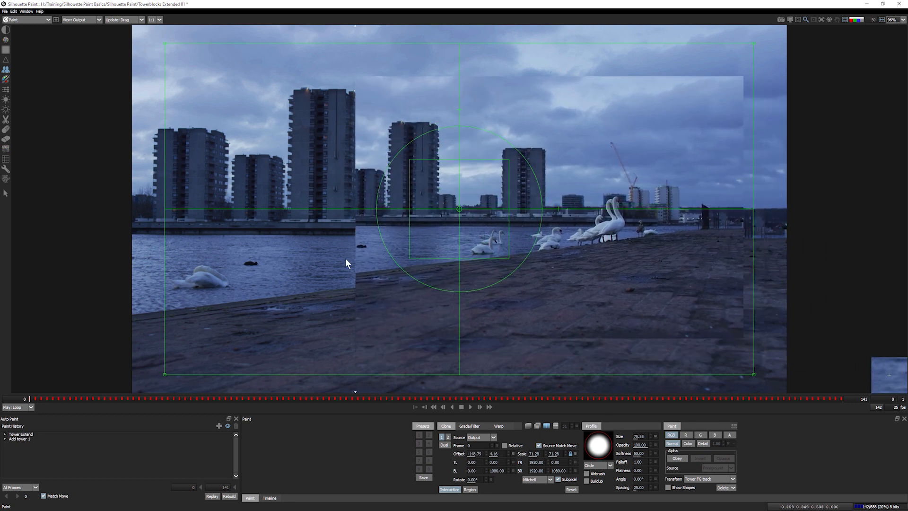
- Fine-tune the clone offset to about -150.87, -5.30 using onion-skin and wipe displays
left_click(528, 425)
mouse_move(442, 247)
left_mouse_down()
mouse_move(412, 256)
mouse_move(458, 249)
mouse_move(436, 243)
mouse_move(443, 248)
left_mouse_up()
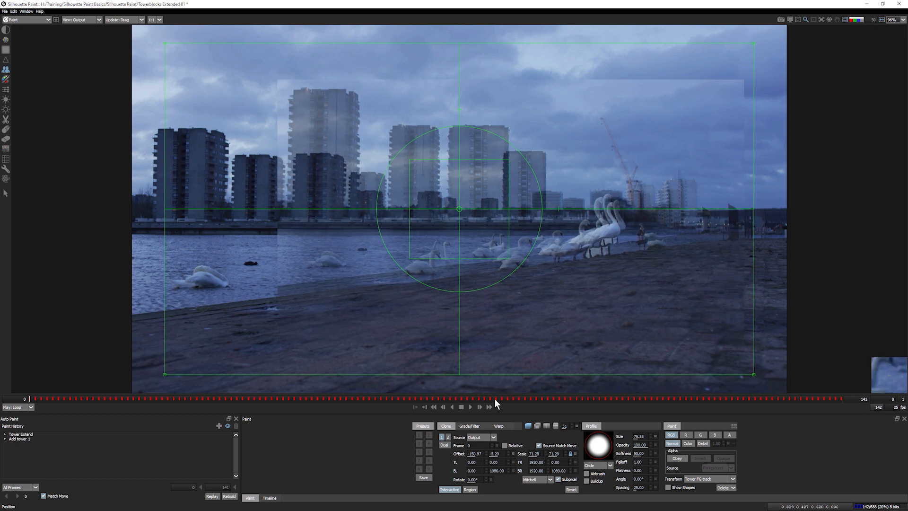
left_click(548, 427)
mouse_move(356, 34)
left_mouse_down()
mouse_move(509, 48)
mouse_move(385, 57)
left_mouse_up()
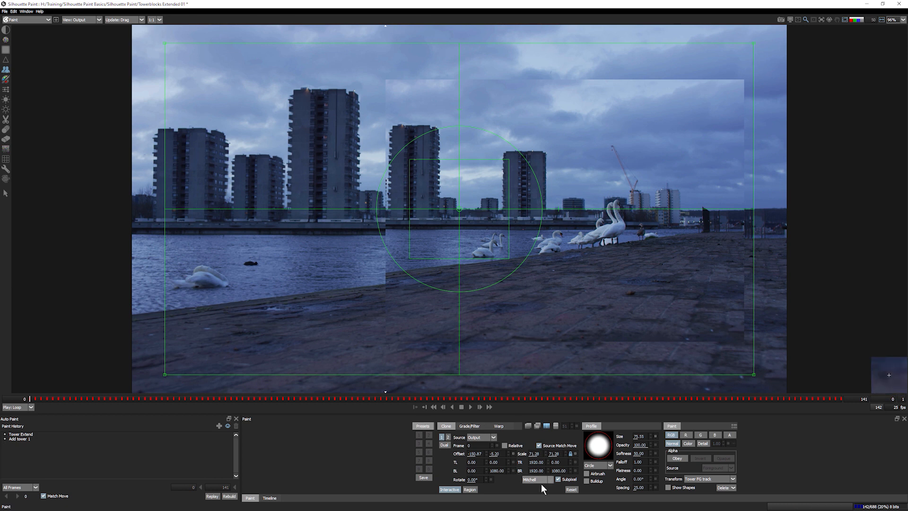
- Turn off the clone overlay and show the Grade/Filter controls at their 1.00 defaults
left_click(444, 490)
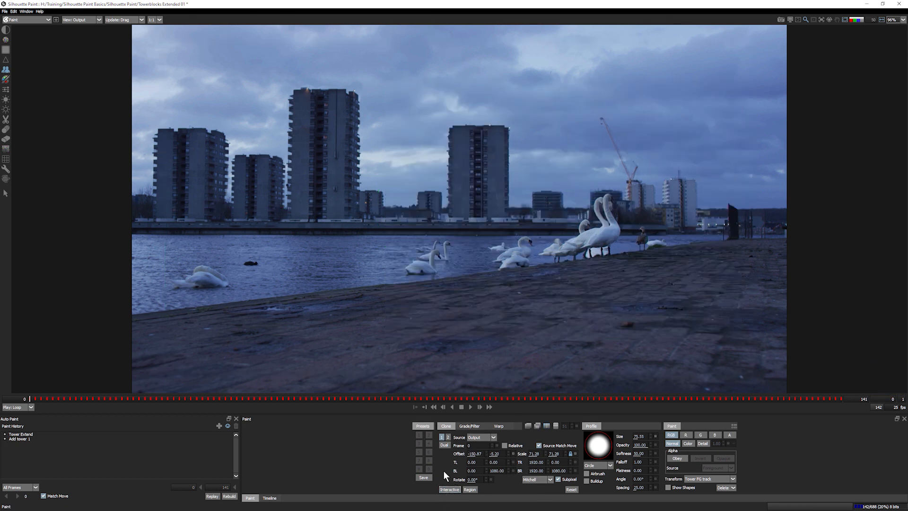
left_click(469, 426)
left_click(547, 427)
left_click(547, 427)
left_click(547, 427)
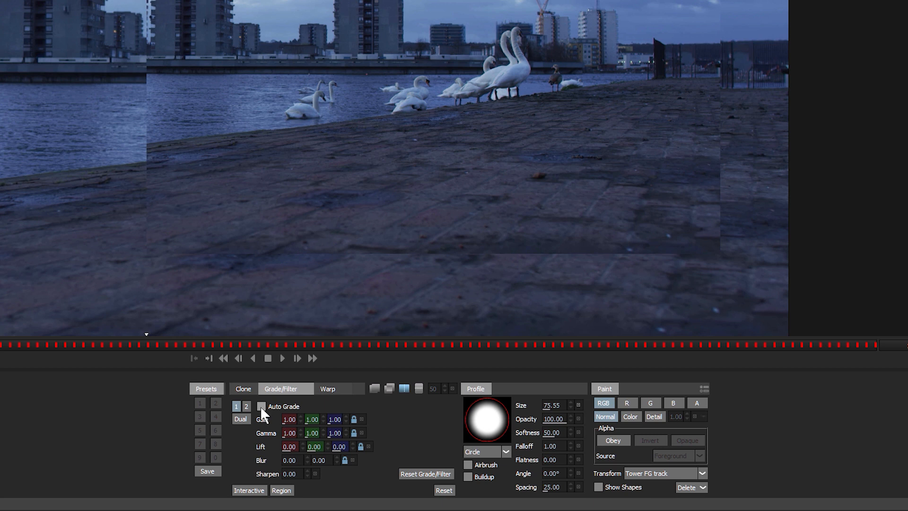
- Enable Auto Grade on the clone and test strokes over the quay and tower top, undoing each
left_click(262, 406)
mouse_move(304, 259)
left_mouse_down()
mouse_move(329, 254)
mouse_move(309, 306)
mouse_move(338, 265)
mouse_move(316, 253)
mouse_move(333, 261)
left_mouse_up()
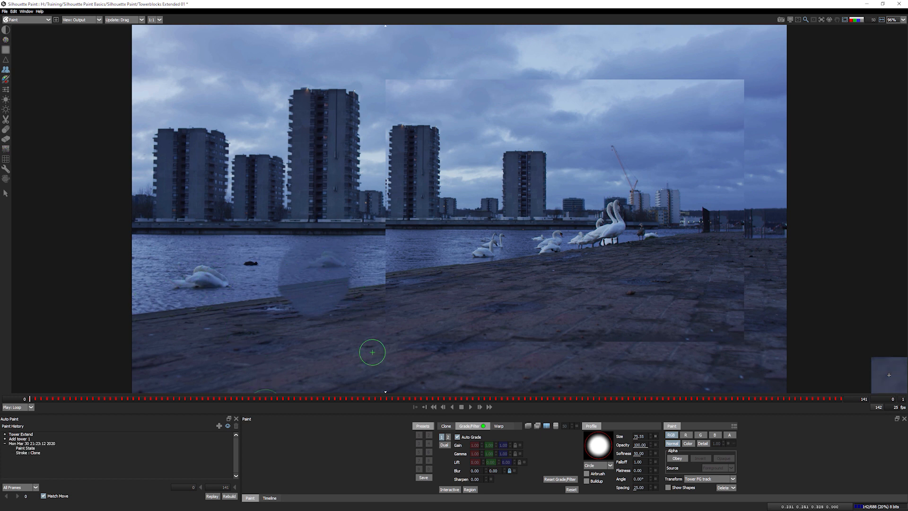
key("ctrl+z")
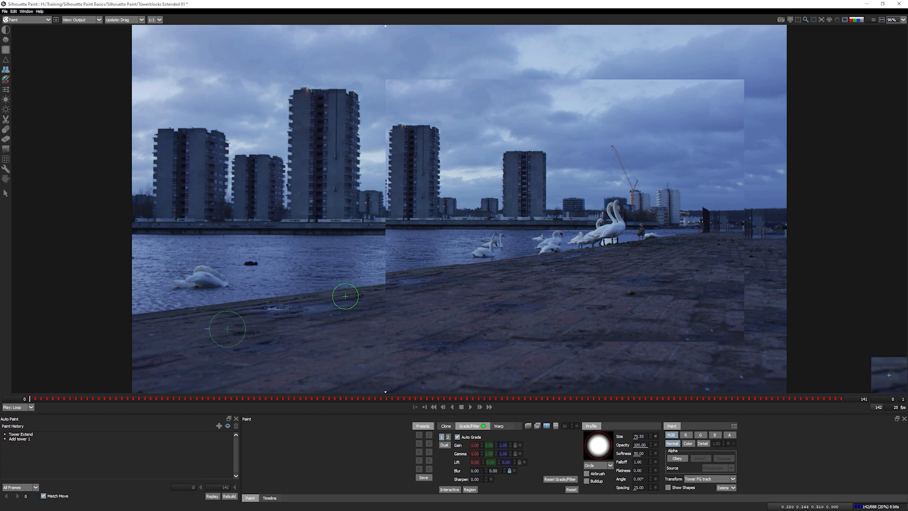
left_click_drag(340, 319, 323, 322)
key("ctrl+z")
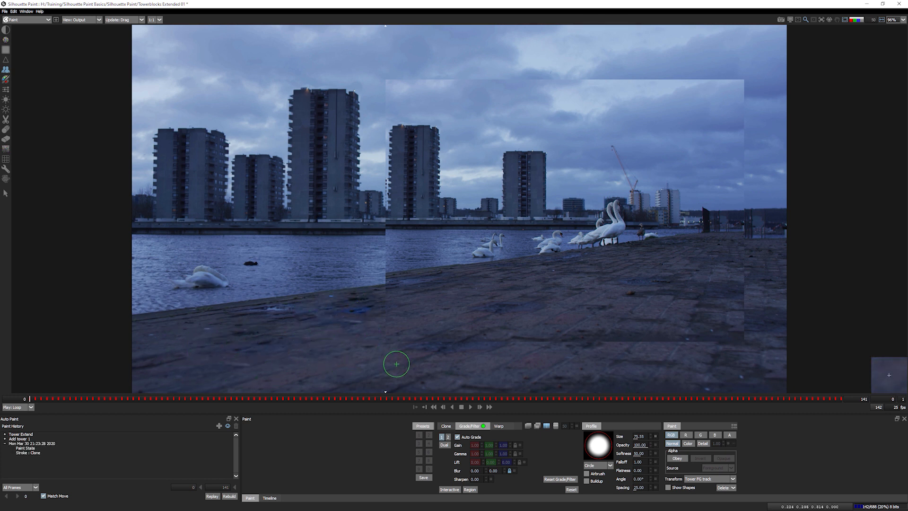
mouse_move(327, 261)
left_mouse_down()
mouse_move(343, 270)
mouse_move(334, 266)
left_mouse_up()
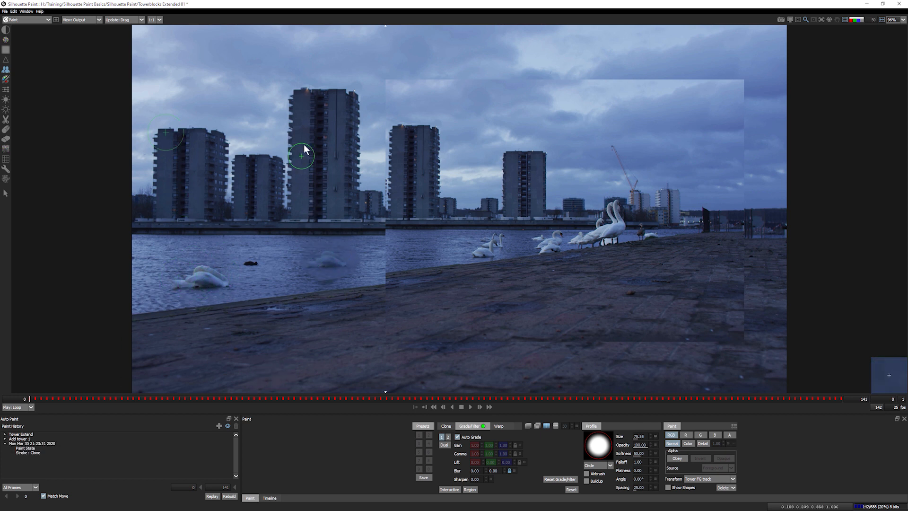
key("ctrl+z")
mouse_move(325, 118)
left_mouse_down()
mouse_move(324, 101)
mouse_move(337, 97)
mouse_move(286, 124)
mouse_move(311, 152)
left_mouse_up()
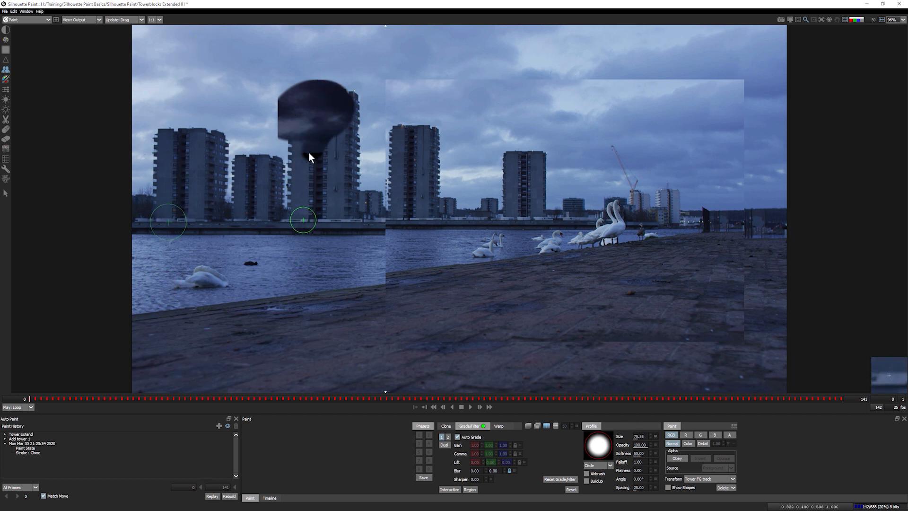
key("ctrl+z")
left_click_drag(357, 91, 346, 93)
key("ctrl+z")
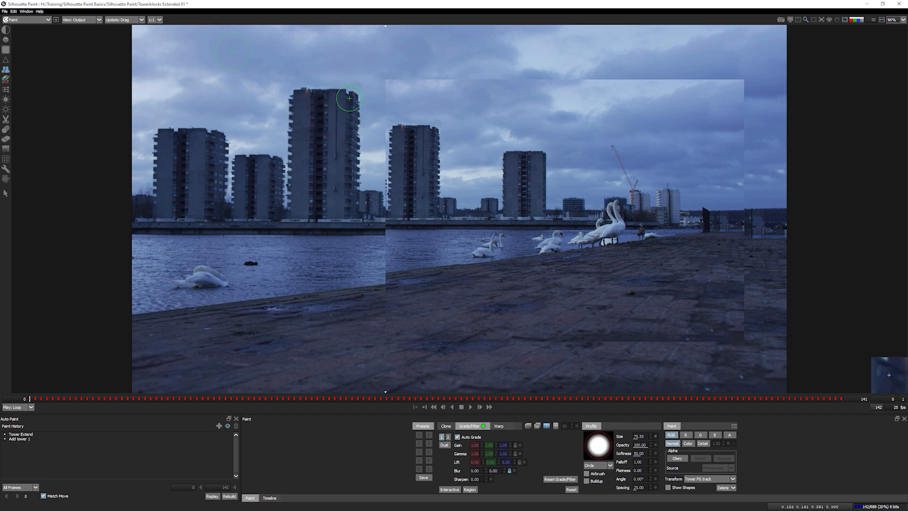
- Try more graded clone strokes over the tall tower and pavement, undoing every one
mouse_move(349, 91)
left_mouse_down()
mouse_move(357, 157)
mouse_move(346, 185)
mouse_move(314, 147)
mouse_move(327, 101)
mouse_move(314, 102)
left_mouse_up()
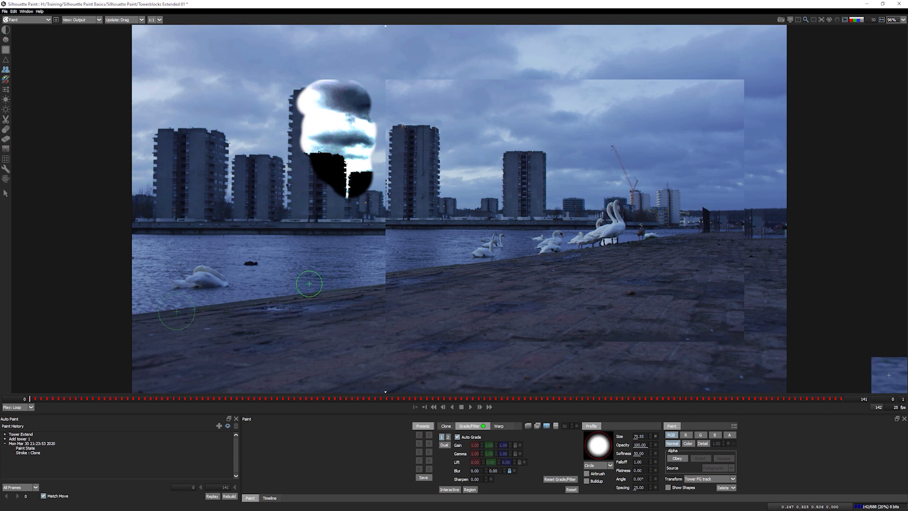
key("ctrl+z")
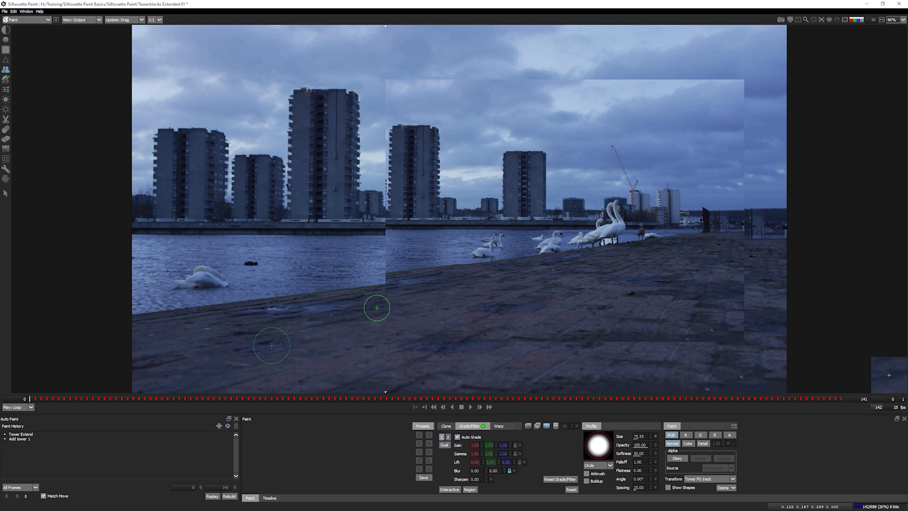
mouse_move(351, 302)
left_mouse_down()
mouse_move(318, 311)
mouse_move(363, 308)
left_mouse_up()
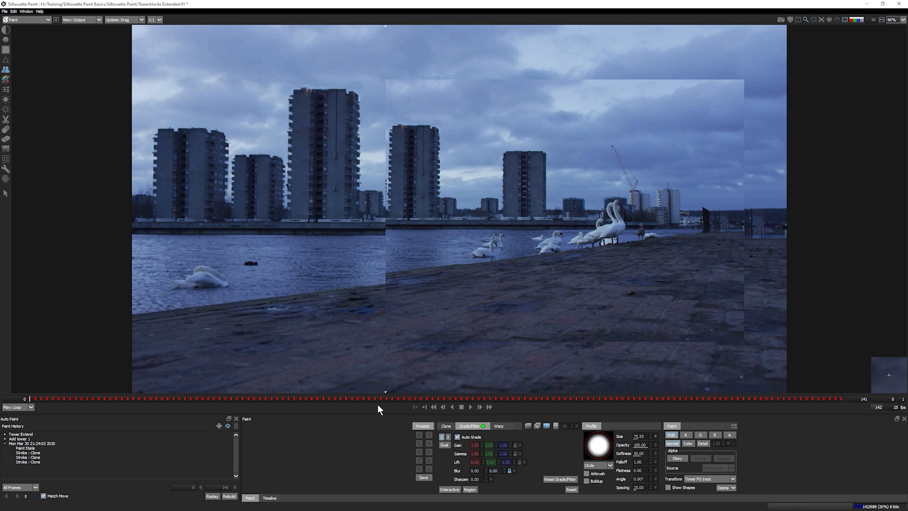
key("ctrl+z")
key("ctrl+z")
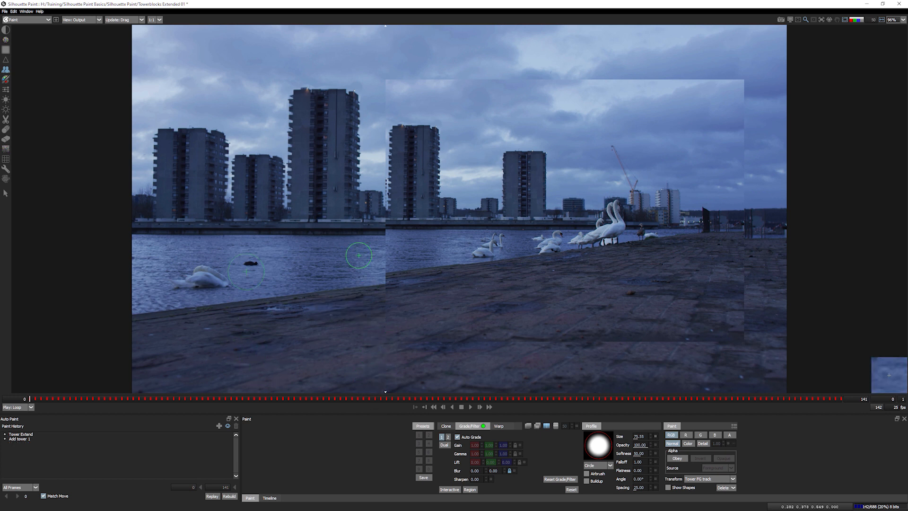
mouse_move(364, 104)
left_mouse_down()
mouse_move(298, 156)
mouse_move(335, 185)
left_mouse_up()
key("ctrl+z")
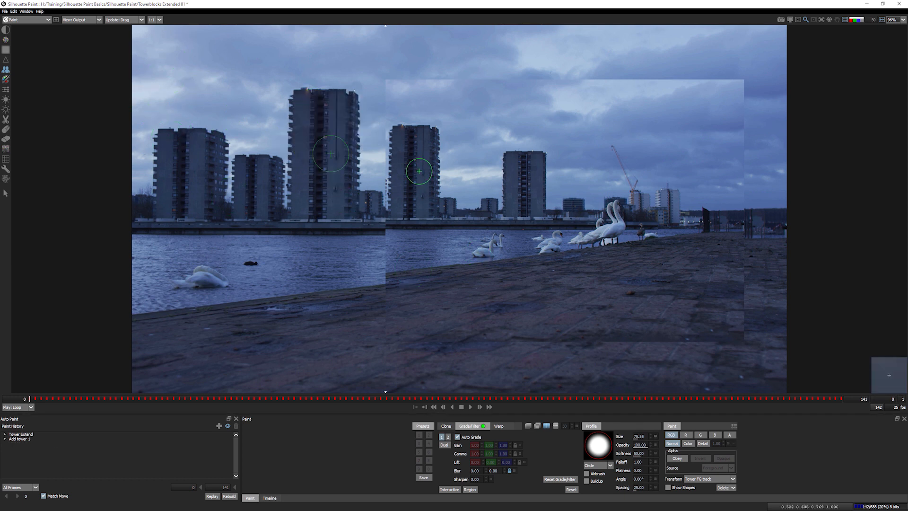
mouse_move(372, 92)
left_mouse_down()
mouse_move(295, 101)
mouse_move(304, 125)
mouse_move(348, 127)
mouse_move(350, 147)
left_mouse_up()
key("ctrl+z")
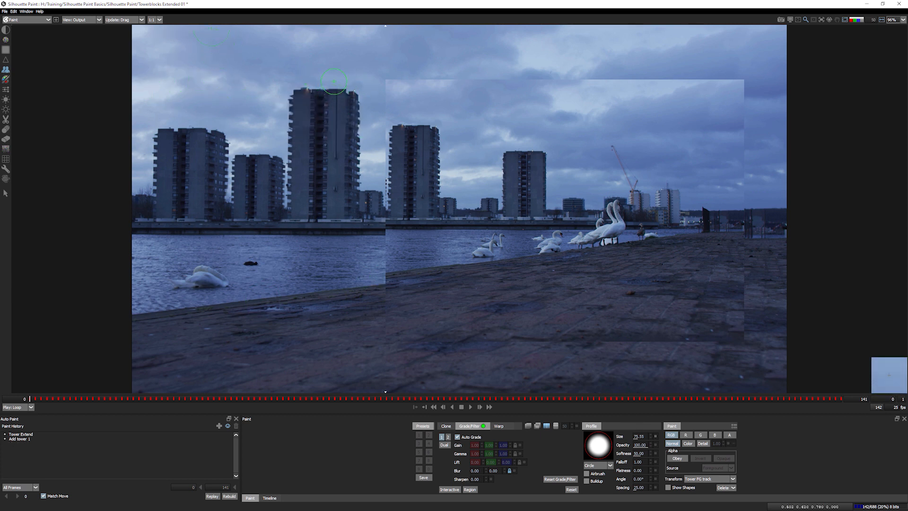
left_click_drag(350, 94, 324, 162)
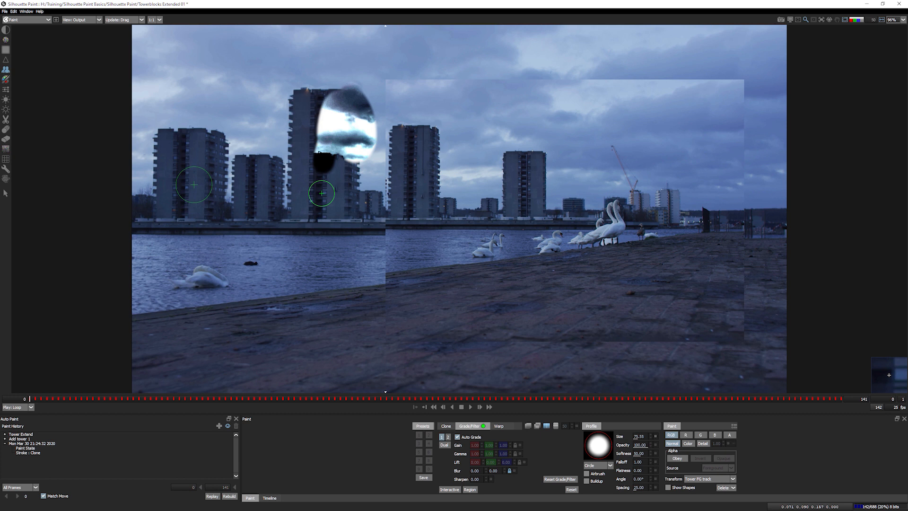
key("ctrl+z")
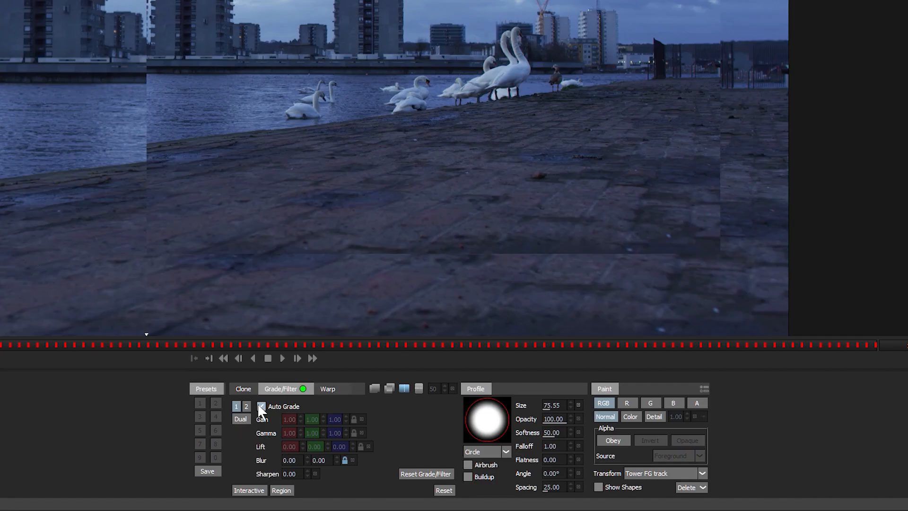
- Switch off Auto Grade and set the clone gamma on all channels to about 0.84
left_click(260, 406)
left_click_drag(310, 434, 303, 435)
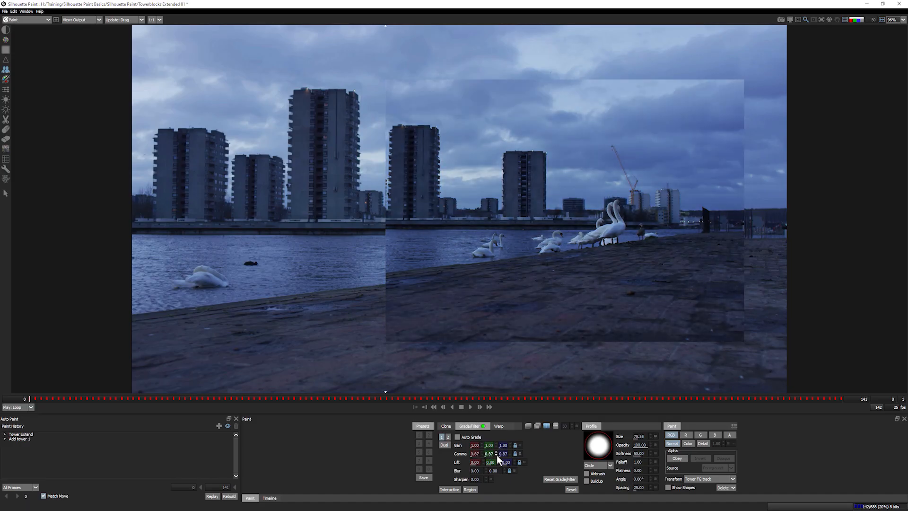
mouse_move(498, 458)
left_mouse_down()
mouse_move(491, 455)
mouse_move(507, 456)
left_mouse_up()
left_click(520, 454)
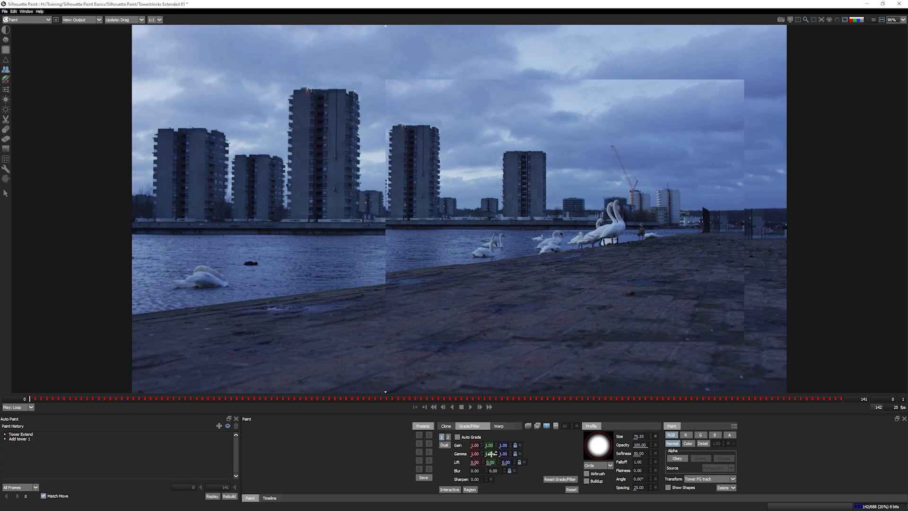
mouse_move(490, 454)
left_mouse_down()
mouse_move(452, 457)
mouse_move(489, 454)
mouse_move(455, 456)
mouse_move(474, 456)
left_mouse_up()
left_click(520, 454)
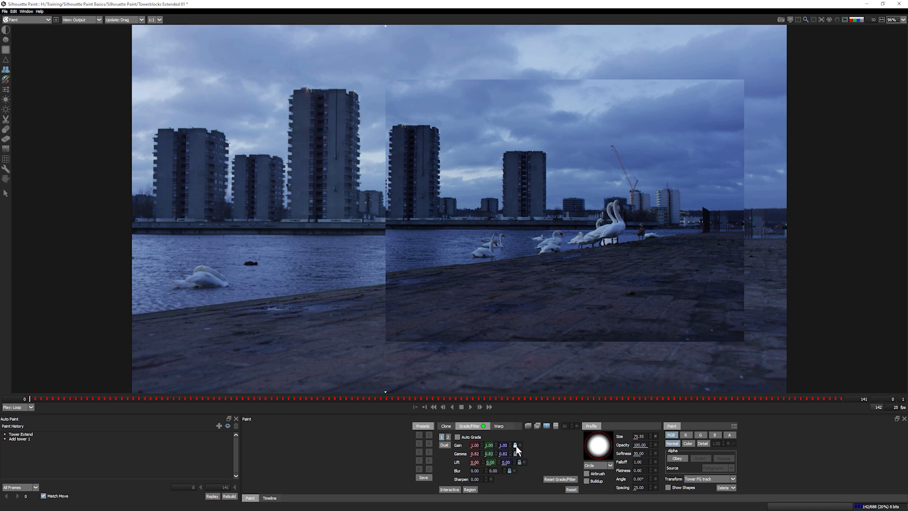
left_click(509, 456)
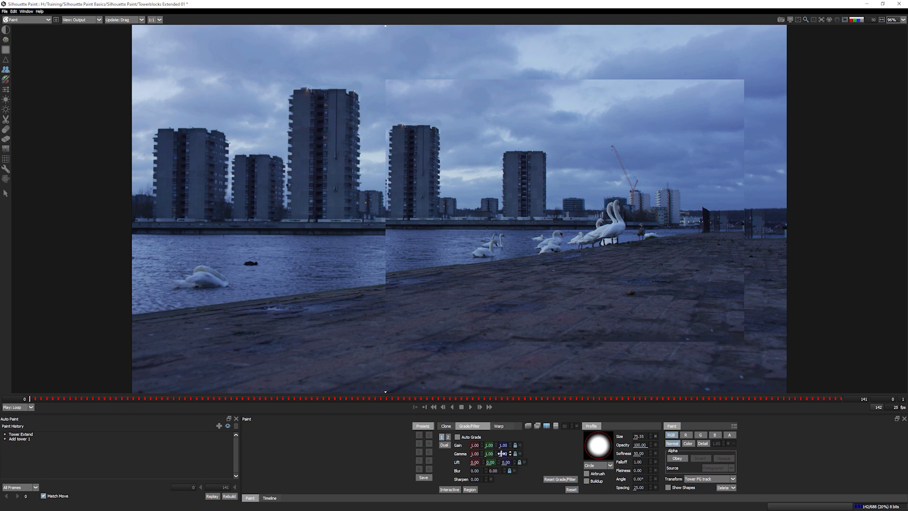
left_click_drag(500, 453, 495, 454)
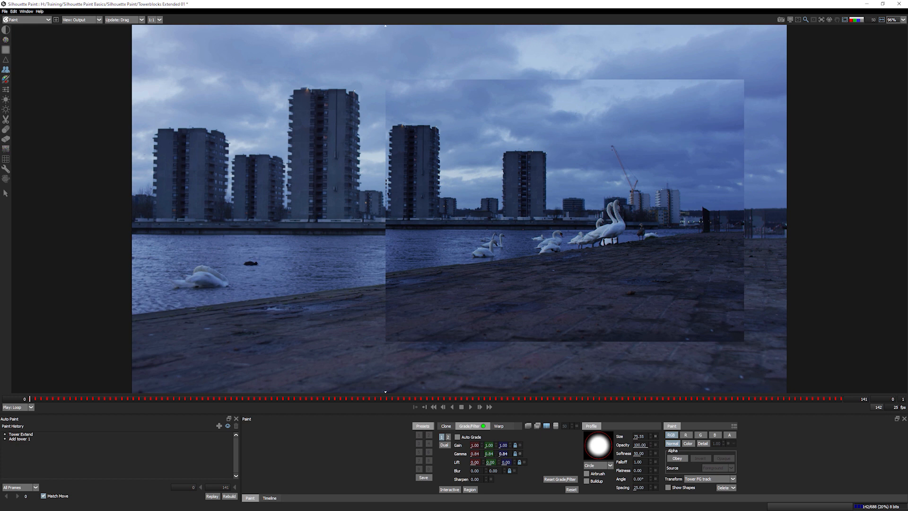
- Experiment with clone blur and sharpen amounts, leaving Sharpen back at 0.00
mouse_move(475, 470)
left_mouse_down()
mouse_move(494, 471)
mouse_move(454, 468)
mouse_move(520, 483)
left_mouse_up()
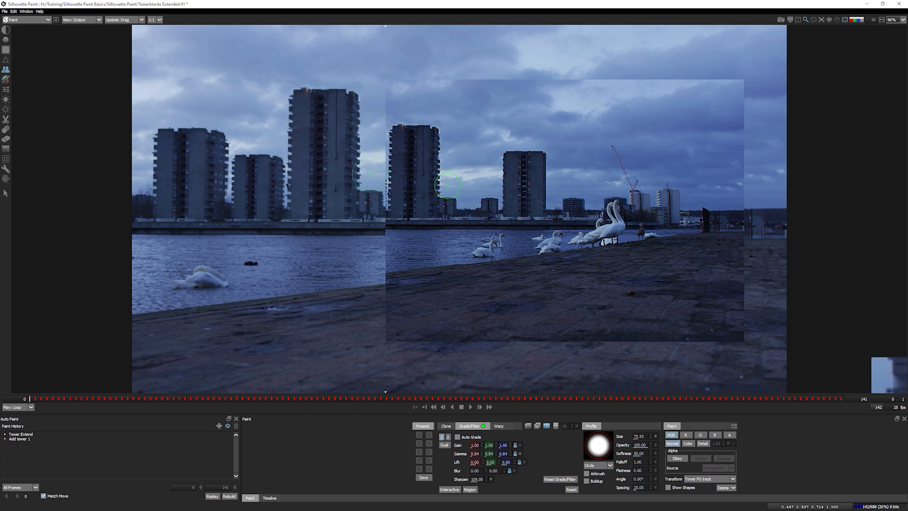
left_click(491, 479)
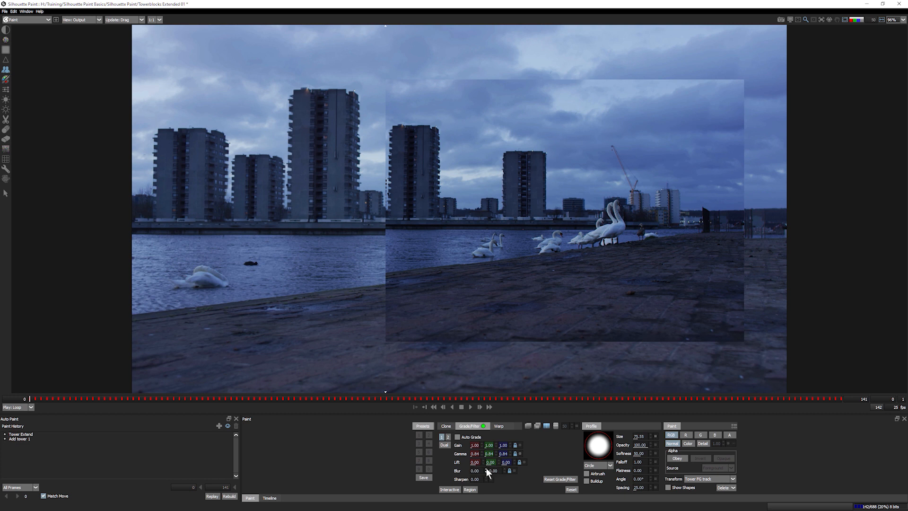
left_click_drag(486, 468, 510, 475)
left_click(480, 481)
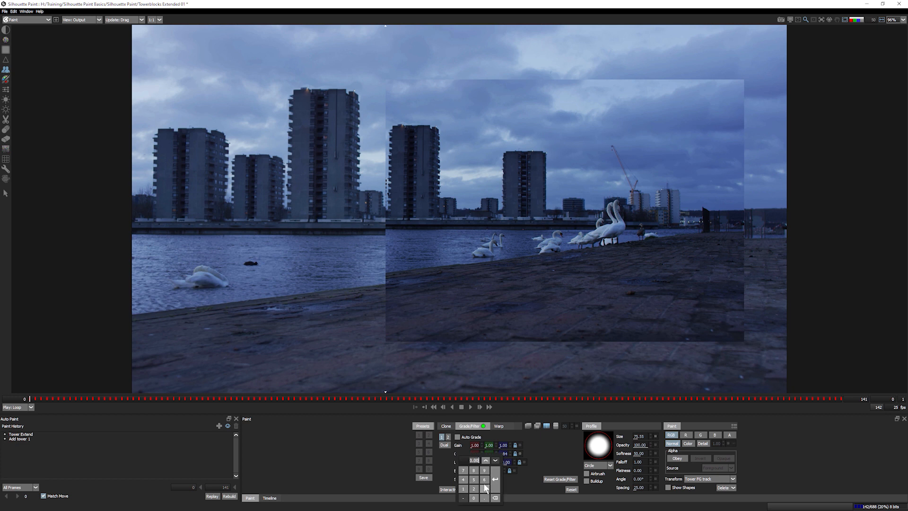
left_click(447, 478)
left_click_drag(485, 480, 612, 487)
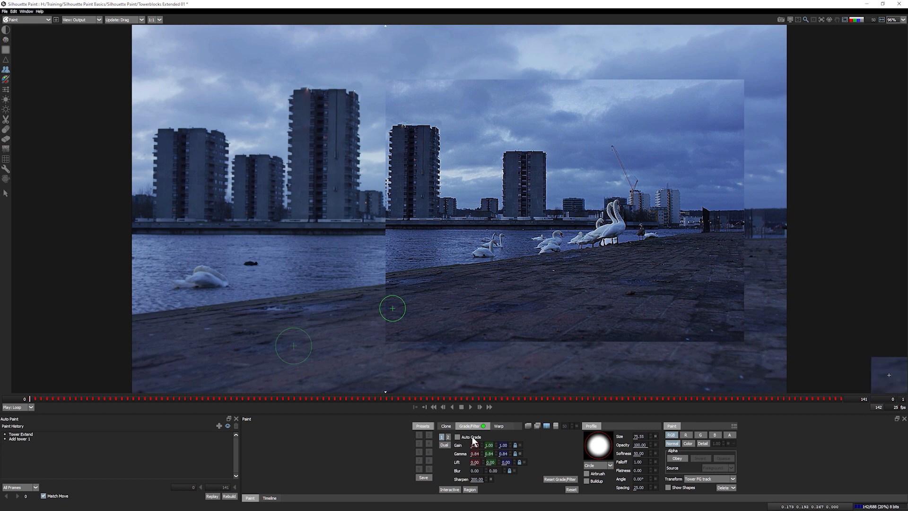
left_click(490, 479)
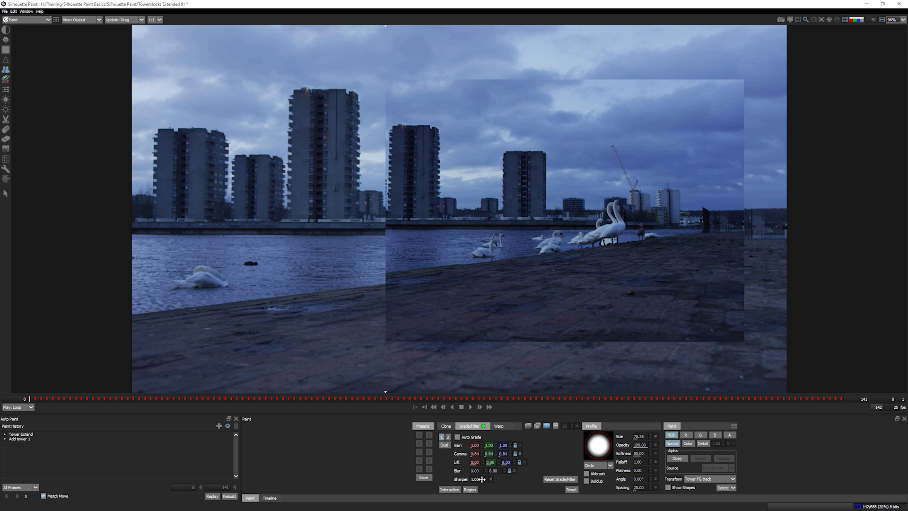
left_click_drag(482, 479, 457, 483)
- Add two warp pins on the cloned towers and drag them left (Pin 1 675.35, 261.90; Pin 2 663.67, 458.97)
left_click(498, 425)
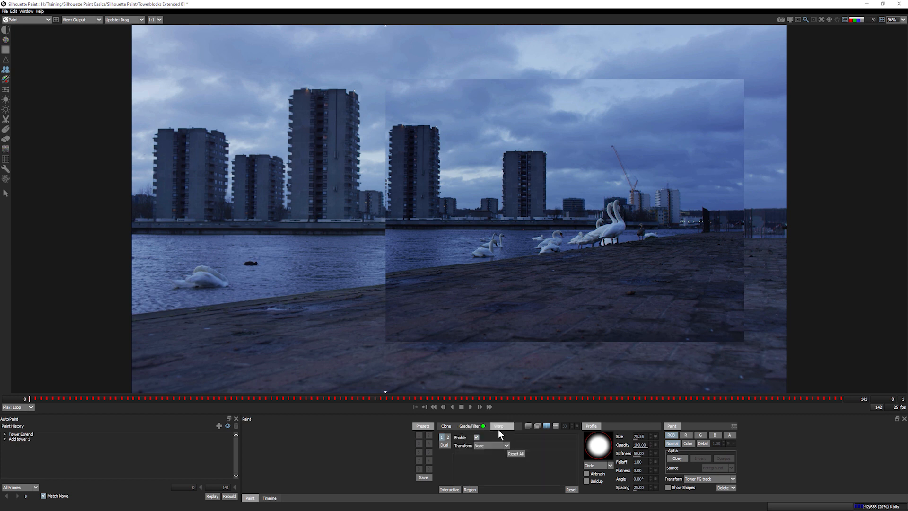
left_click_drag(385, 369, 363, 365)
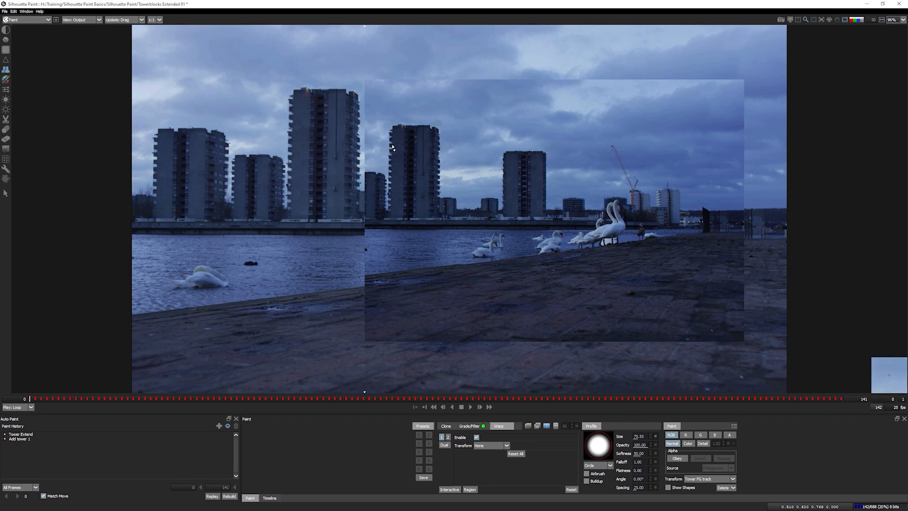
left_click_drag(459, 143, 440, 144)
left_click_drag(460, 191, 440, 191)
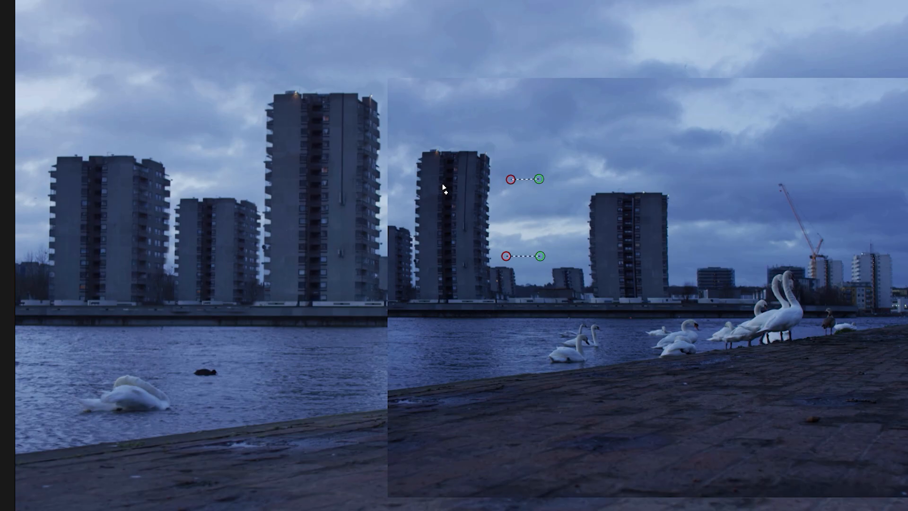
- Anchor the left tower with two warp pins, then pull the upper and lower points left to straighten the middle tower
left_click_drag(398, 146, 418, 146)
left_click_drag(472, 185, 471, 184)
key("ctrl+z")
key("ctrl+z")
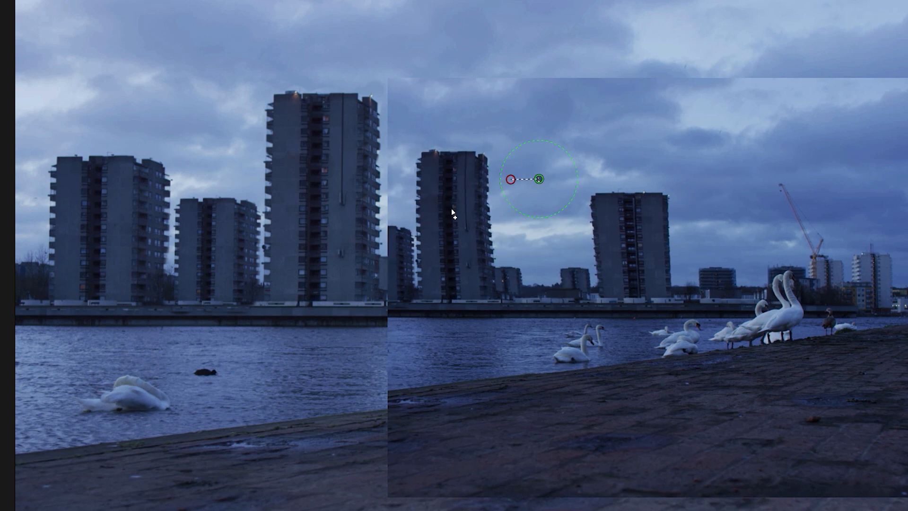
key("ctrl+shift+z")
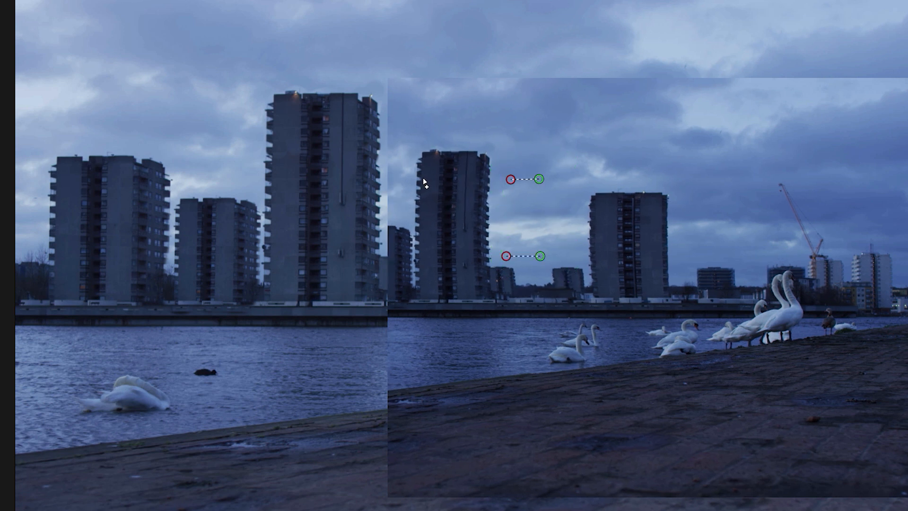
left_click_drag(422, 184, 440, 203)
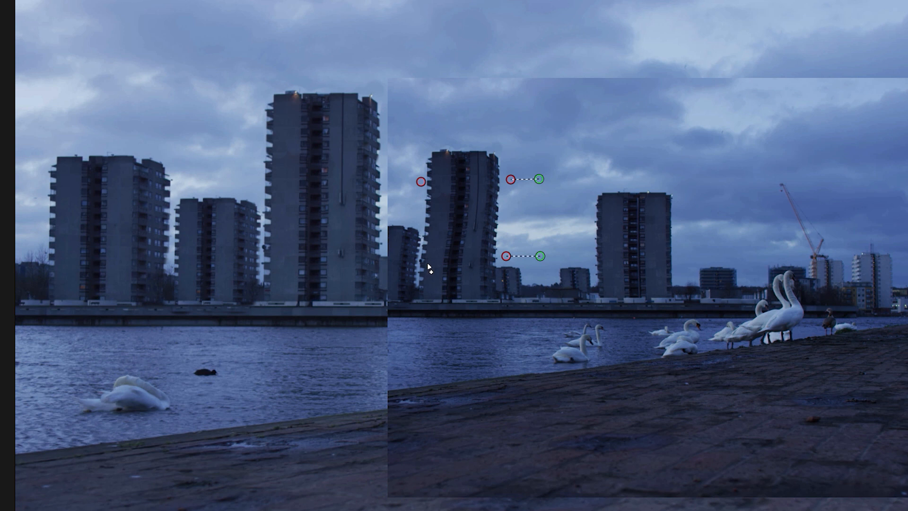
left_click(425, 263)
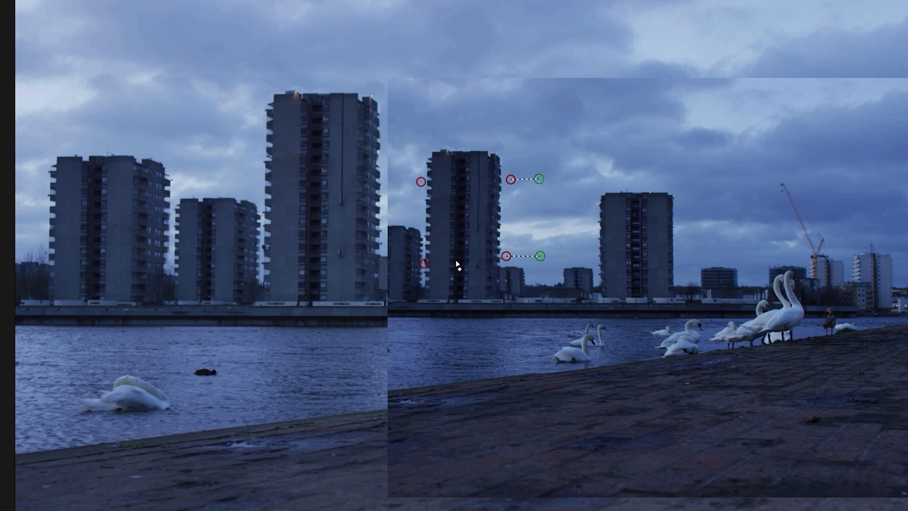
left_click_drag(421, 181, 423, 181)
left_click_drag(510, 179, 467, 181)
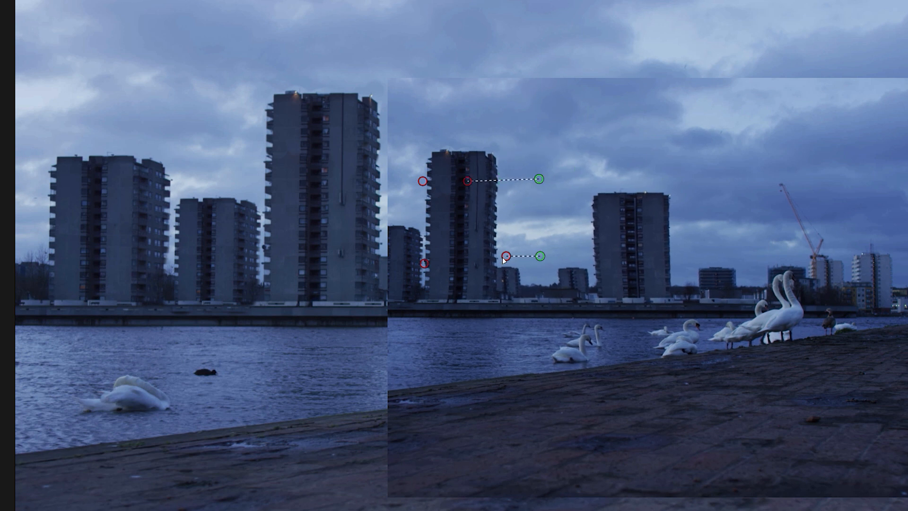
left_click_drag(505, 256, 494, 258)
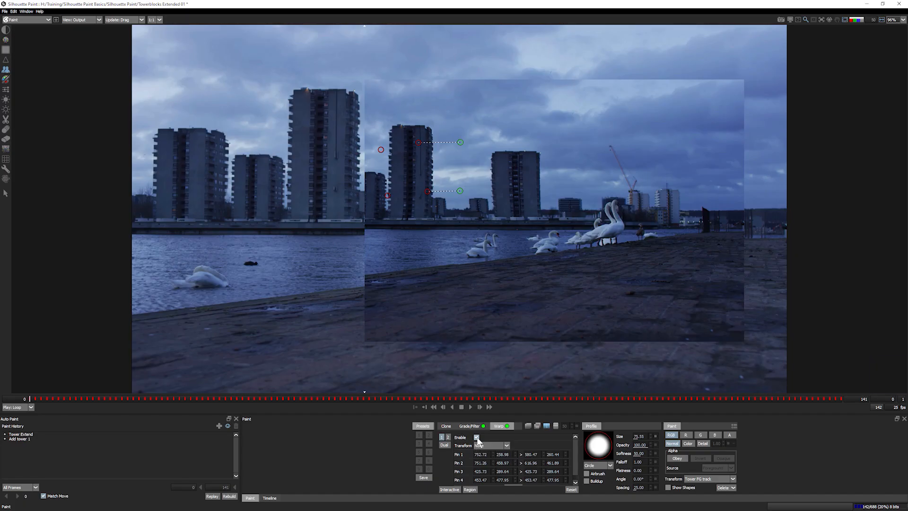
- Toggle Warp Enable to compare, then nudge the upper and lower tower warp pins slightly
left_click(477, 438)
left_click(477, 438)
left_click(477, 438)
left_click(476, 438)
left_click(477, 438)
left_click(477, 438)
left_click(427, 192)
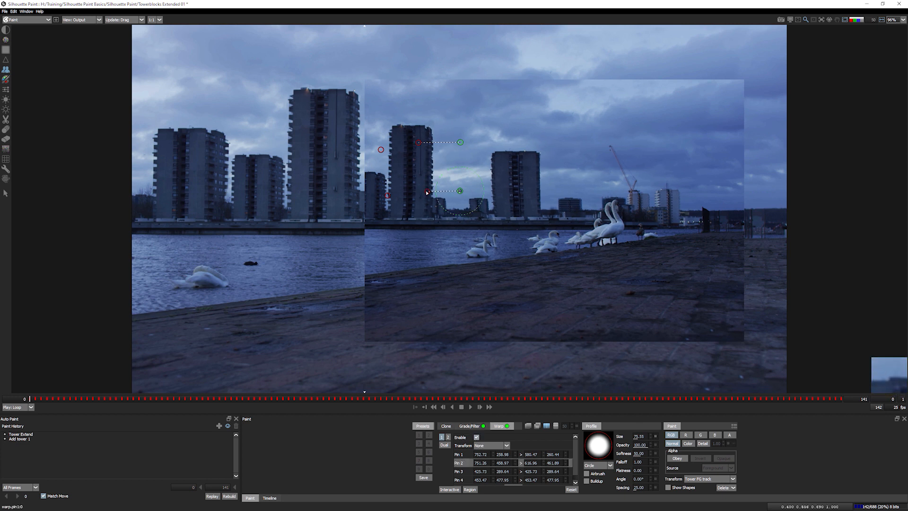
left_click_drag(432, 192, 432, 192)
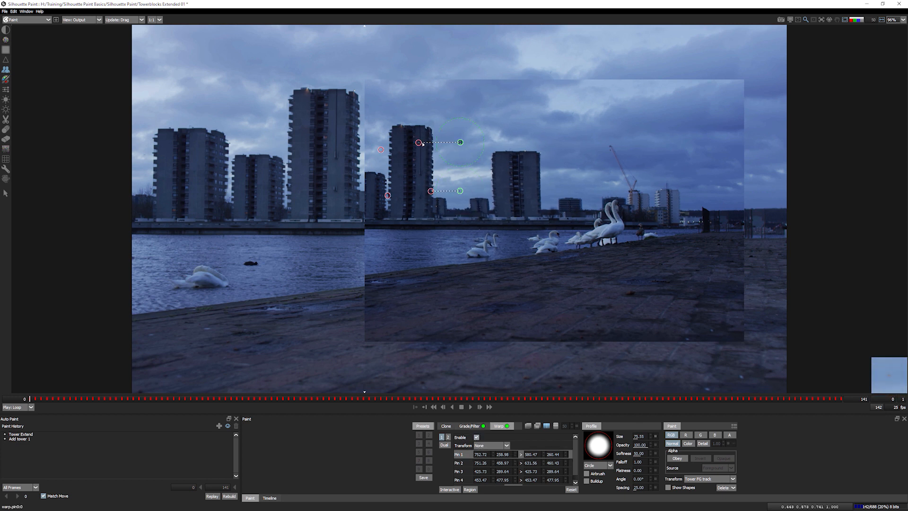
left_click_drag(426, 143, 428, 143)
left_click_drag(459, 191, 462, 197)
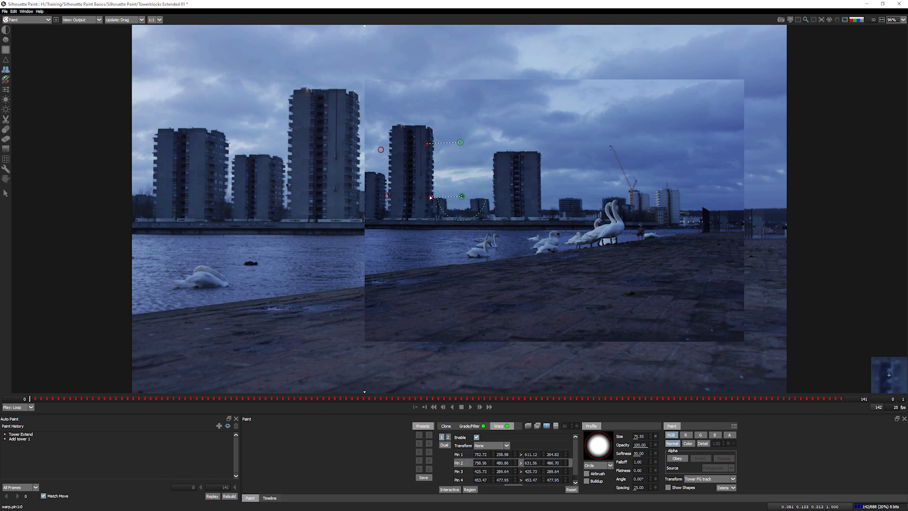
- Check the left anchor pins, keep warp Transform at None, and return to the Clone settings
left_click(381, 149)
left_click(387, 194)
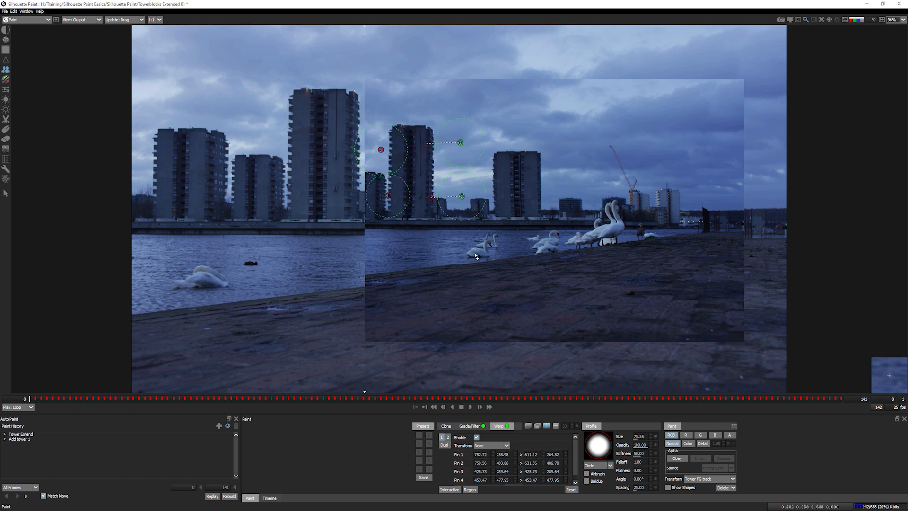
scroll(461, 479, "down", 1)
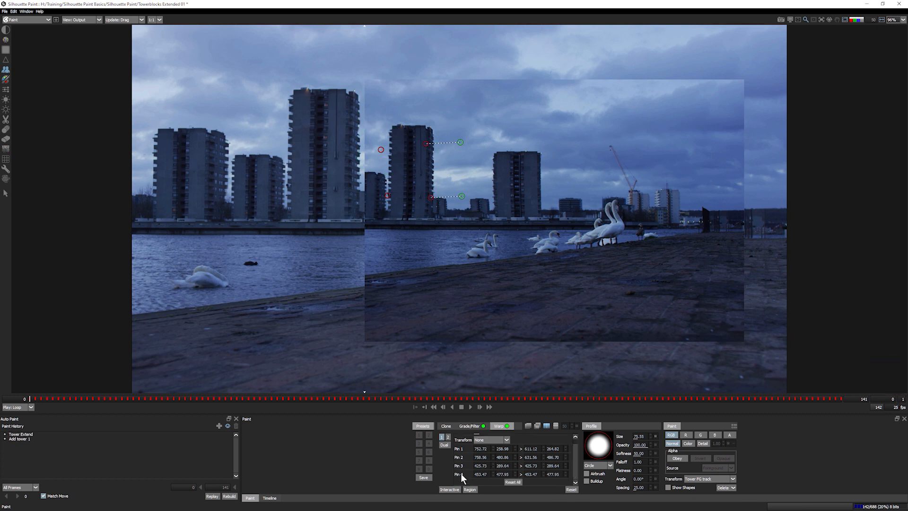
right_click(381, 150)
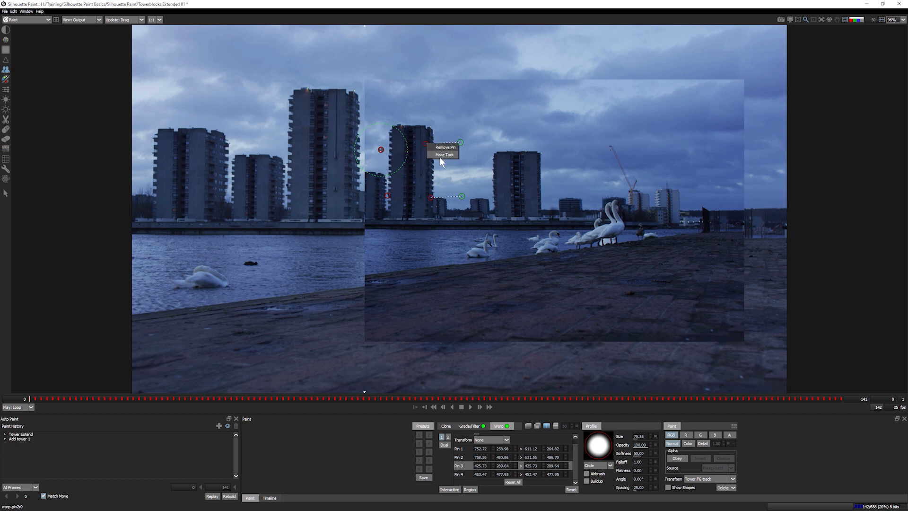
left_click(459, 447)
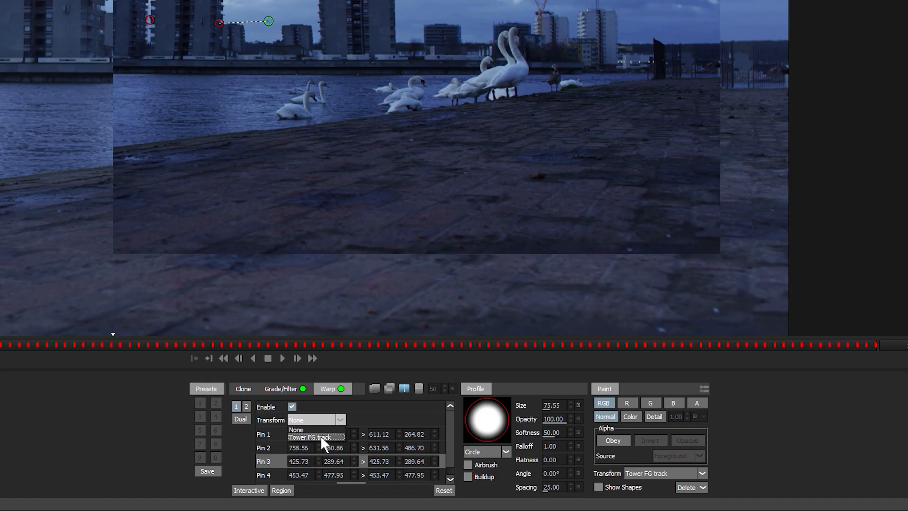
left_click(369, 415)
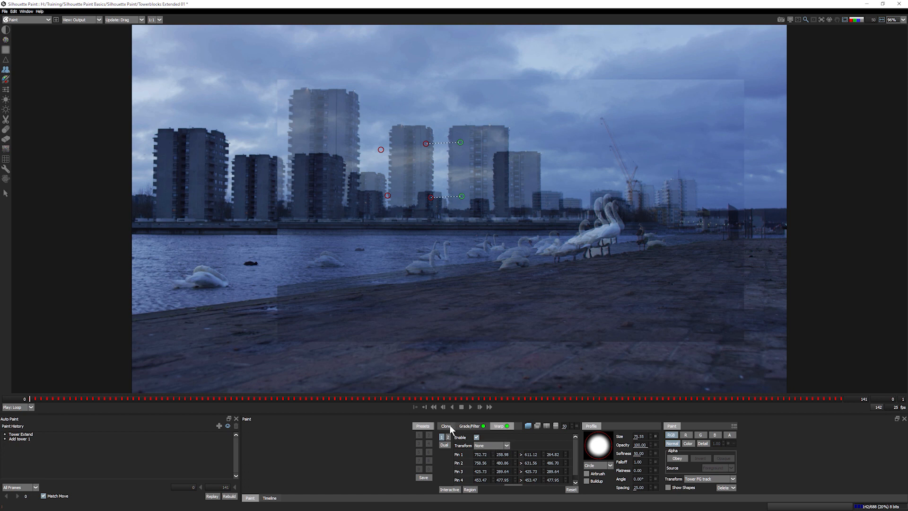
left_click(450, 427)
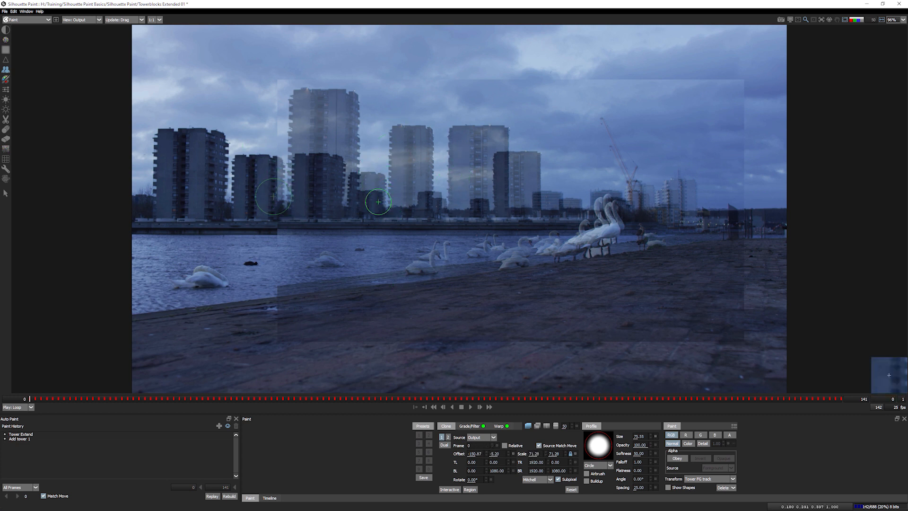
- Hide the clone overlay and brush the warped tower from the waterline up into the skyline gap
left_click(528, 425)
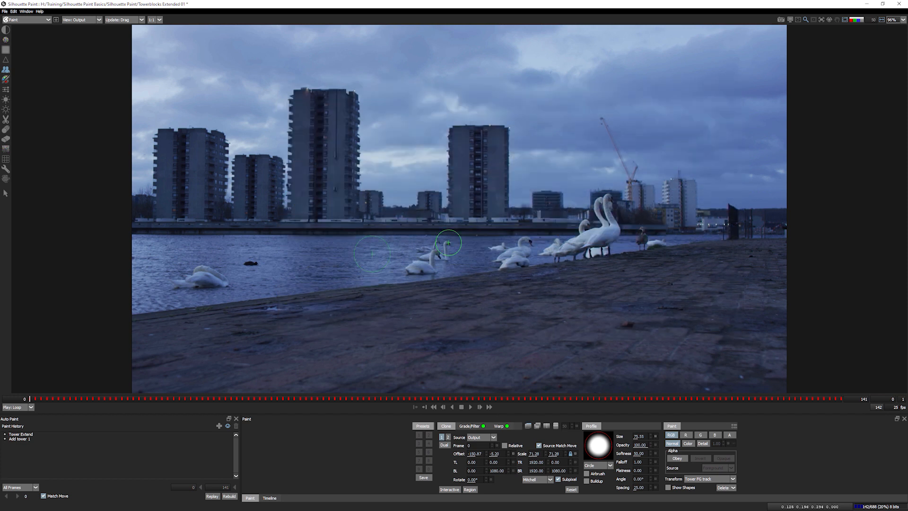
mouse_move(390, 215)
left_mouse_down()
mouse_move(401, 135)
mouse_move(423, 132)
mouse_move(420, 197)
mouse_move(410, 148)
mouse_move(421, 212)
mouse_move(401, 212)
mouse_move(397, 163)
left_mouse_up()
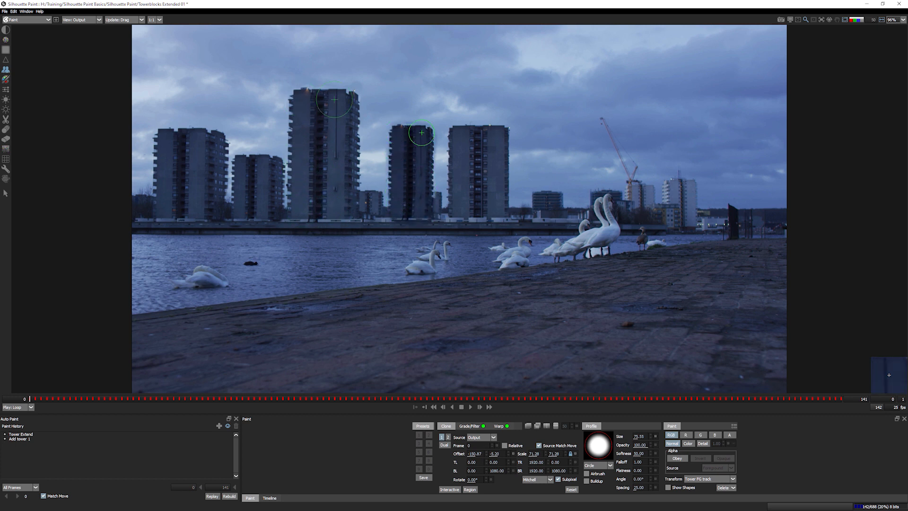
left_click_drag(421, 133, 423, 135)
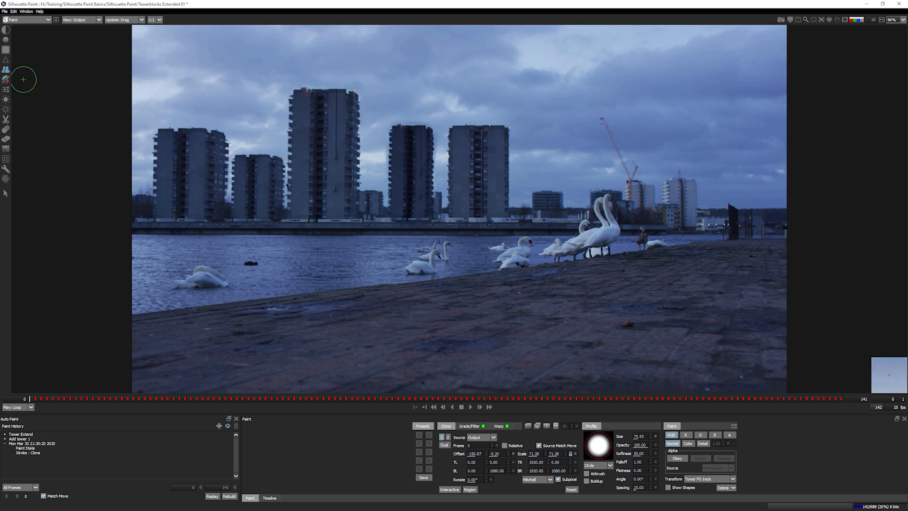
- With the Eraser at about size 28, erase stray paint around, left and right of the new tower
left_click(9, 138)
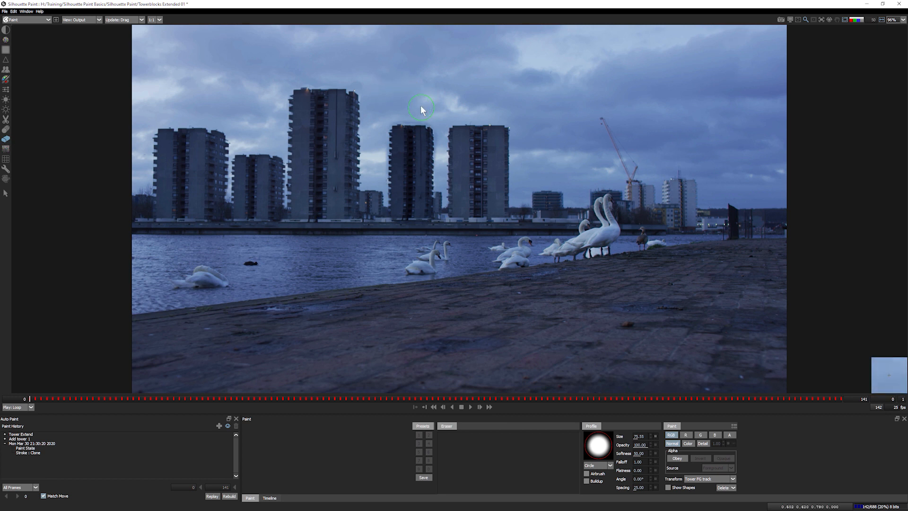
left_click_drag(421, 106, 411, 109, "ctrl")
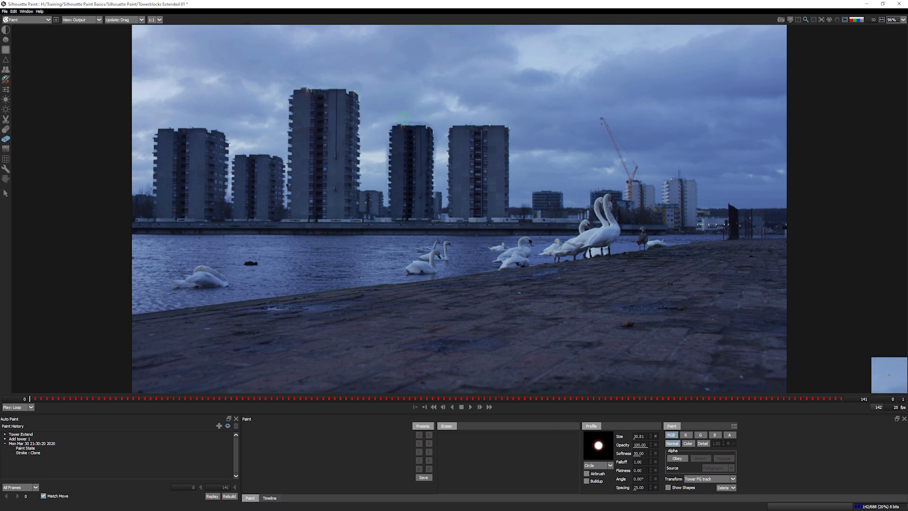
left_click_drag(434, 121, 382, 198)
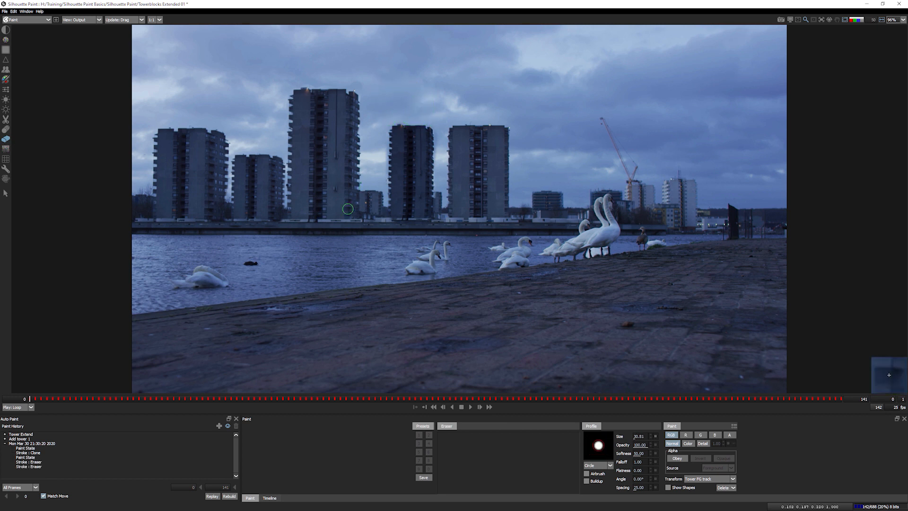
left_click_drag(383, 132, 382, 197)
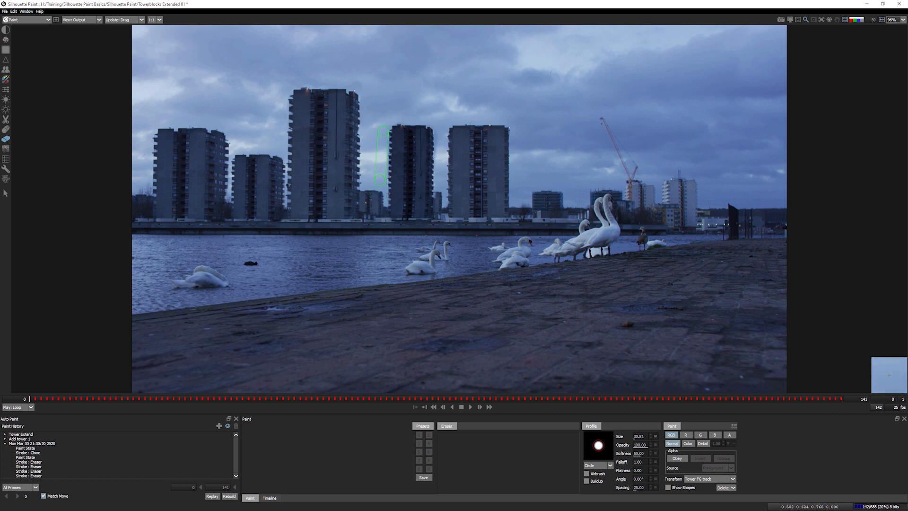
left_click_drag(439, 134, 440, 196)
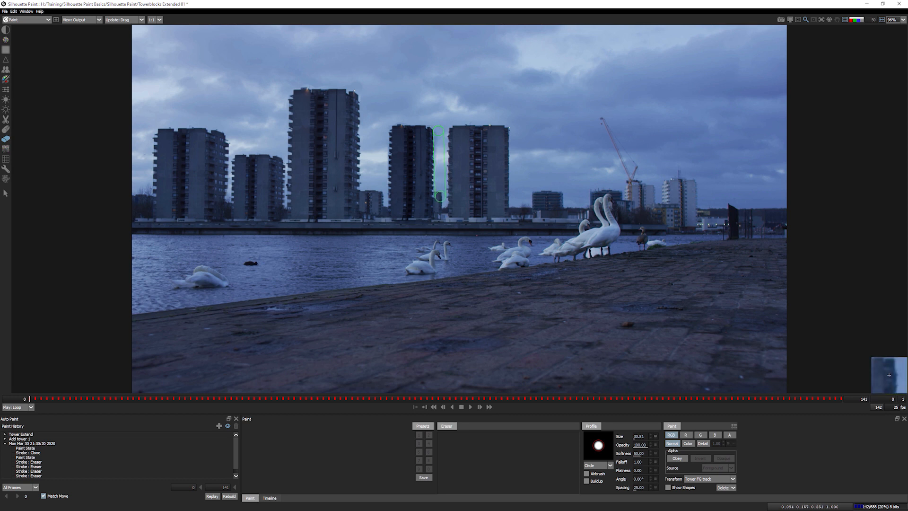
- Flip between the original footage and the painted output to compare the new tower
key("1")
key("3")
key("1")
key("3")
key("1")
key("3")
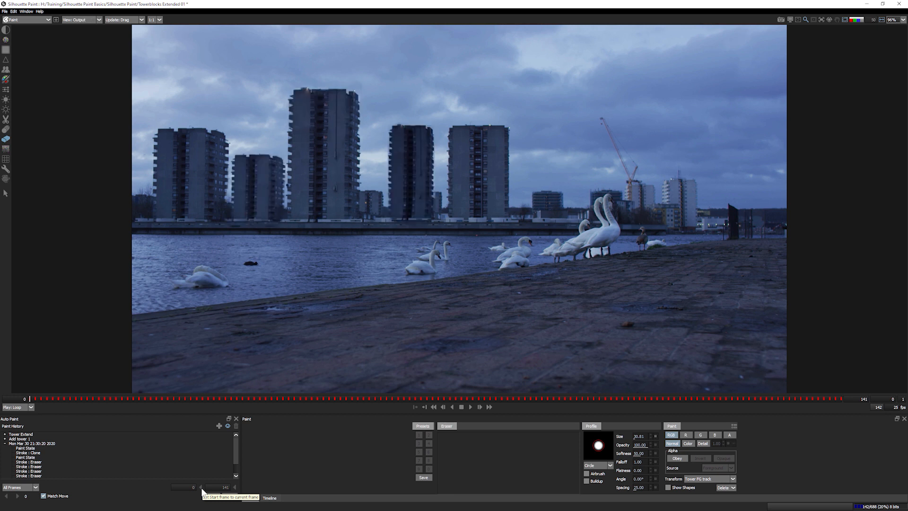
- Name the stroke group 'Add tower 2', replay it across all frames, and stop playback
left_click(37, 443)
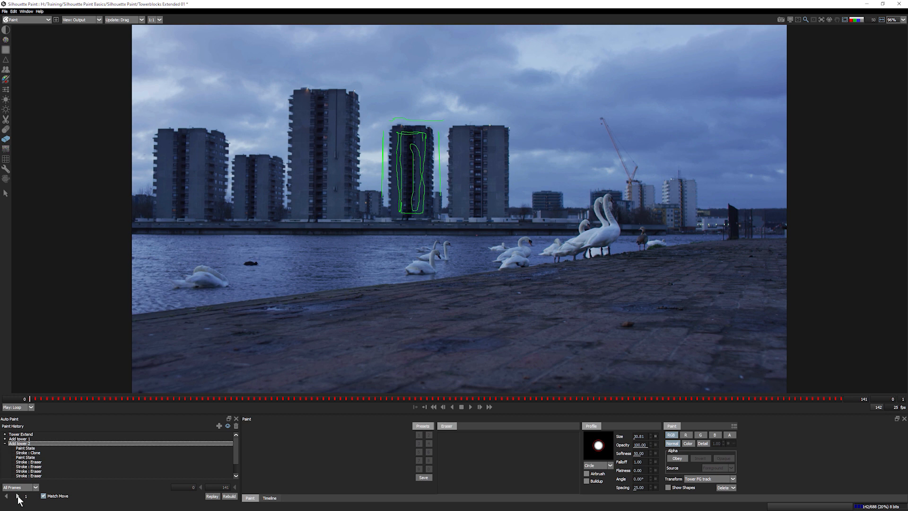
left_click(18, 497)
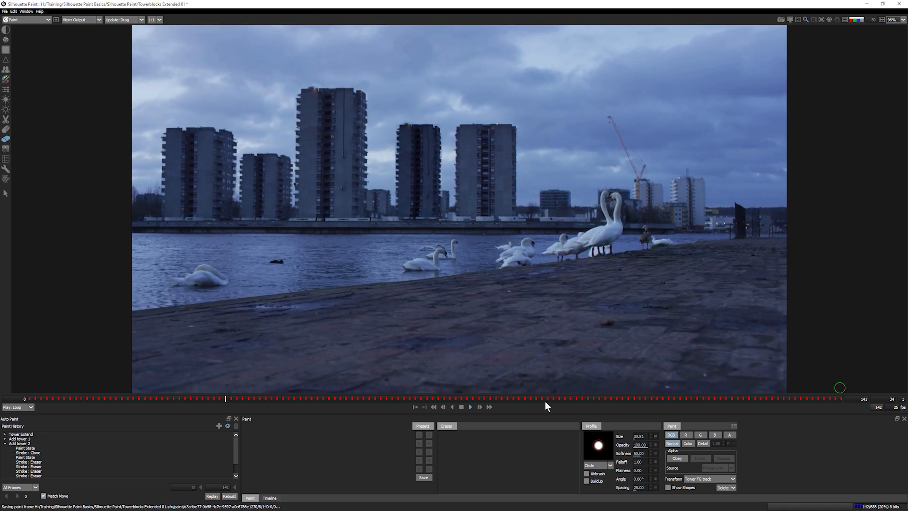
left_click(462, 407)
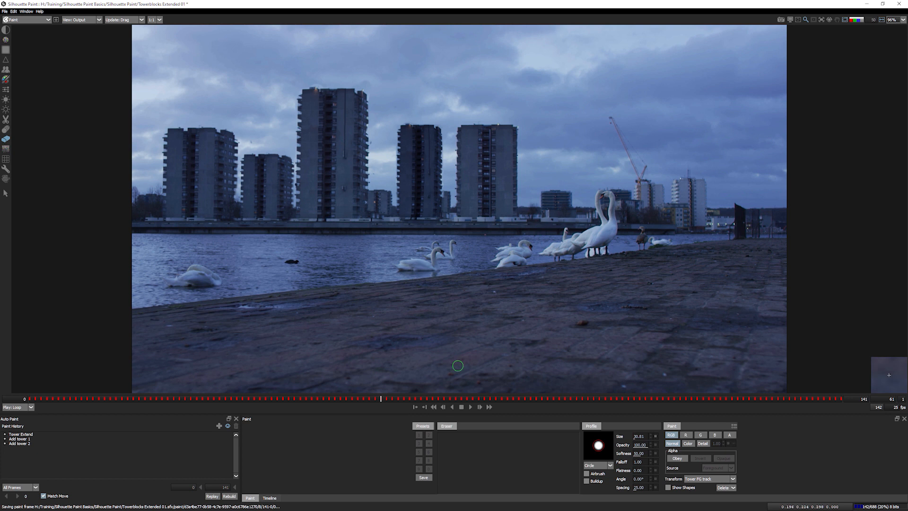
left_click(5, 11)
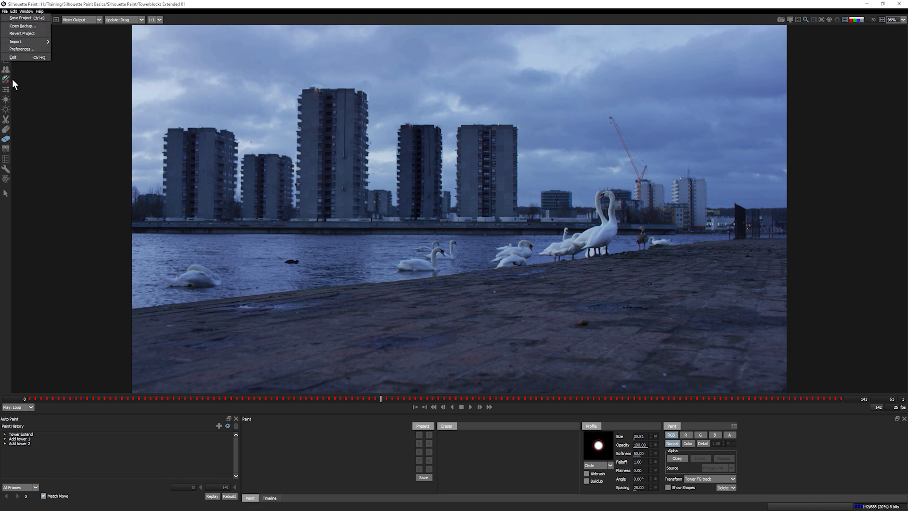
- Back in After Effects, compare 00 Tower Extend fin's blue original with its sunset version, then open 00 Clean up sunrise 2
left_click(23, 57)
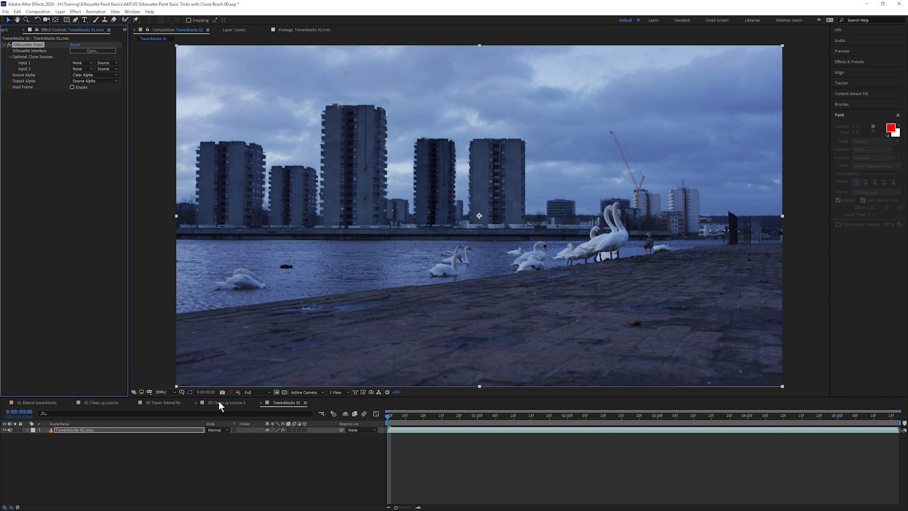
left_click(160, 403)
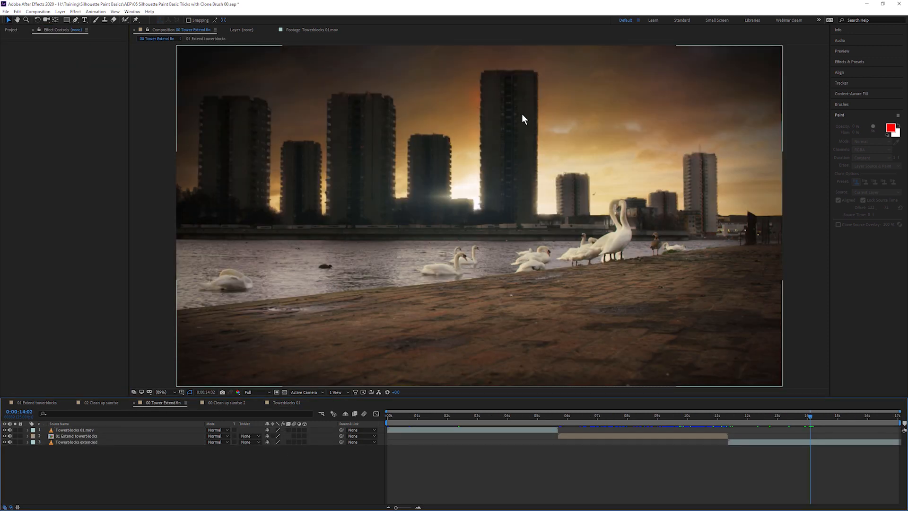
left_click_drag(784, 416, 487, 417)
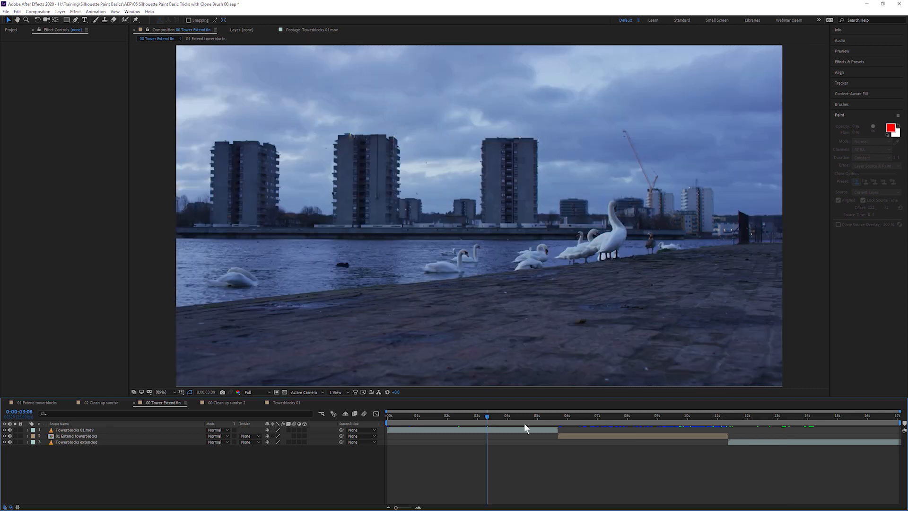
left_click(787, 418)
left_click(464, 417)
left_click(781, 417)
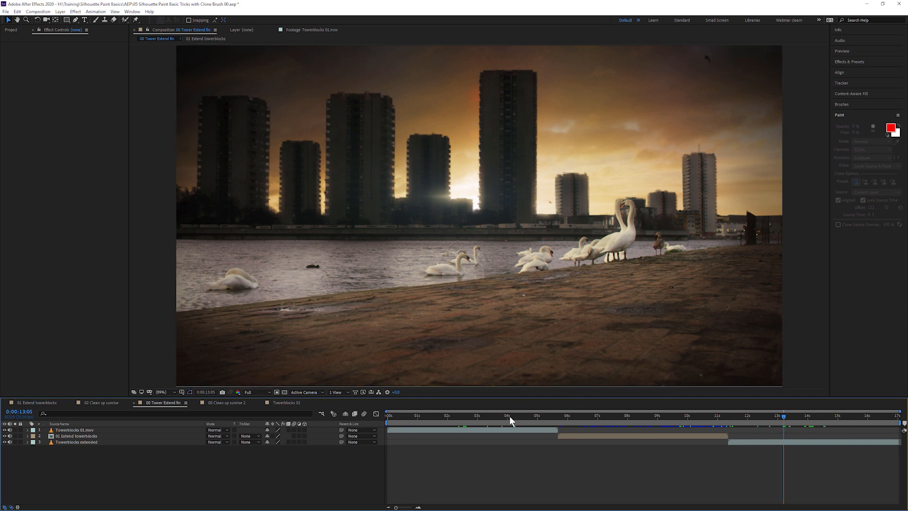
left_click(511, 418)
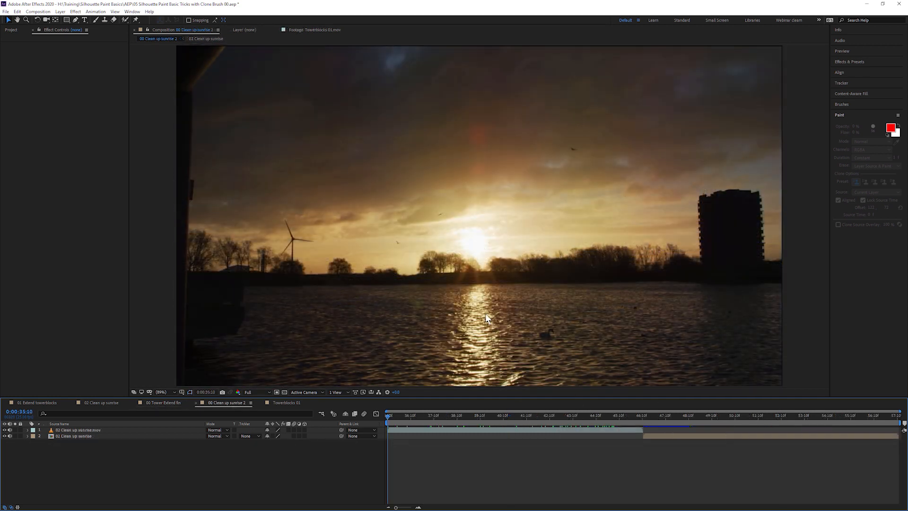
- Preview the cleaned sunrise composition, stopping around 46:14 and returning to 43:08
key("space")
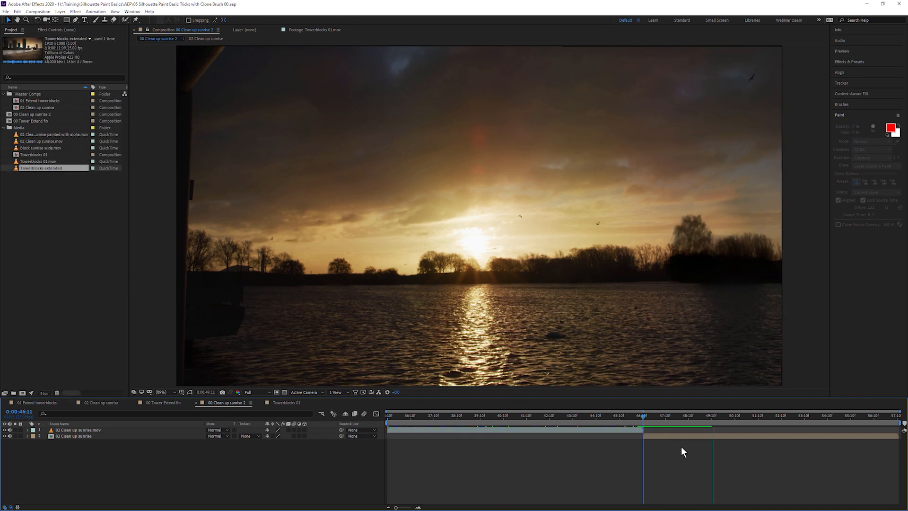
left_click(645, 418)
key("space")
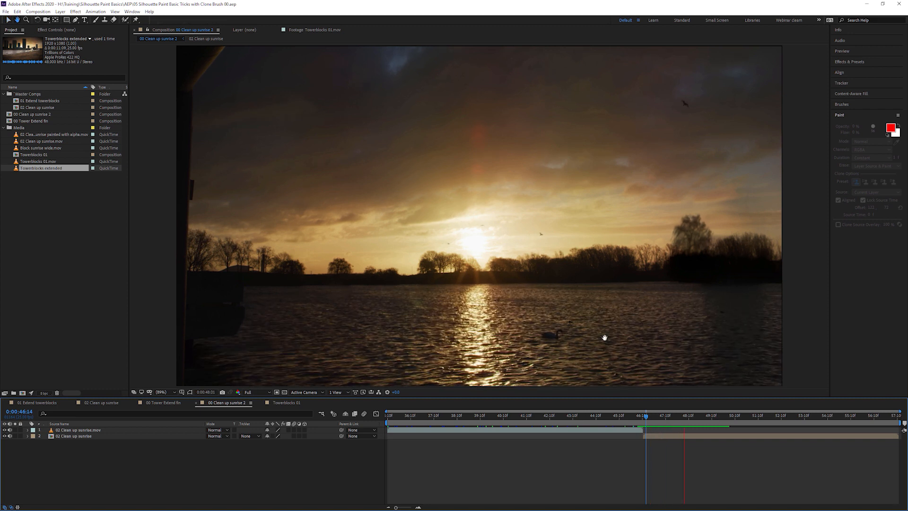
left_click_drag(598, 418, 651, 422)
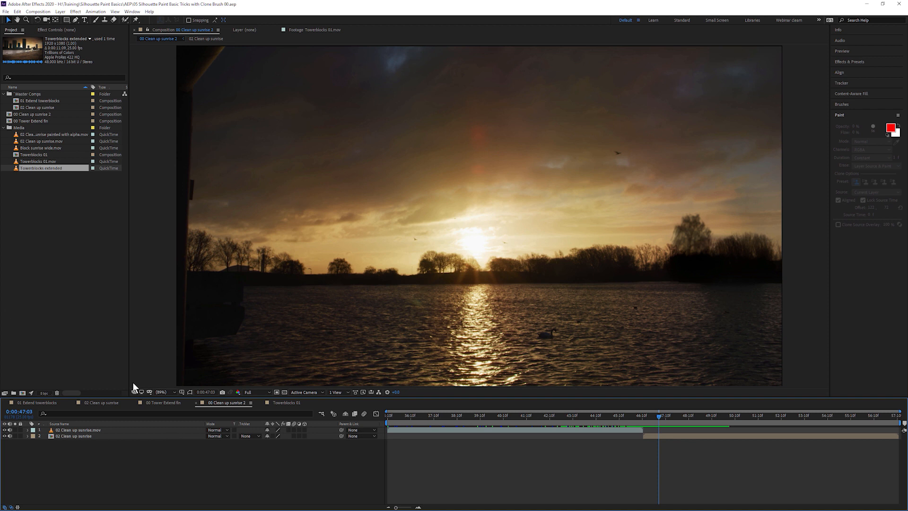
- Open layer 4, the original sunrise footage in 02 Clean up sunrise, in Silhouette Paint
left_click(102, 403)
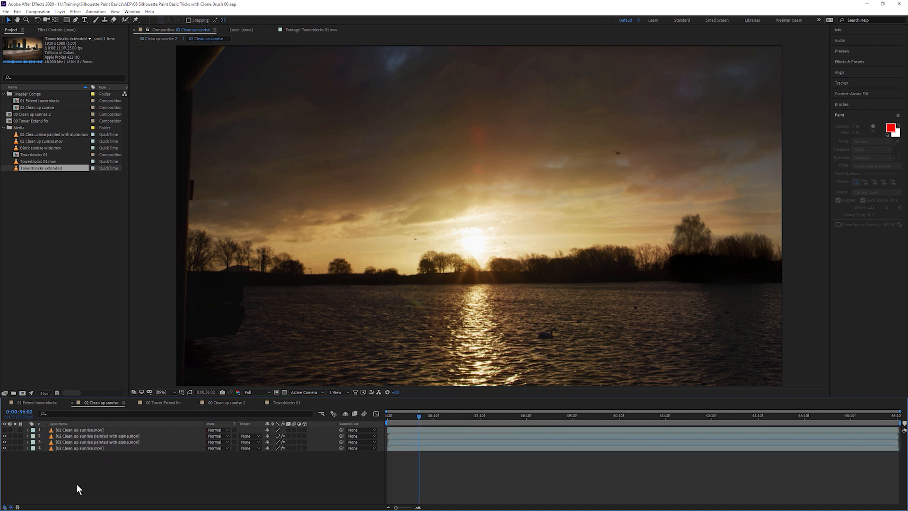
left_click(79, 447)
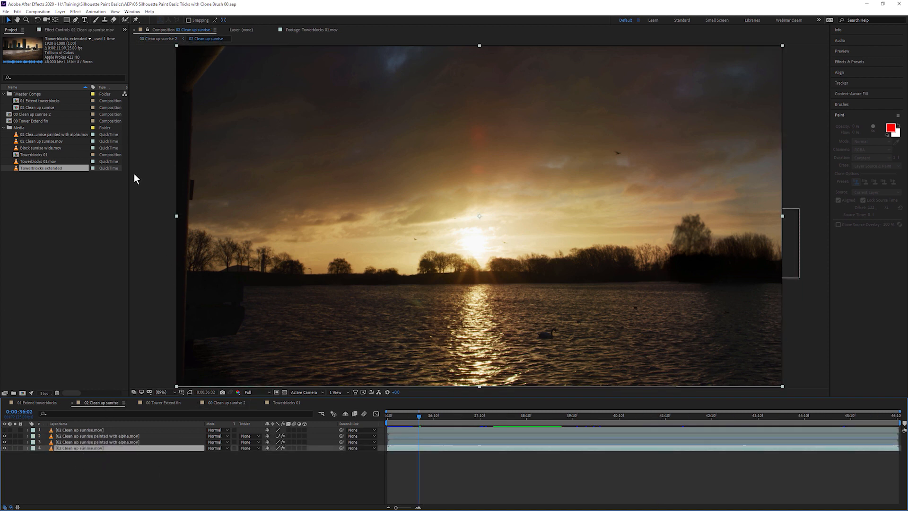
left_click(76, 30)
left_click(89, 50)
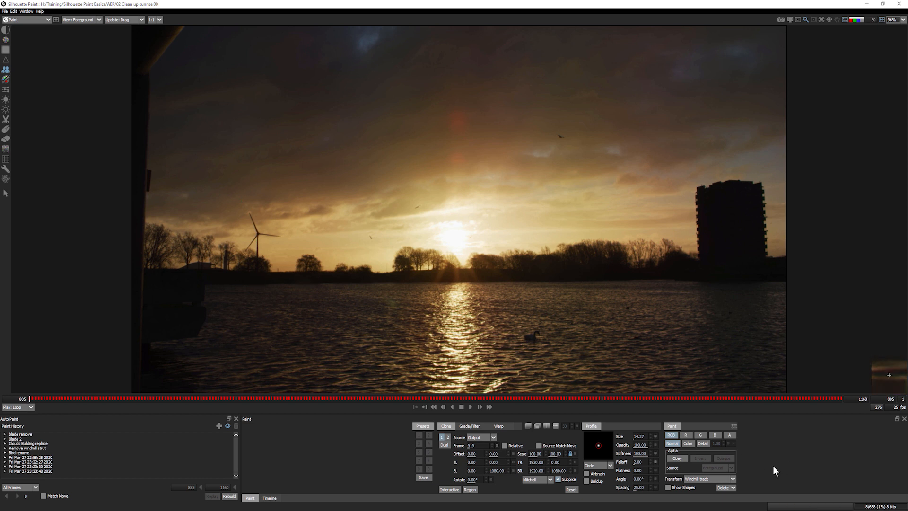
- Delete all paint on the current frame 885 and confirm
left_click(731, 485)
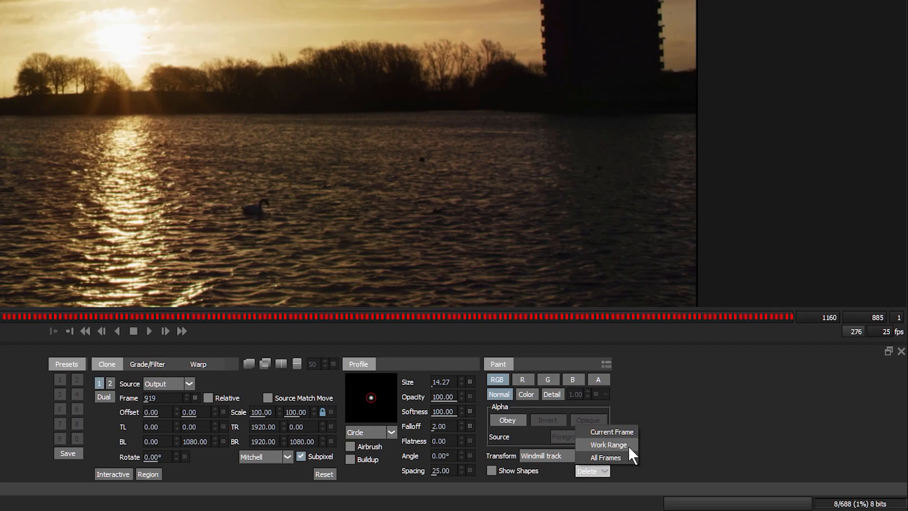
left_click(626, 434)
left_click(445, 271)
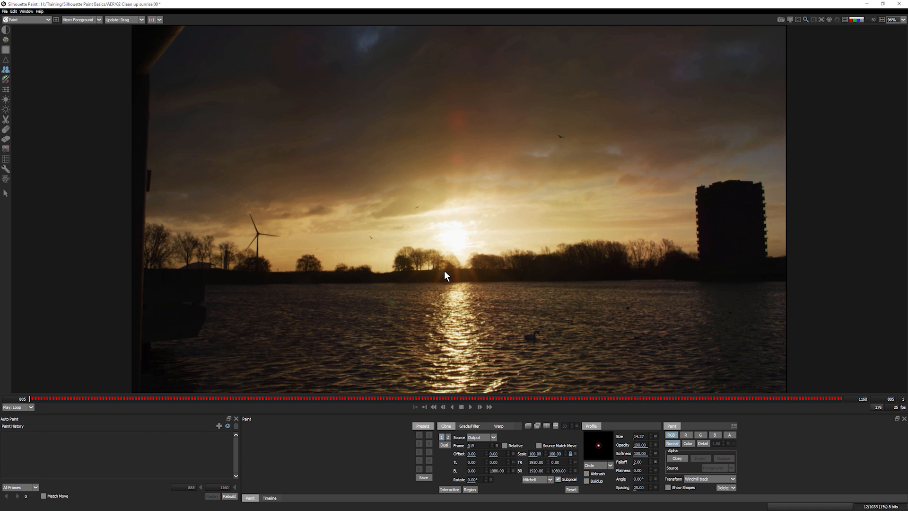
- Switch to the Output view and zoom in close on the tower
key("2")
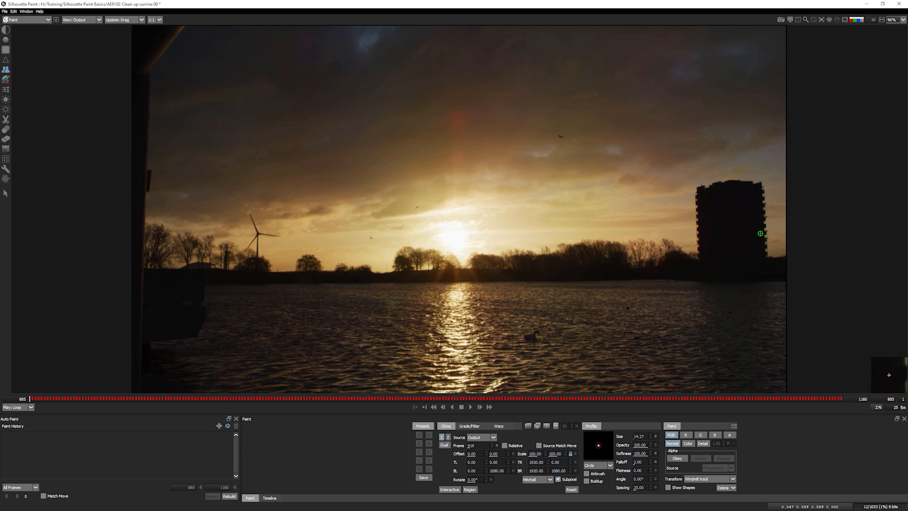
scroll(761, 233, "up", 2)
left_click_drag(631, 250, 436, 349)
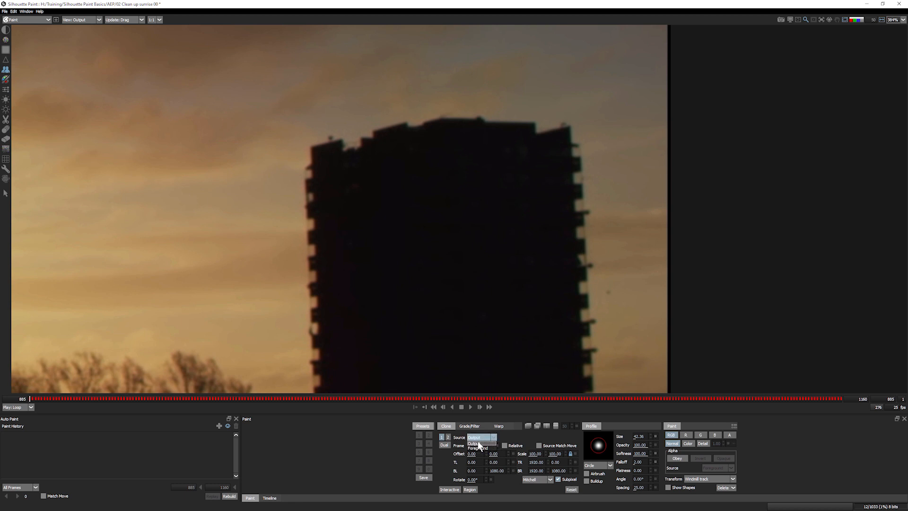
- Clone sky over the tower's left edge from the Output source, undoing a stray Foreground-source stroke
left_click(481, 425)
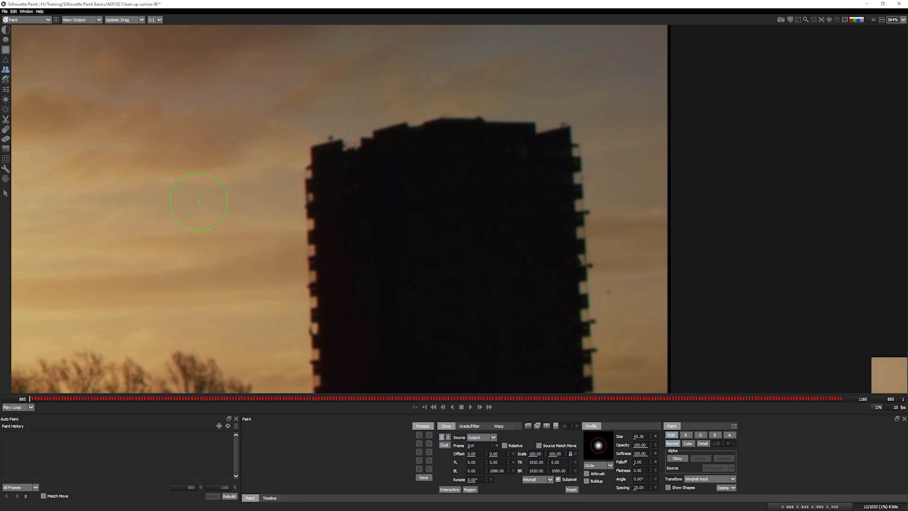
mouse_move(292, 202)
left_mouse_down()
mouse_move(341, 204)
mouse_move(318, 185)
mouse_move(329, 183)
mouse_move(337, 211)
mouse_move(331, 225)
mouse_move(307, 218)
mouse_move(337, 221)
mouse_move(322, 259)
mouse_move(316, 247)
mouse_move(326, 279)
mouse_move(318, 278)
mouse_move(346, 258)
mouse_move(371, 210)
mouse_move(321, 156)
left_mouse_up()
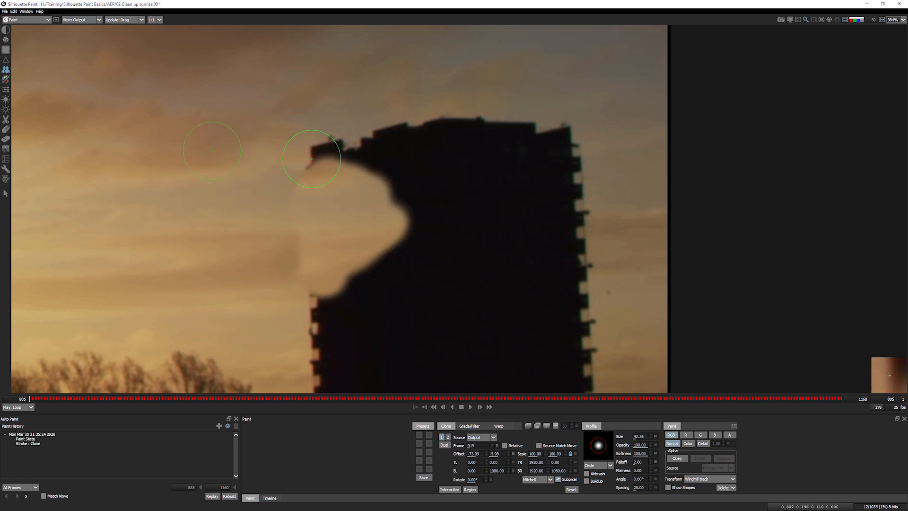
mouse_move(333, 312)
left_mouse_down()
mouse_move(348, 330)
mouse_move(416, 243)
mouse_move(367, 335)
left_mouse_up()
left_click(480, 437)
left_click(478, 448)
mouse_move(445, 225)
left_mouse_down()
mouse_move(381, 231)
mouse_move(422, 232)
mouse_move(420, 199)
left_mouse_up()
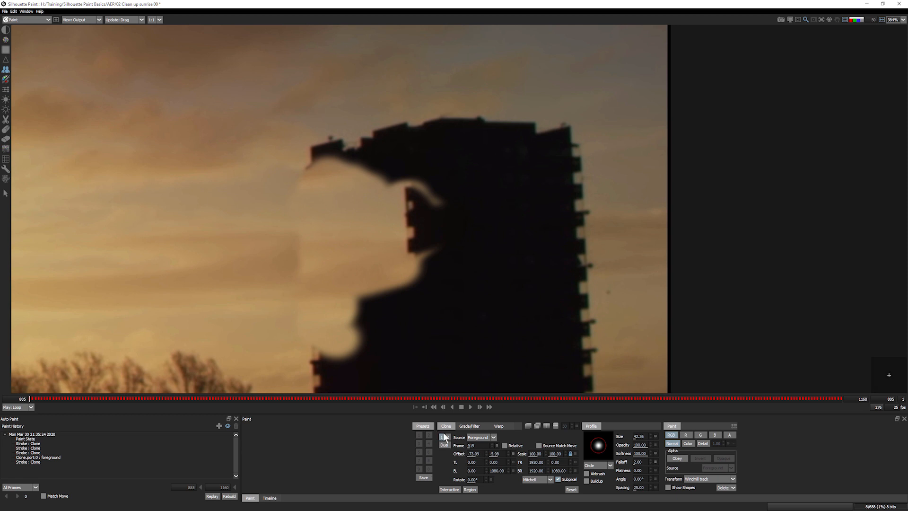
key("ctrl+z")
key("ctrl+z")
left_click(481, 444)
- Set a new sky clone offset and paint sky over the tower's right side and top
mouse_move(643, 185)
left_mouse_down()
mouse_move(587, 189)
mouse_move(587, 178)
mouse_move(571, 179)
mouse_move(566, 145)
mouse_move(554, 131)
left_mouse_up()
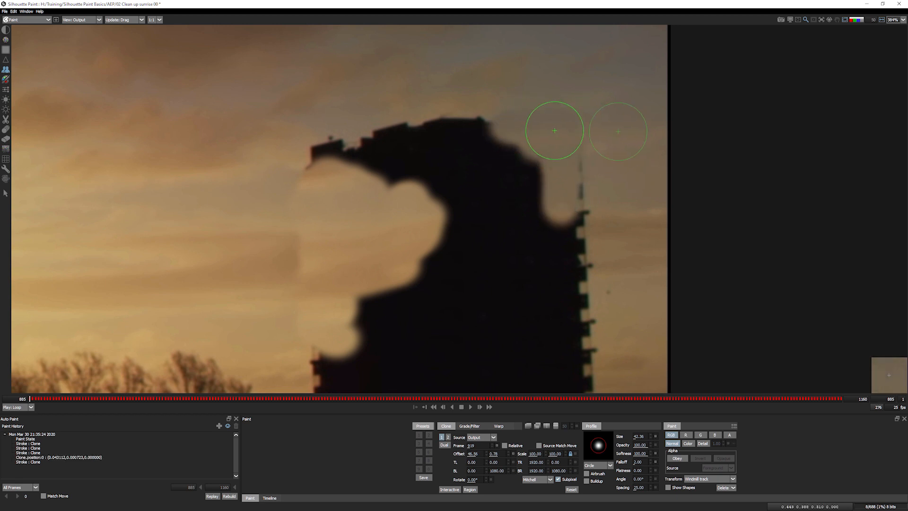
left_click_drag(622, 168, 596, 168)
mouse_move(581, 134)
left_mouse_down()
mouse_move(590, 297)
mouse_move(571, 236)
mouse_move(551, 230)
mouse_move(575, 271)
left_mouse_up()
mouse_move(590, 324)
left_mouse_down()
mouse_move(543, 285)
mouse_move(507, 230)
left_mouse_up()
left_click_drag(623, 287, 576, 185)
mouse_move(553, 279)
left_mouse_down()
mouse_move(535, 265)
mouse_move(527, 229)
mouse_move(400, 161)
left_mouse_up()
mouse_move(568, 303)
left_mouse_down()
mouse_move(464, 304)
mouse_move(531, 302)
mouse_move(416, 264)
mouse_move(452, 243)
mouse_move(405, 294)
mouse_move(373, 276)
mouse_move(359, 225)
mouse_move(447, 142)
mouse_move(470, 77)
mouse_move(418, 85)
mouse_move(454, 102)
left_mouse_up()
mouse_move(464, 173)
left_mouse_down()
mouse_move(473, 319)
mouse_move(395, 191)
mouse_move(399, 234)
mouse_move(274, 256)
left_mouse_up()
mouse_move(278, 199)
left_mouse_down()
mouse_move(341, 182)
mouse_move(361, 219)
left_mouse_up()
left_click_drag(260, 220, 278, 218)
- Clone sky over the remaining dark tower parts, base and Y-shaped remnant
left_click_drag(366, 244, 429, 97)
left_click_drag(391, 208, 411, 189)
mouse_move(364, 241)
left_mouse_down()
mouse_move(387, 207)
mouse_move(411, 220)
left_mouse_up()
mouse_move(364, 242)
left_mouse_down()
mouse_move(359, 280)
mouse_move(331, 230)
left_mouse_up()
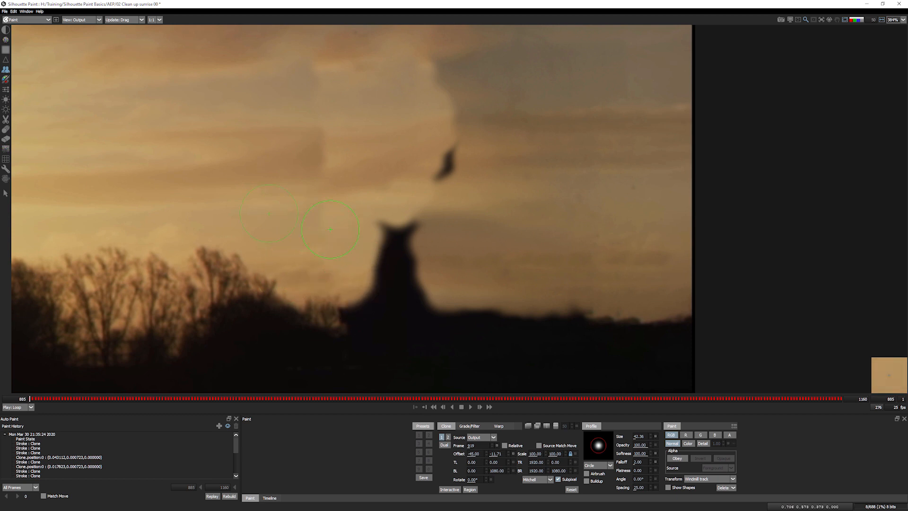
mouse_move(343, 298)
left_mouse_down()
mouse_move(370, 305)
mouse_move(390, 275)
left_mouse_up()
mouse_move(396, 232)
left_mouse_down()
mouse_move(406, 231)
mouse_move(412, 259)
left_mouse_up()
left_click_drag(438, 164, 464, 152)
mouse_move(415, 260)
left_mouse_down()
mouse_move(415, 374)
mouse_move(414, 364)
left_mouse_up()
- Fit the frame, compare the cleaned output with the original, then zoom to 384% on the patched sky
key("f")
key("g")
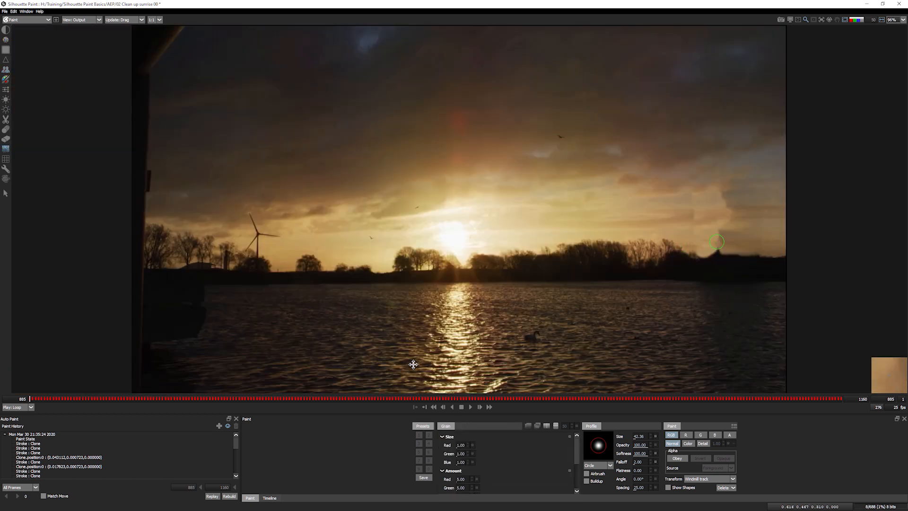
key("backslash")
key("backslash")
key("backslash")
key("backslash")
key("backslash")
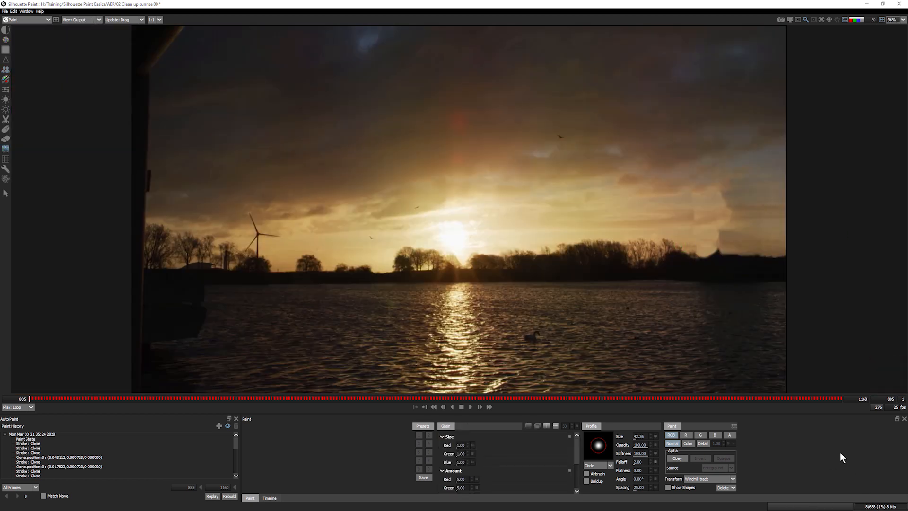
key("backslash")
key("backslash")
key("backslash")
key("backslash")
key("backslash")
key("backslash")
key("backslash")
scroll(699, 206, "up", 1)
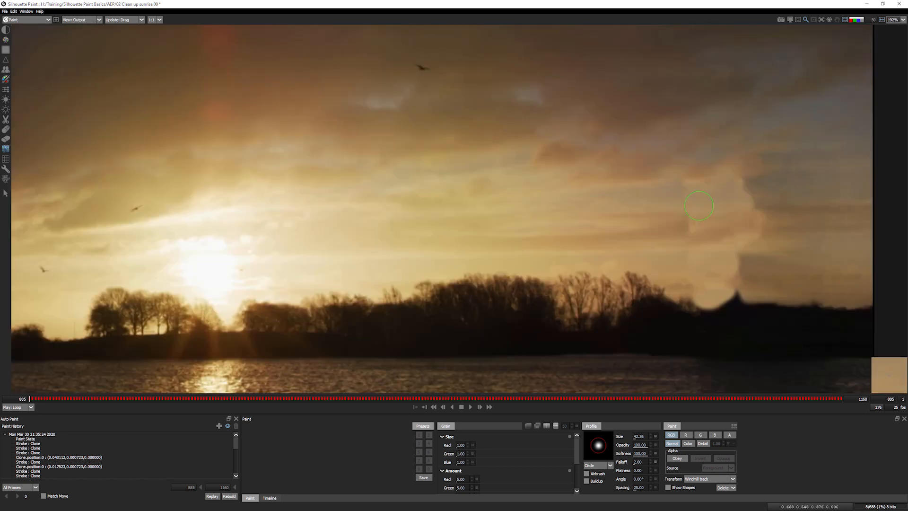
scroll(699, 206, "up", 1)
mouse_move(699, 206)
left_mouse_down()
mouse_move(552, 237)
mouse_move(438, 220)
left_mouse_up()
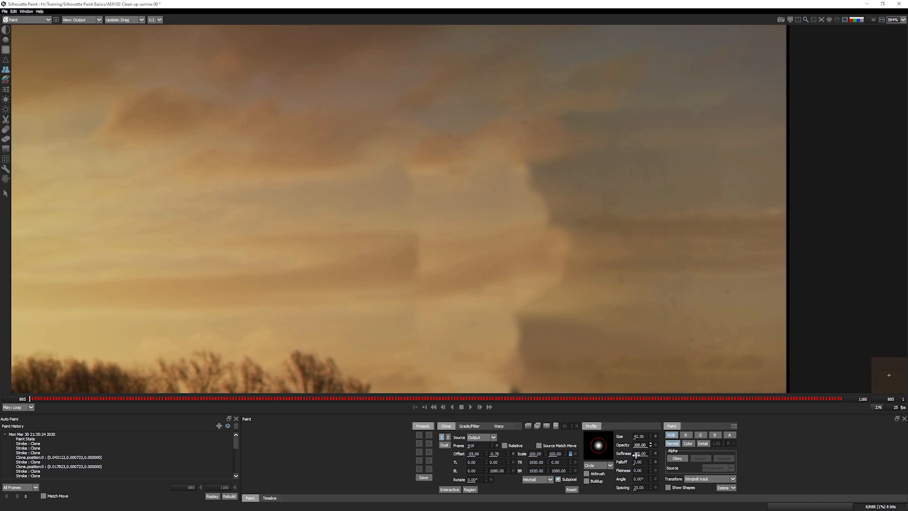
- Zoom in further and paint lighter clone strokes to blend the seam in the patched sky
scroll(630, 447, "up", 1)
left_click_drag(417, 317, 413, 365)
mouse_move(411, 197)
left_mouse_down()
mouse_move(415, 182)
mouse_move(408, 201)
left_mouse_up()
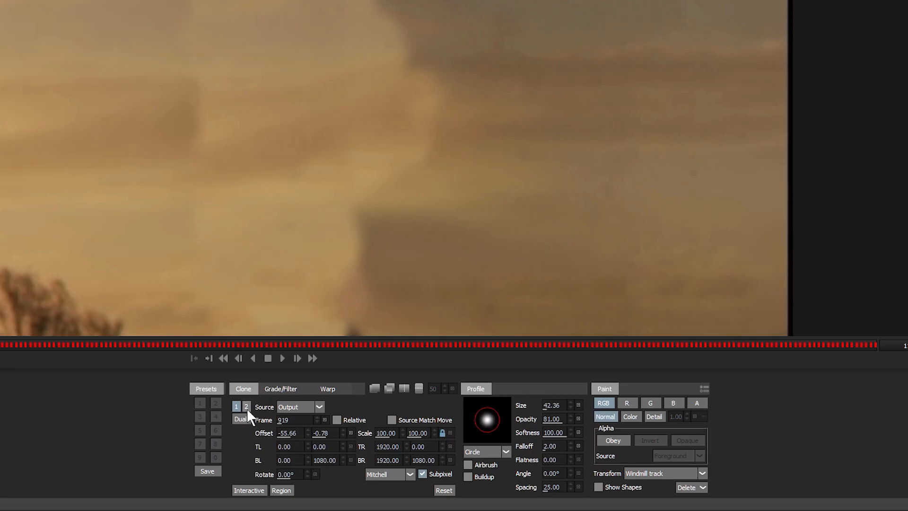
- Set clone source 2's relative offset in the sky and select it for painting
left_click(246, 406)
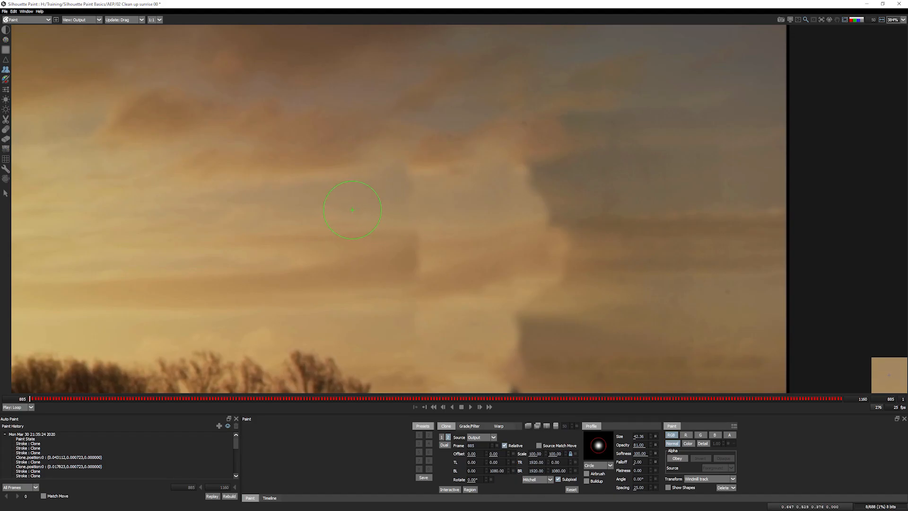
left_click_drag(88, 44, 139, 48)
left_click_drag(439, 198, 437, 199)
left_click(442, 437)
left_click(442, 437)
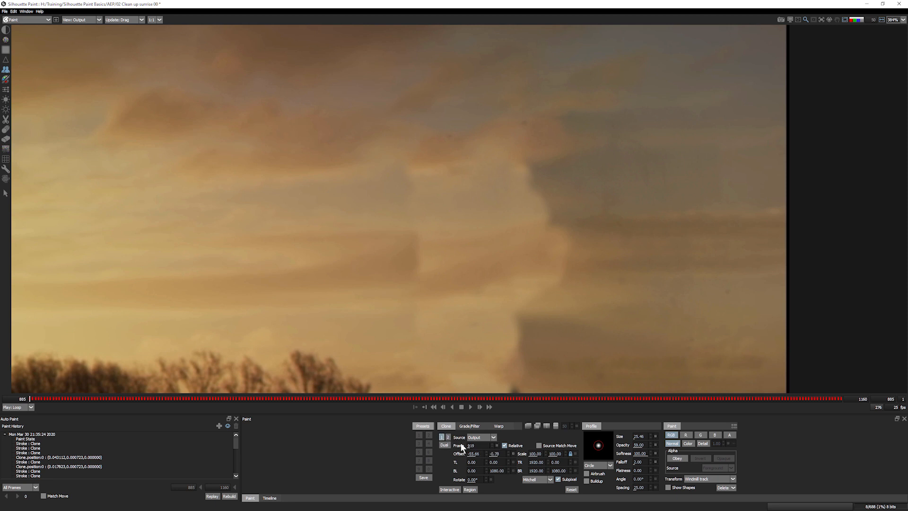
left_click(449, 437)
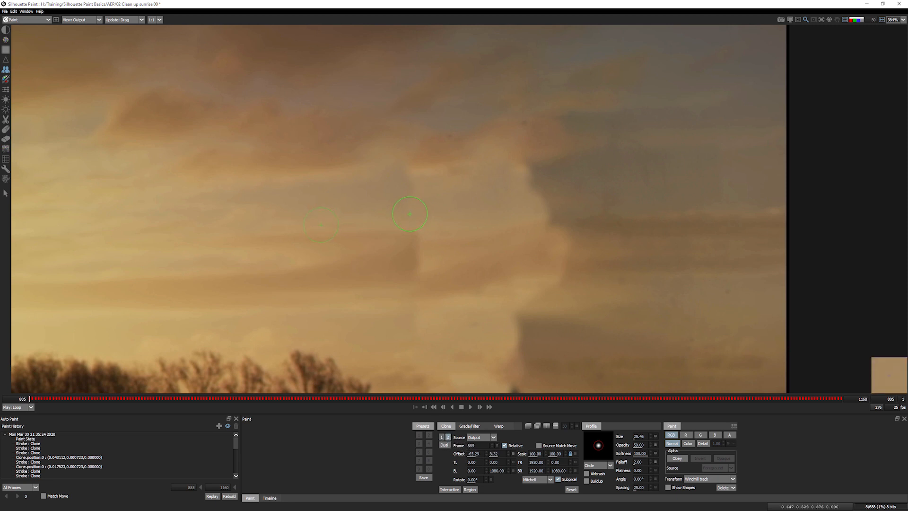
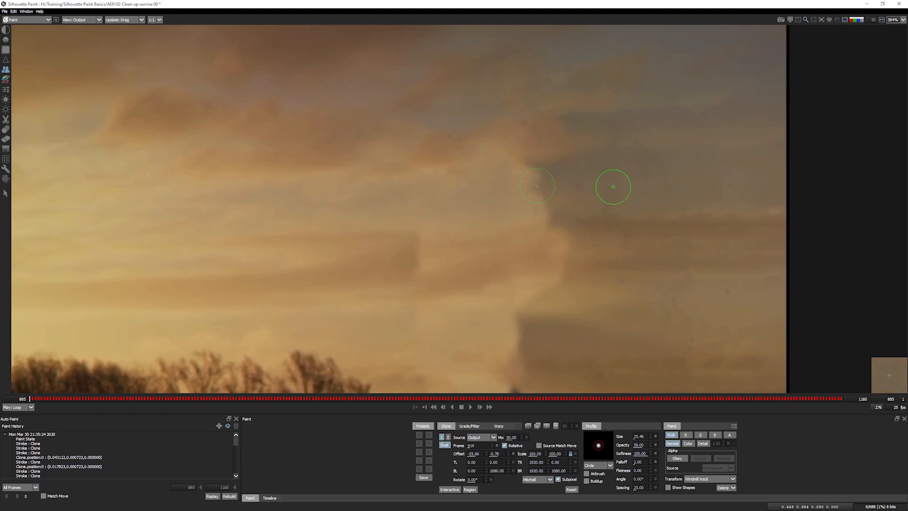
- Paint a faint 18%-opacity clone stroke from source 2 over the sky seam, then fit the image
mouse_move(659, 167)
left_mouse_down()
mouse_move(584, 189)
mouse_move(523, 176)
mouse_move(558, 215)
mouse_move(584, 192)
left_mouse_up()
left_click_drag(617, 444, 614, 445)
key("2")
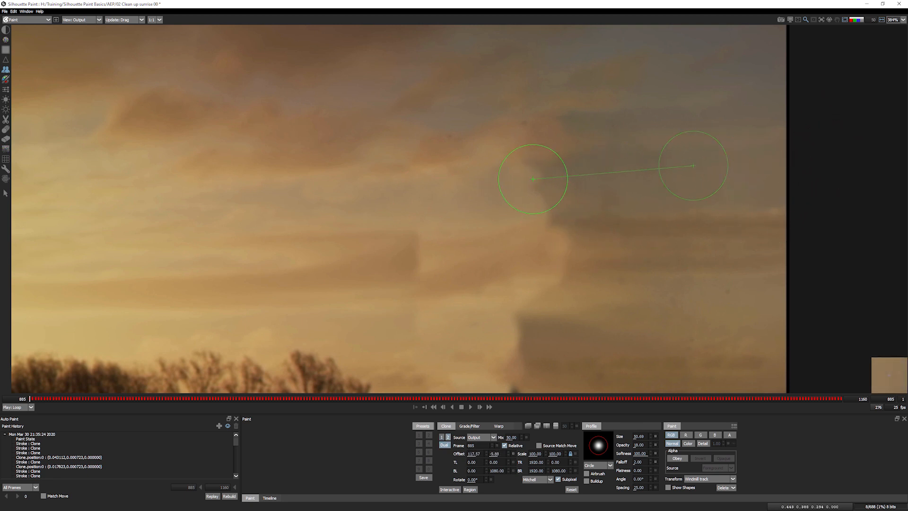
mouse_move(501, 183)
left_mouse_down()
mouse_move(558, 196)
mouse_move(536, 175)
mouse_move(517, 181)
mouse_move(546, 178)
mouse_move(526, 175)
mouse_move(543, 202)
mouse_move(551, 174)
mouse_move(541, 206)
left_mouse_up()
key("f")
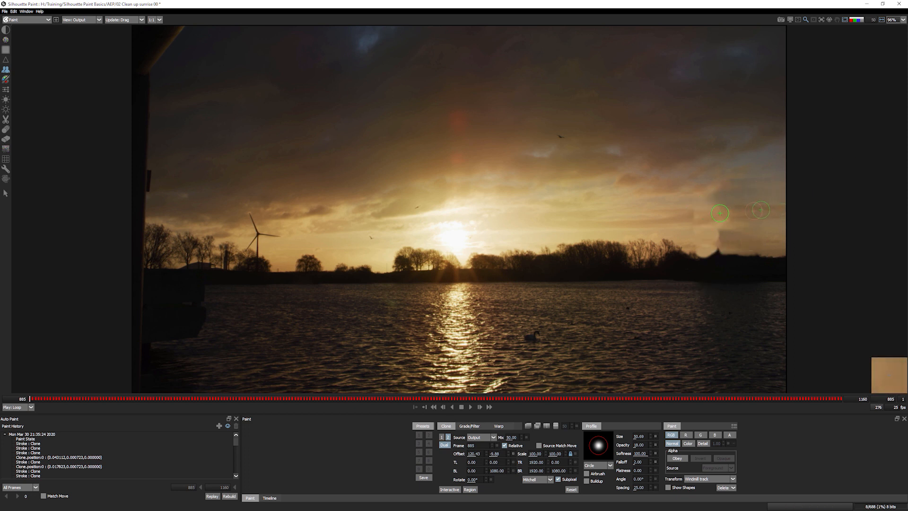
key("Right")
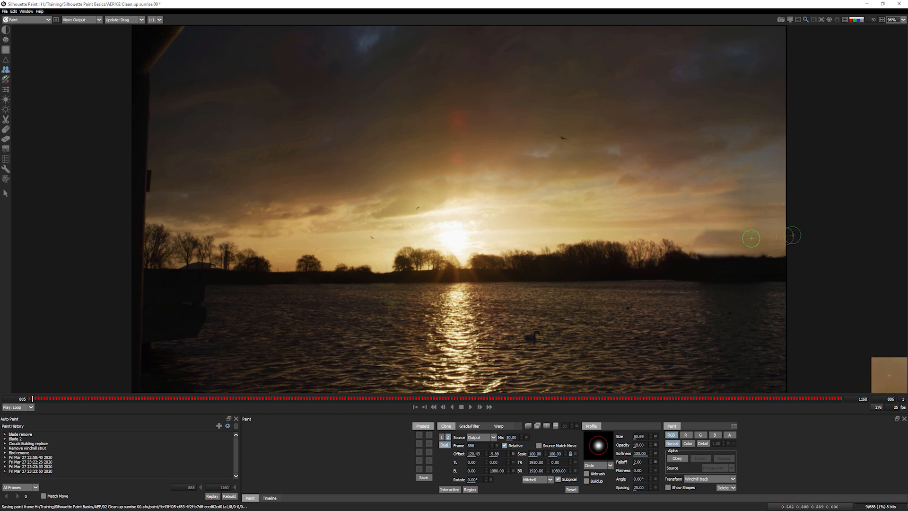
key("Left")
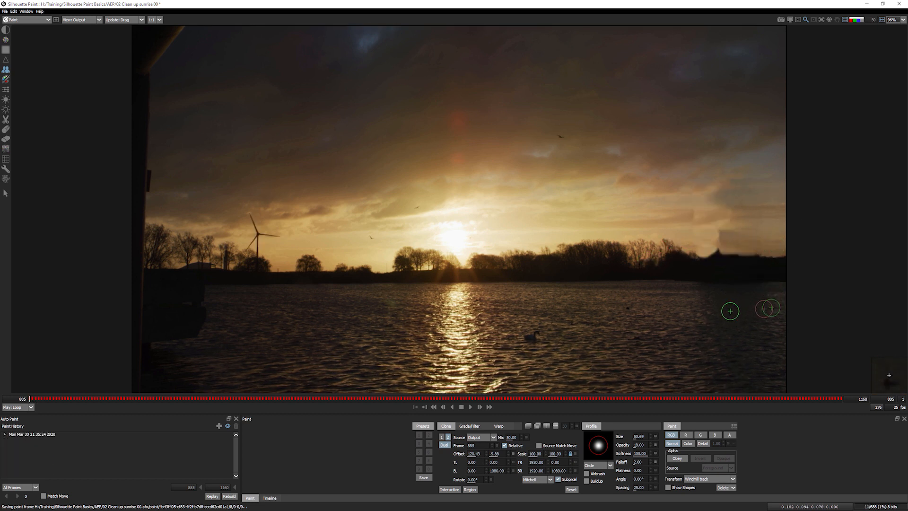
key("Right")
key("Left")
key("Right")
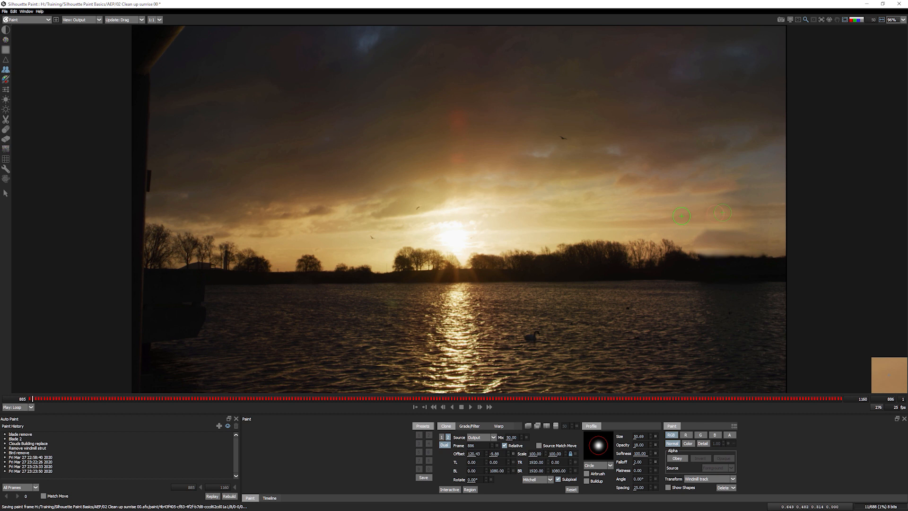
key("Left")
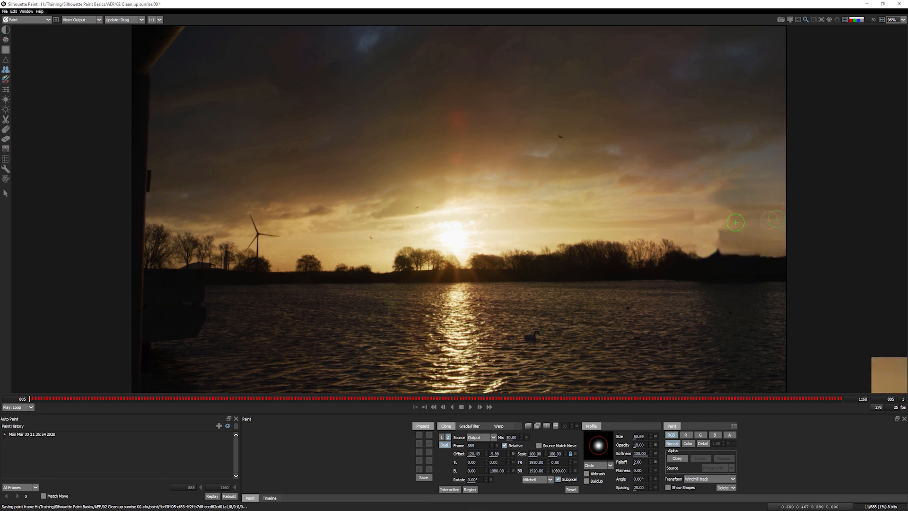
key("Right")
key("Left")
key("Right")
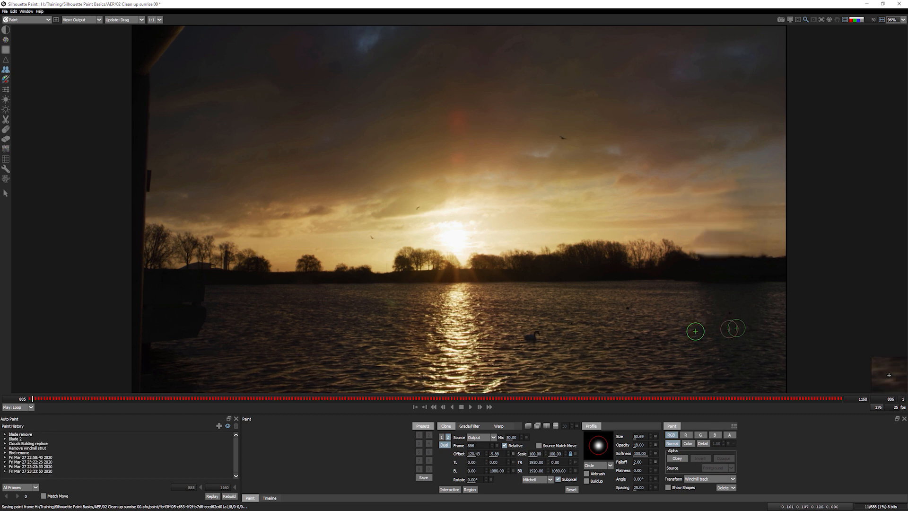
key("Left")
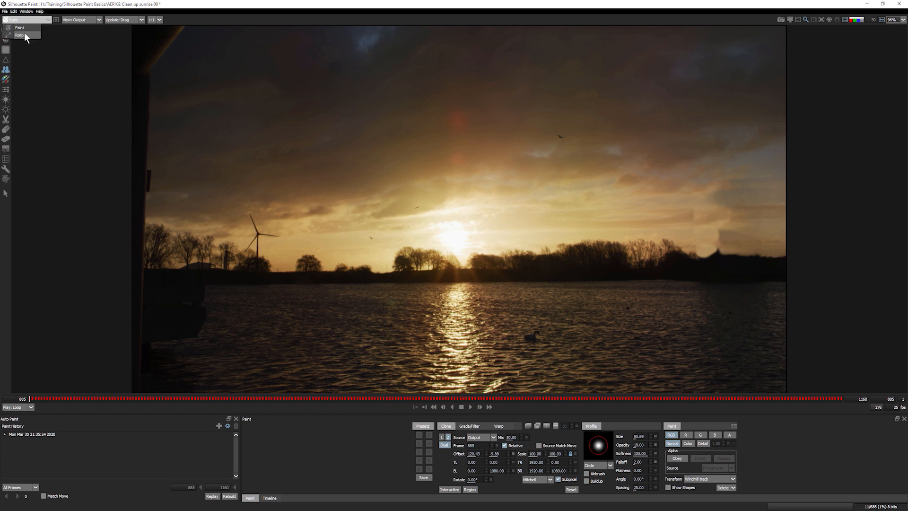
- In Roto, select the Windmill track and scrub frames 885–959 to check it
left_click(16, 51)
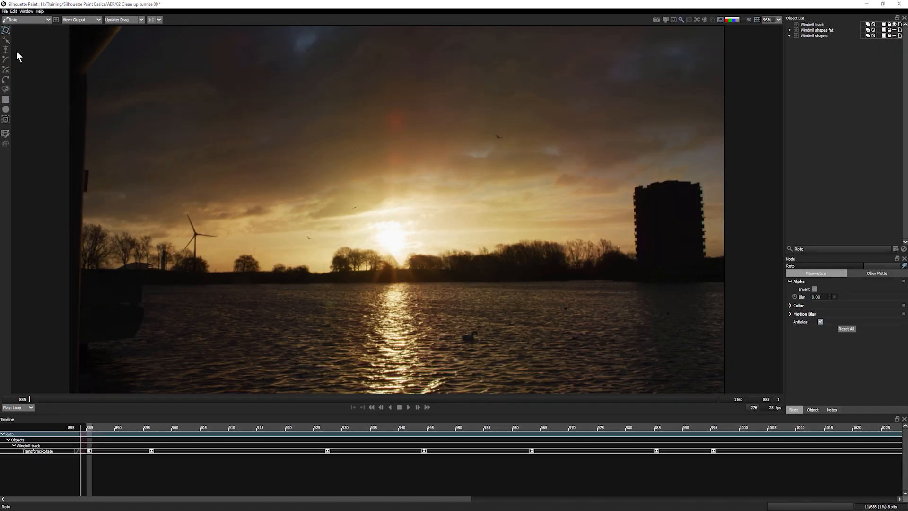
left_click(818, 25)
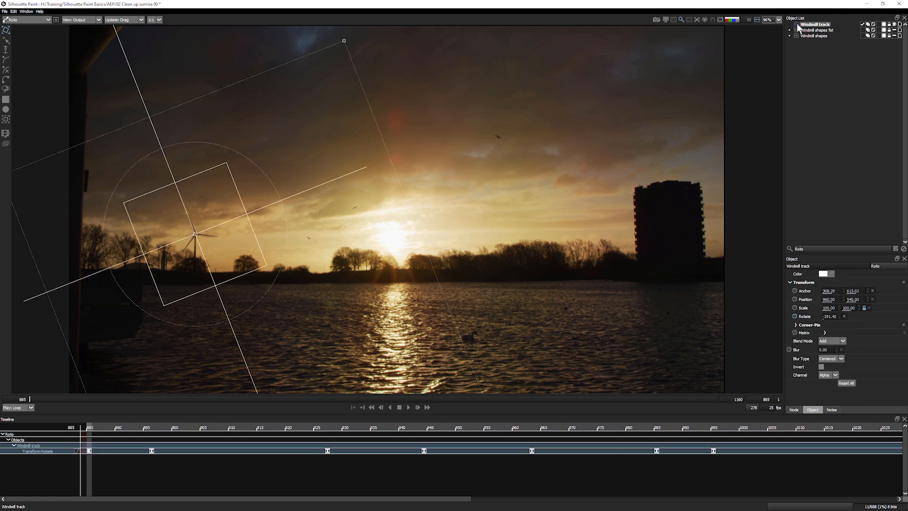
left_click_drag(41, 399, 655, 398)
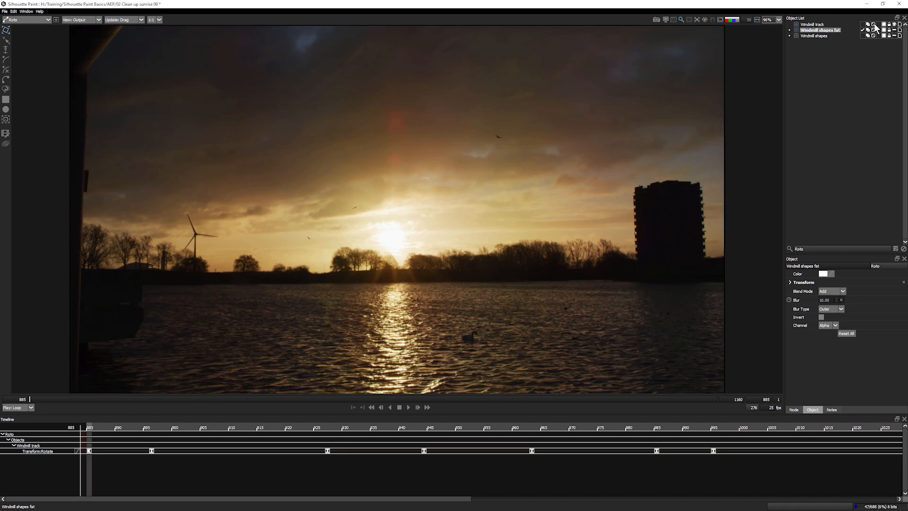
- Show the Windmill shapes fat object, move to frame 944, and return to the Paint workspace
left_click(895, 30)
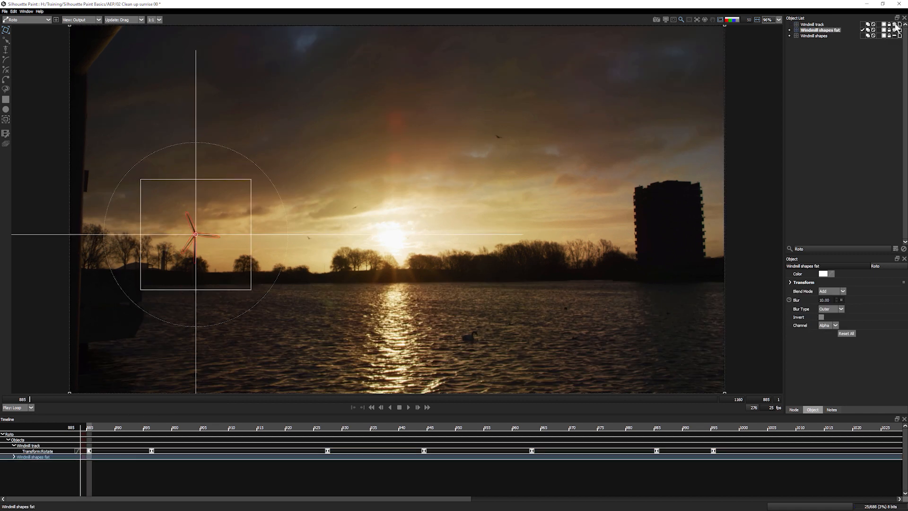
left_click(894, 24)
left_click_drag(53, 399, 178, 411)
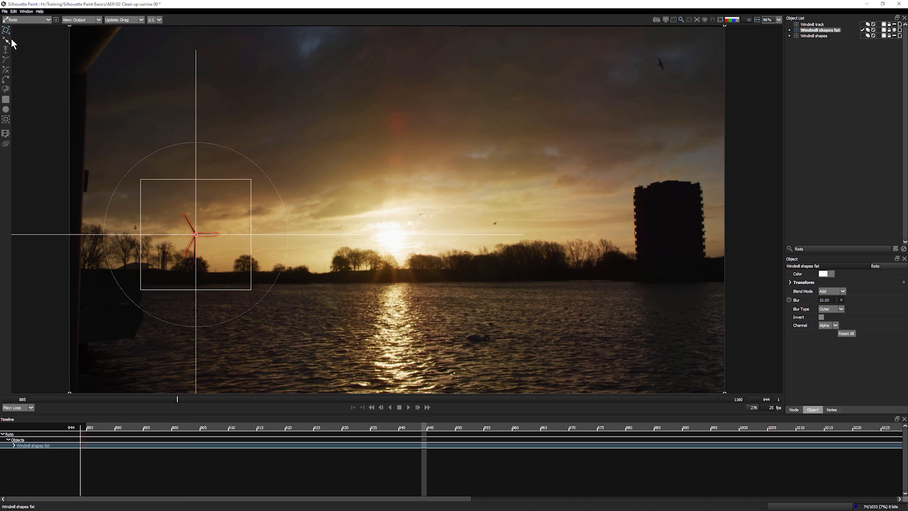
left_click(33, 20)
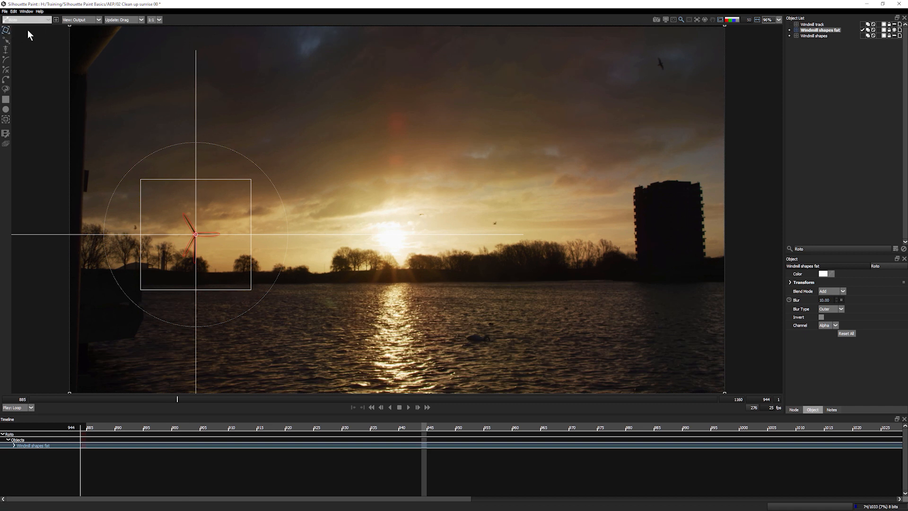
left_click(28, 29)
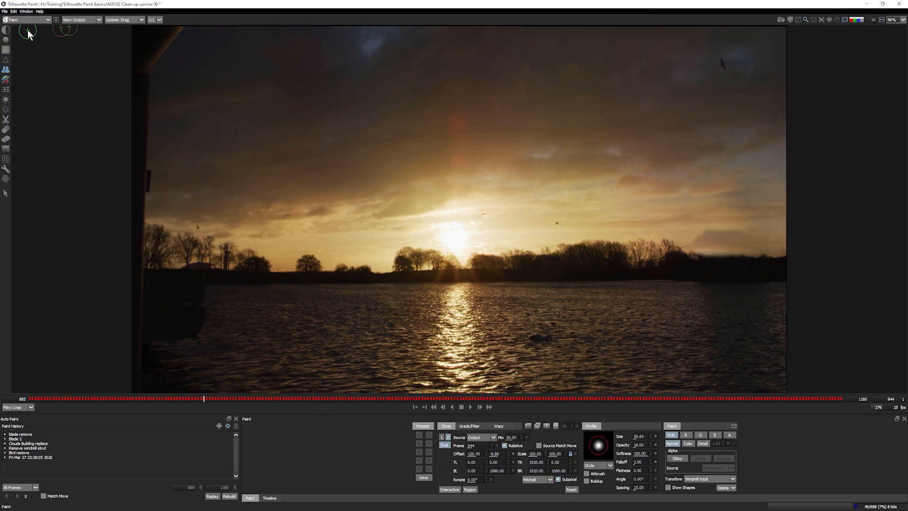
- Return to frame 885, show the roto shapes, and zoom in on the windmill
left_click(28, 399)
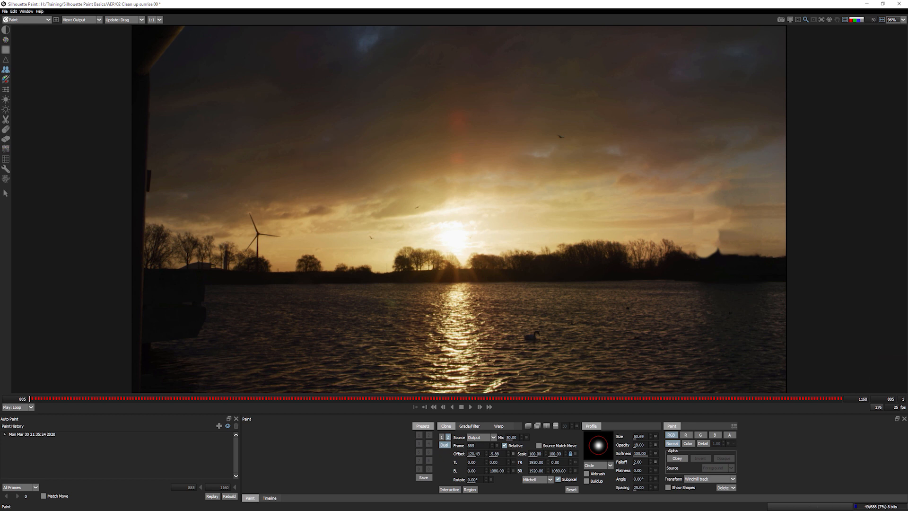
left_click(668, 487)
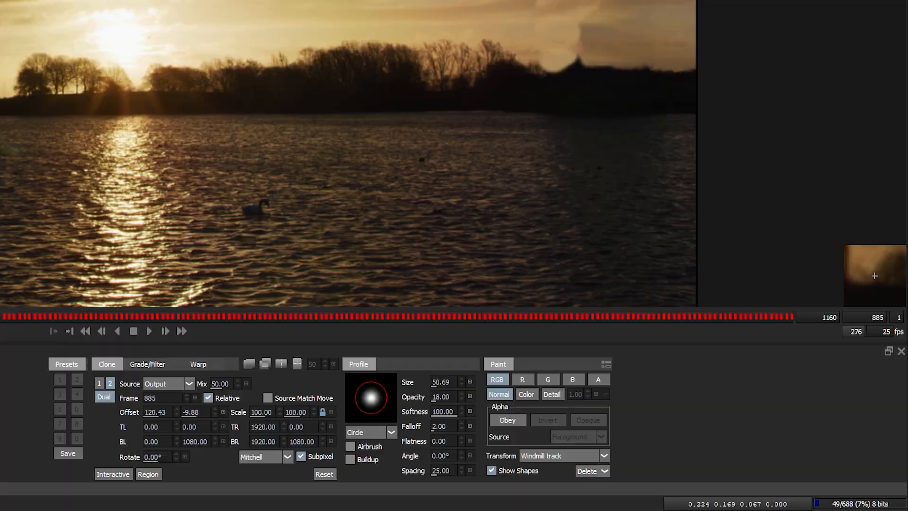
scroll(235, 267, "up", 8)
left_click_drag(424, 263, 388, 339)
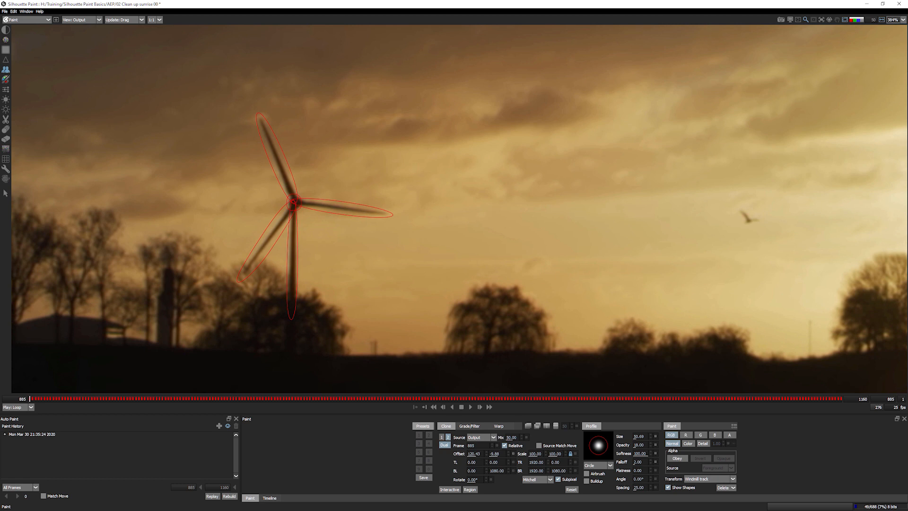
- Choose the Color brush in blue and try test strokes over the windmill, undoing them
left_click(5, 79)
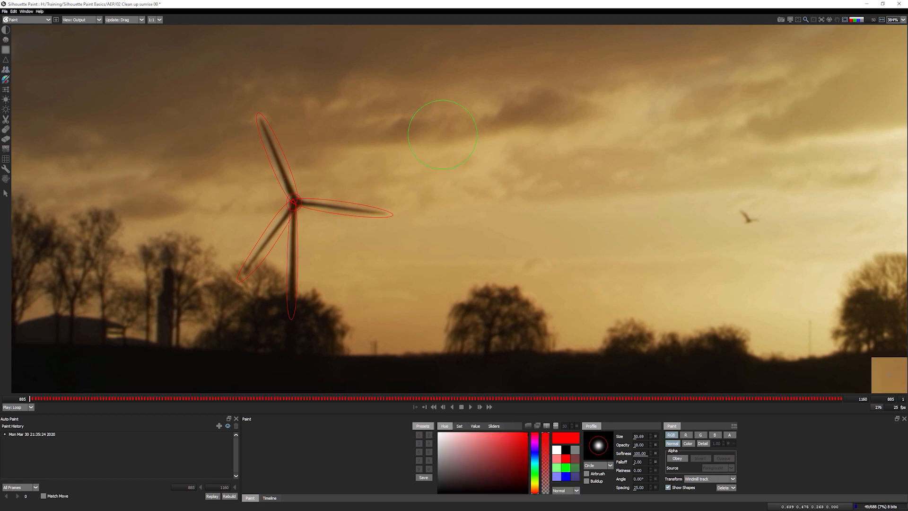
left_click(569, 476)
mouse_move(217, 142)
left_mouse_down()
mouse_move(316, 147)
mouse_move(251, 169)
mouse_move(281, 181)
left_mouse_up()
key("ctrl+z")
left_click_drag(640, 445, 906, 418)
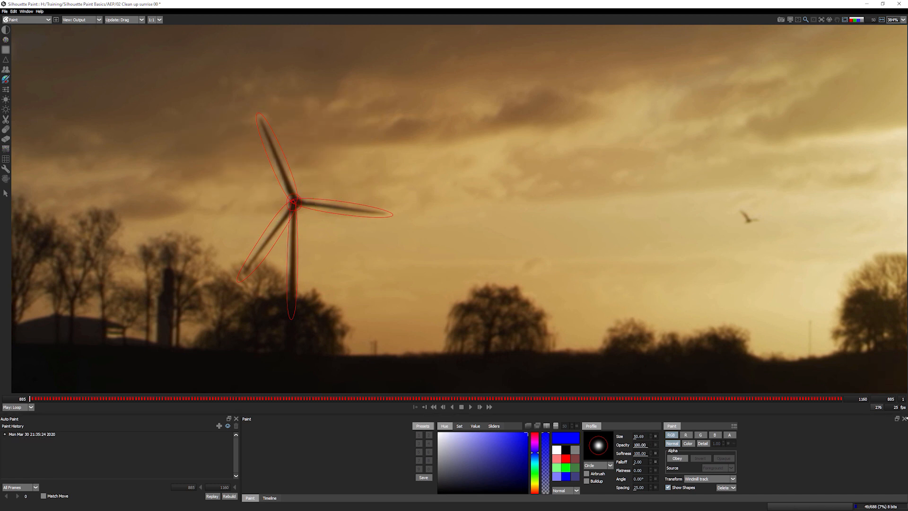
mouse_move(211, 142)
left_mouse_down()
mouse_move(375, 112)
mouse_move(265, 201)
mouse_move(338, 274)
left_mouse_up()
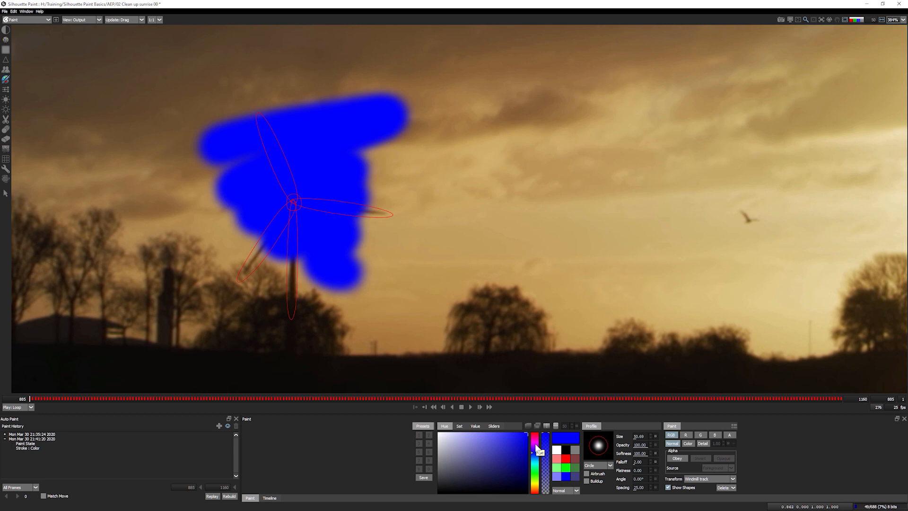
key("ctrl+z")
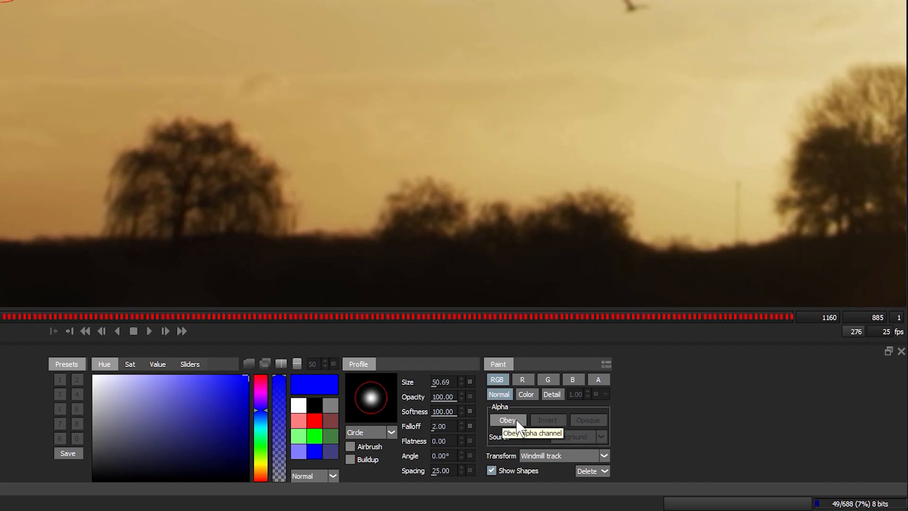
- Set the paint to obey the windmill shapes' alpha and paint blue over the blades
left_click(507, 420)
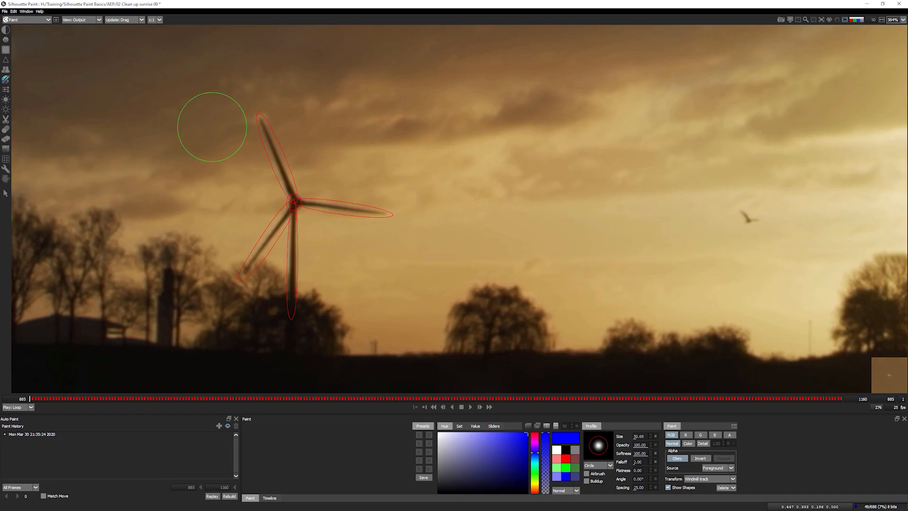
mouse_move(265, 126)
left_mouse_down()
mouse_move(294, 203)
mouse_move(365, 208)
mouse_move(236, 255)
mouse_move(300, 290)
left_mouse_up()
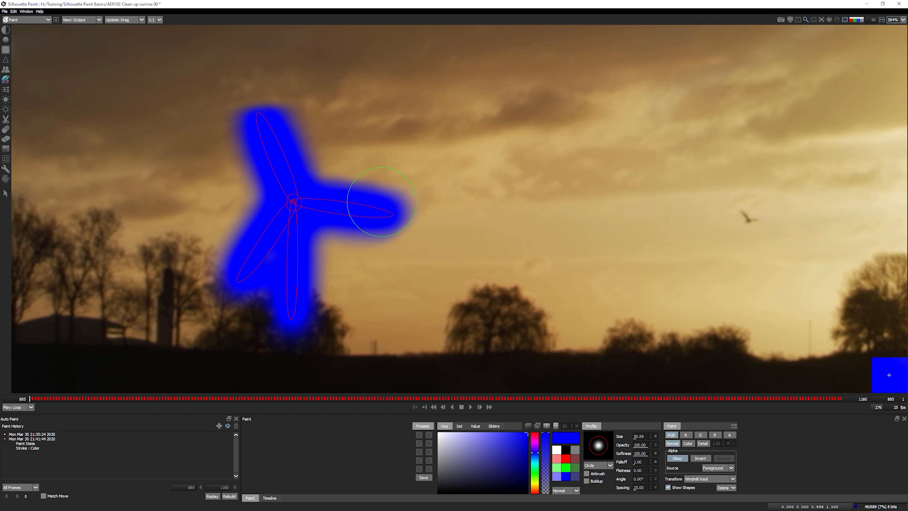
left_click(21, 20)
- View the Windmill shapes fat alpha matte in Roto, then undo the blue windmill paint
left_click(23, 36)
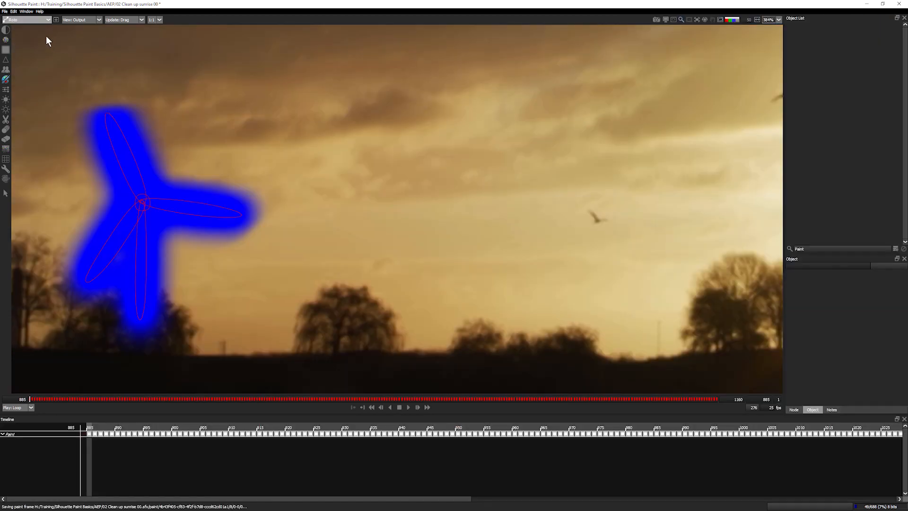
left_click(816, 31)
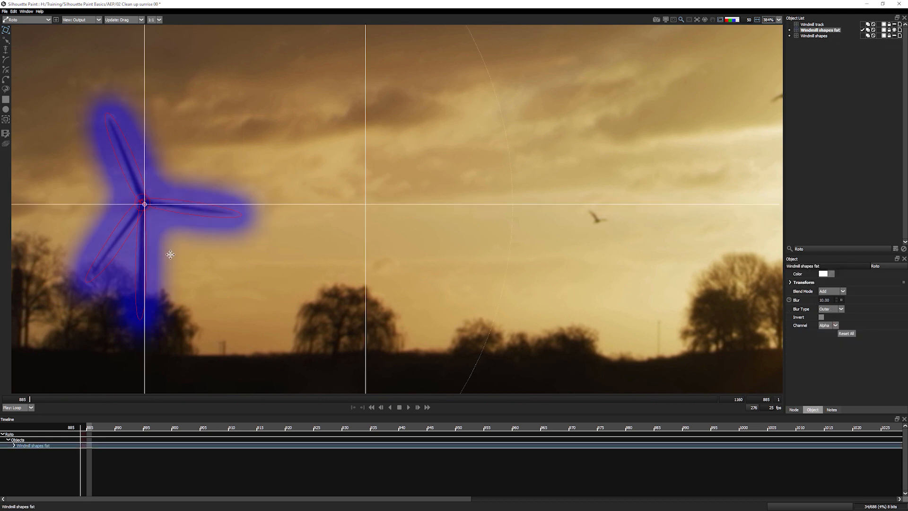
key("a")
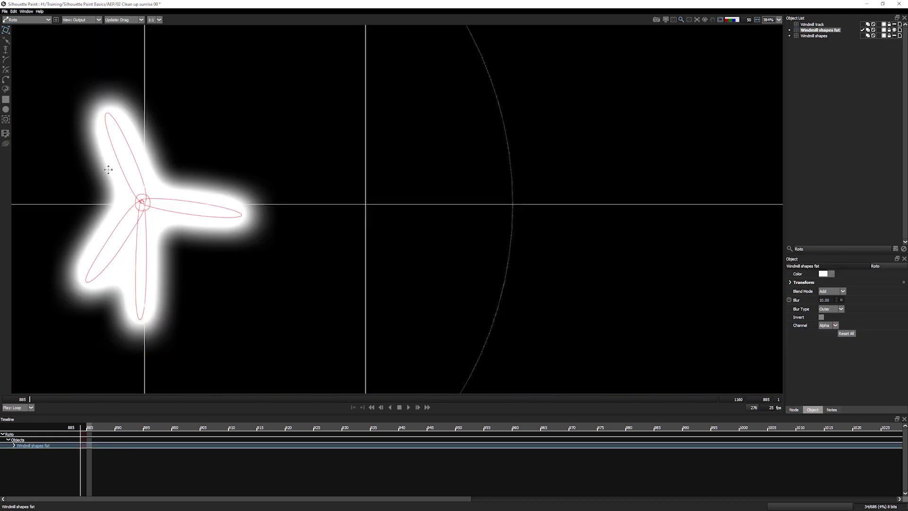
key("a")
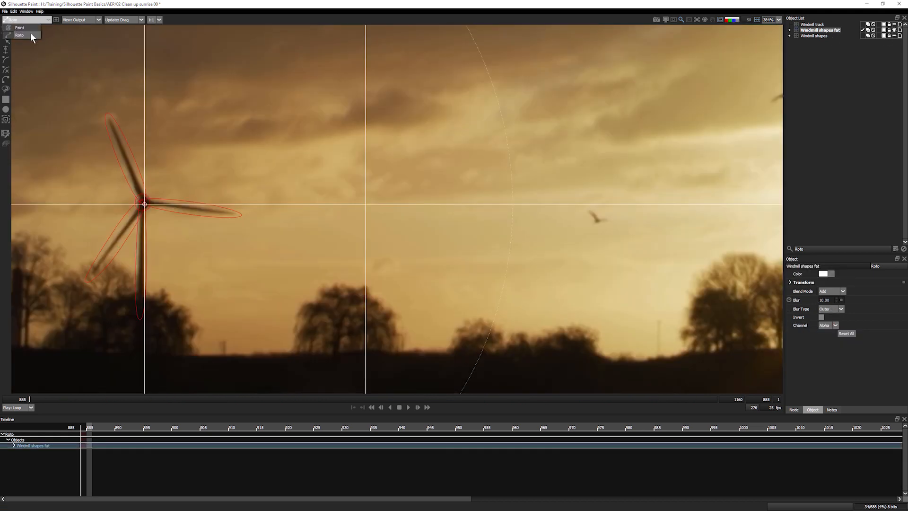
left_click(25, 30)
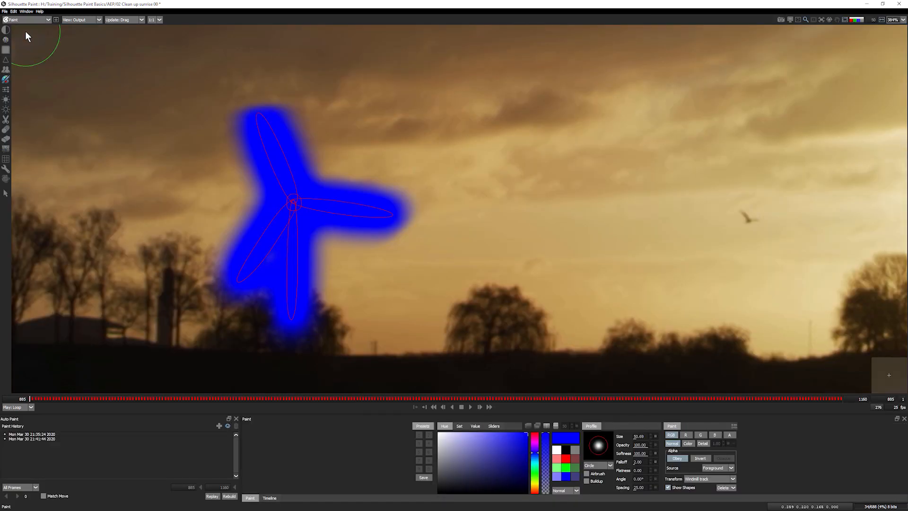
key("ctrl+z")
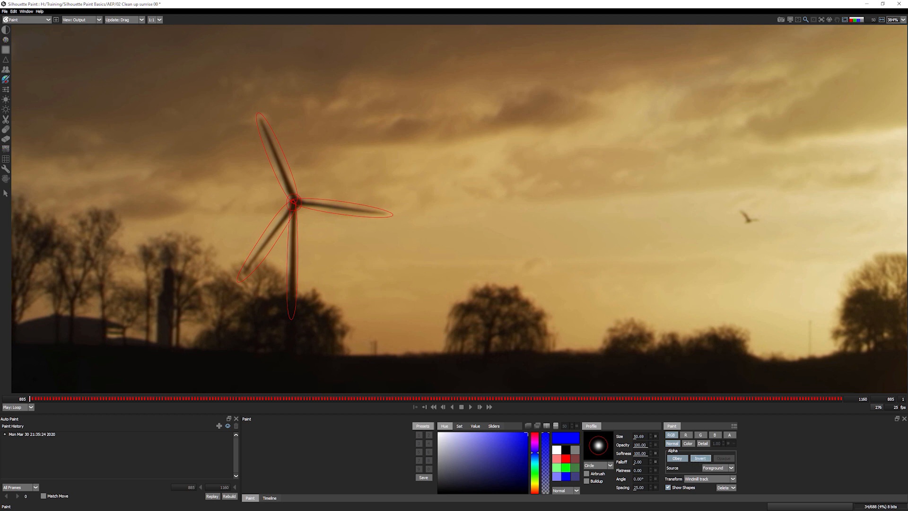
- Brush a blue test stroke around the windmill, set Alpha to Obey, then undo it
mouse_move(189, 138)
left_mouse_down()
mouse_move(318, 97)
mouse_move(353, 107)
mouse_move(375, 139)
mouse_move(304, 193)
mouse_move(182, 253)
mouse_move(308, 262)
mouse_move(280, 328)
mouse_move(410, 225)
mouse_move(409, 150)
mouse_move(349, 254)
mouse_move(289, 264)
mouse_move(320, 276)
mouse_move(205, 242)
mouse_move(135, 240)
mouse_move(190, 126)
left_mouse_up()
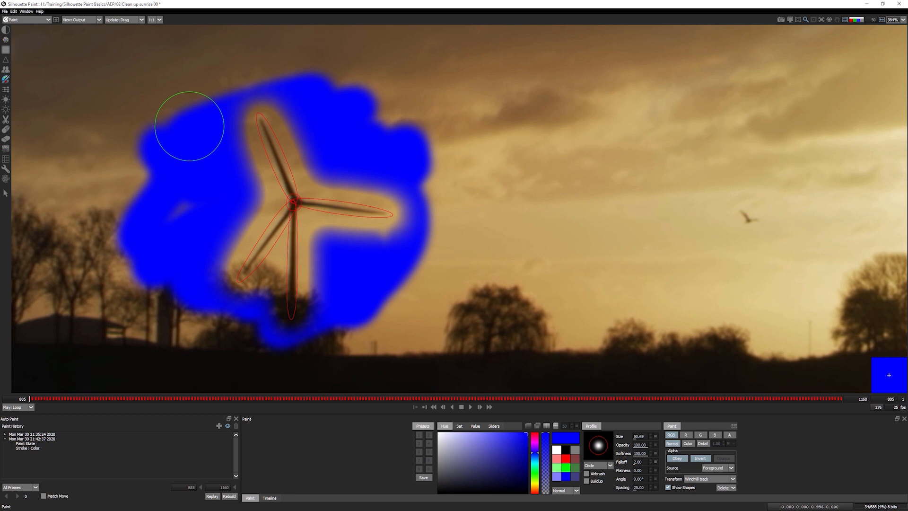
left_click(676, 459)
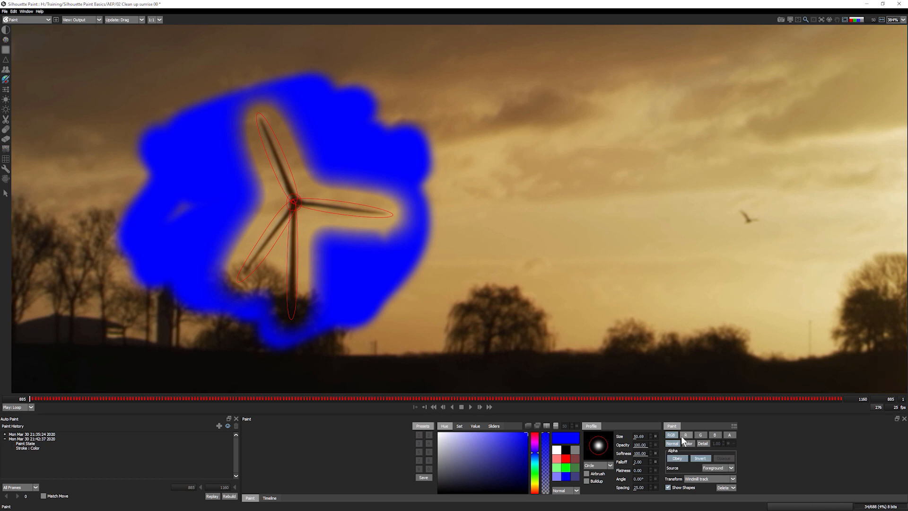
key("ctrl+z")
- Review the blade remove and Blade 2 strokes at frame 1092, then return to frame 886
mouse_move(41, 402)
left_mouse_down()
mouse_move(654, 403)
mouse_move(396, 400)
left_mouse_up()
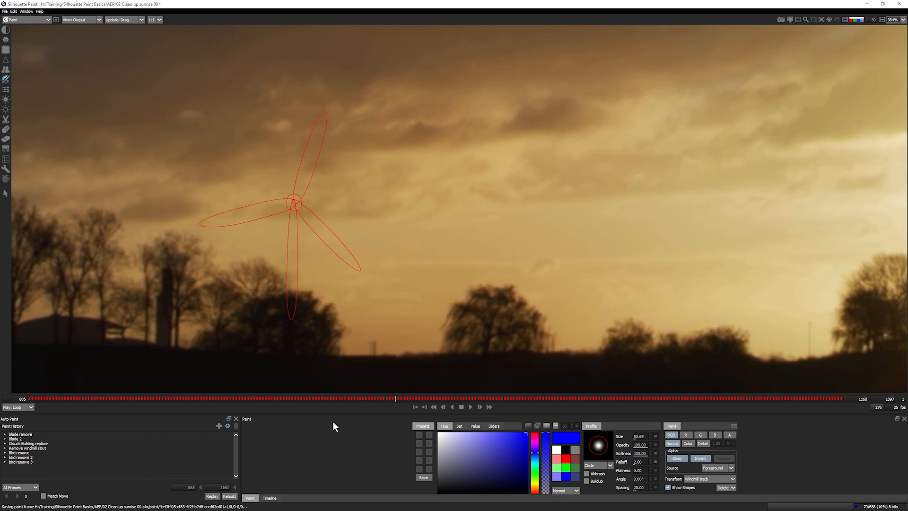
left_click(12, 439)
left_click(11, 434)
left_click(14, 439, "shift")
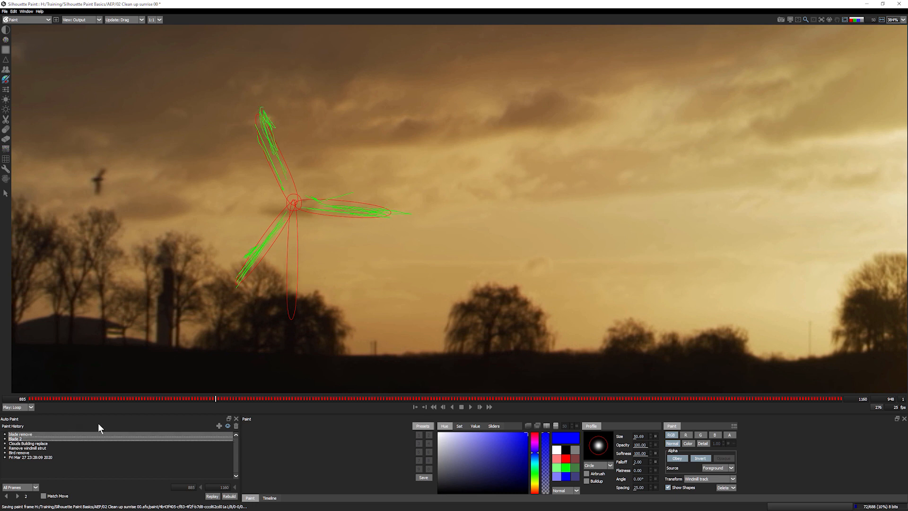
left_click(5, 439)
scroll(233, 449, "down", 5)
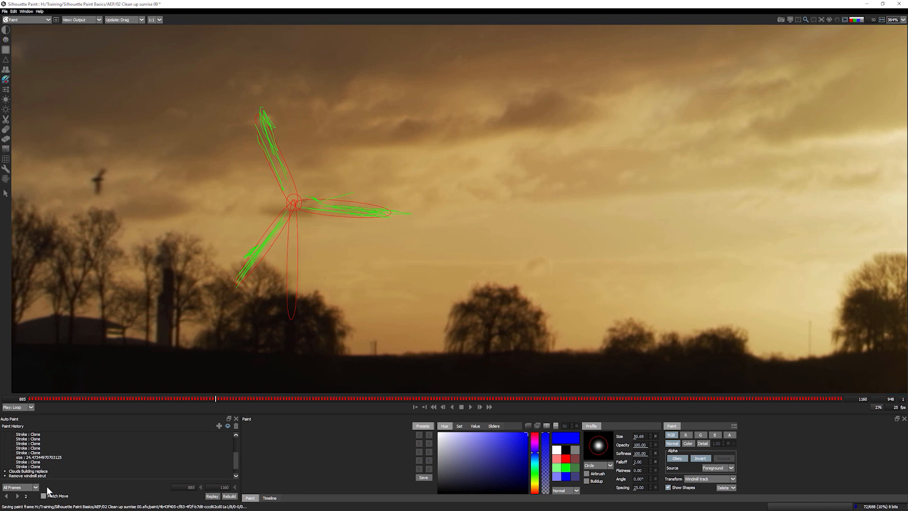
left_click_drag(97, 402, 31, 399)
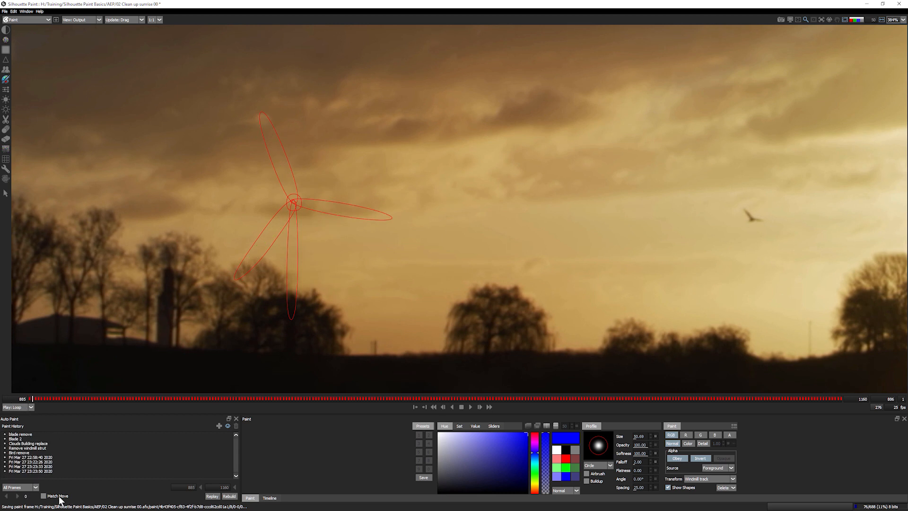
- Delete all paint on the current frame 885
left_click(724, 488)
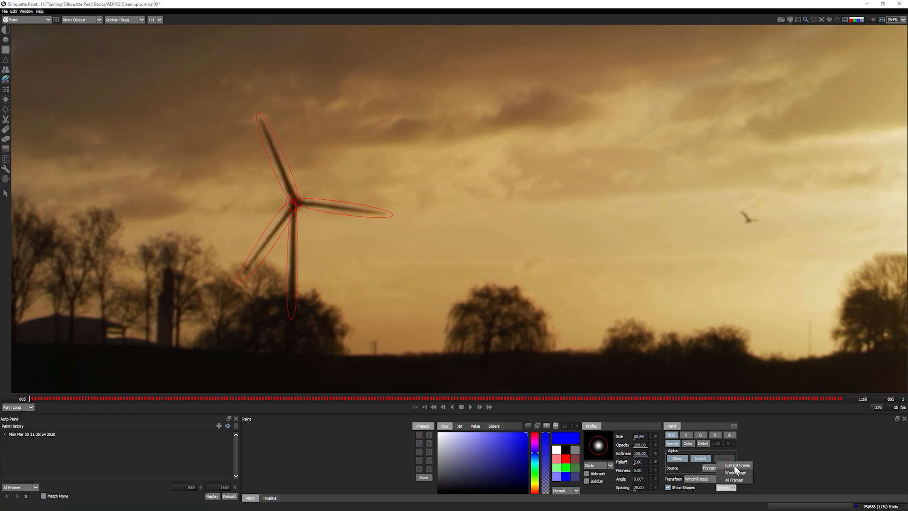
left_click(737, 465)
left_click(447, 269)
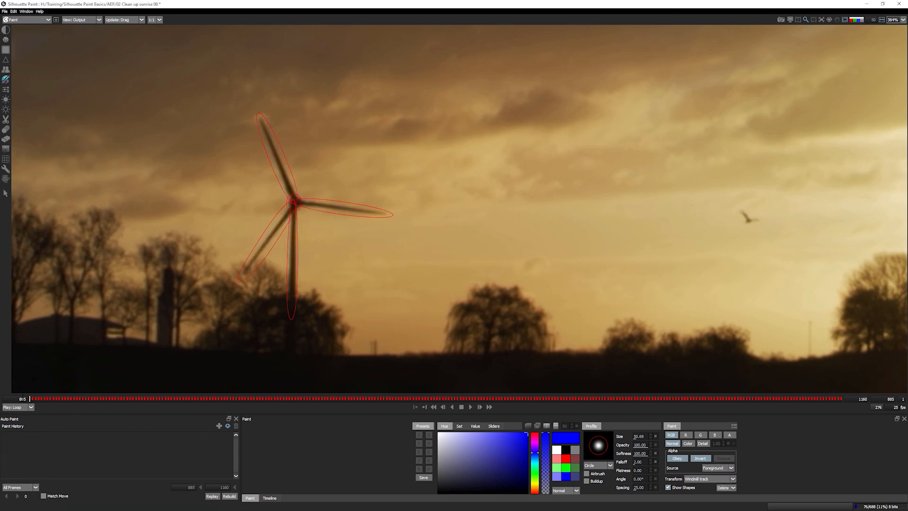
- From frame 886, auto-paint blade remove and Blade 2 backwards with Match Move, Start to Current
left_click(33, 399)
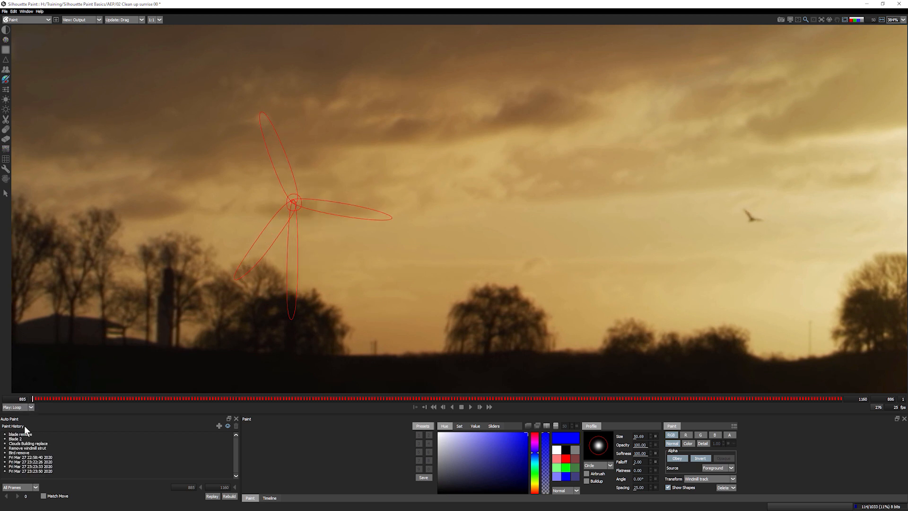
left_click(37, 471, "shift")
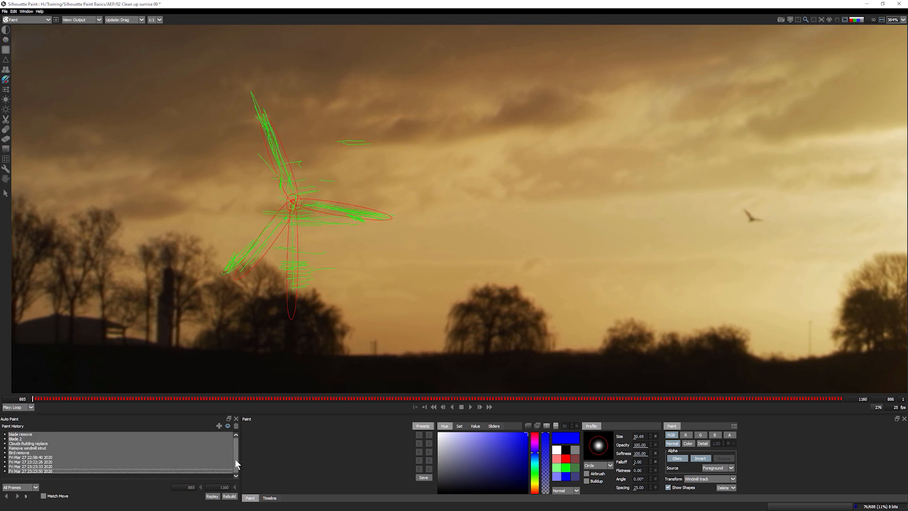
left_click(18, 434)
left_click(17, 439, "shift")
left_click(44, 496)
left_click(26, 487)
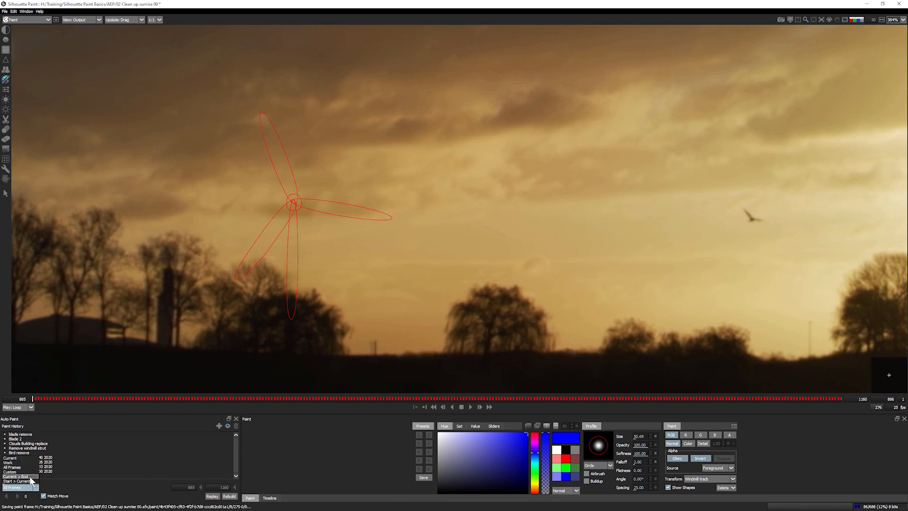
left_click(31, 482)
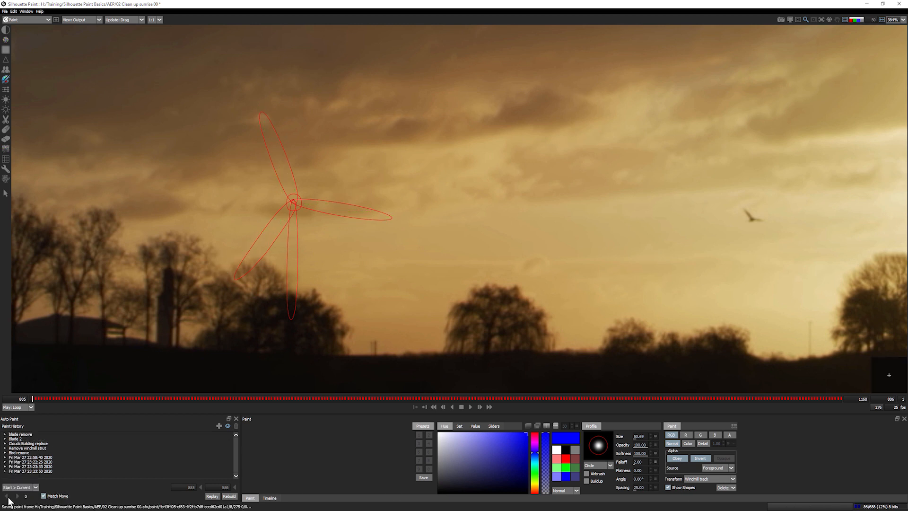
left_click(27, 440, "shift")
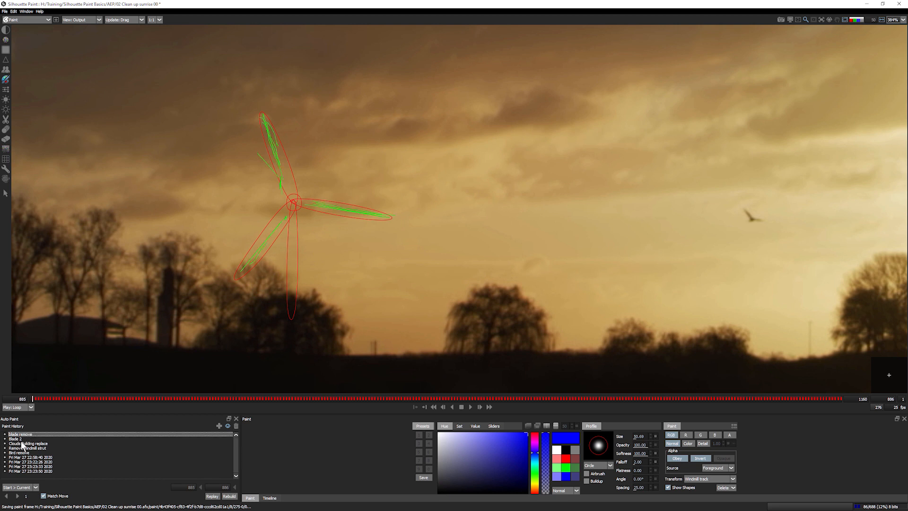
left_click(6, 496)
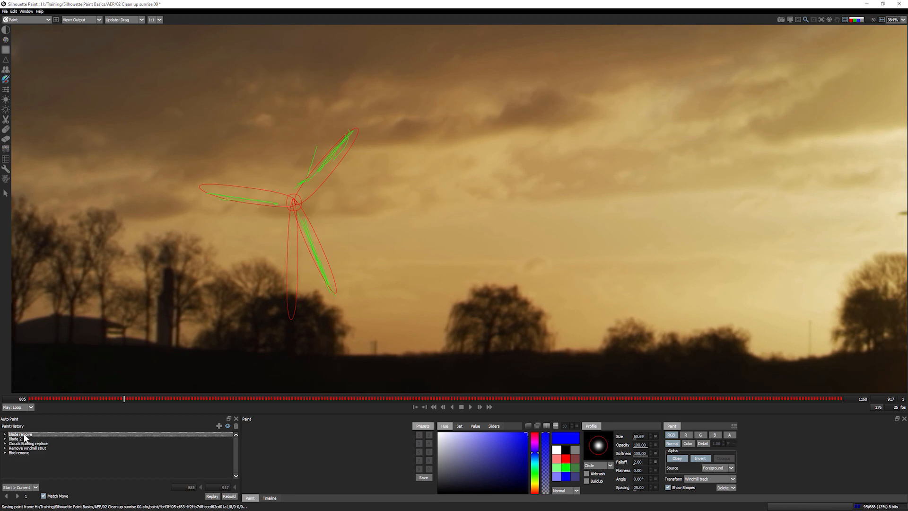
mouse_move(121, 398)
left_mouse_down()
mouse_move(24, 408)
mouse_move(294, 410)
mouse_move(21, 416)
left_mouse_up()
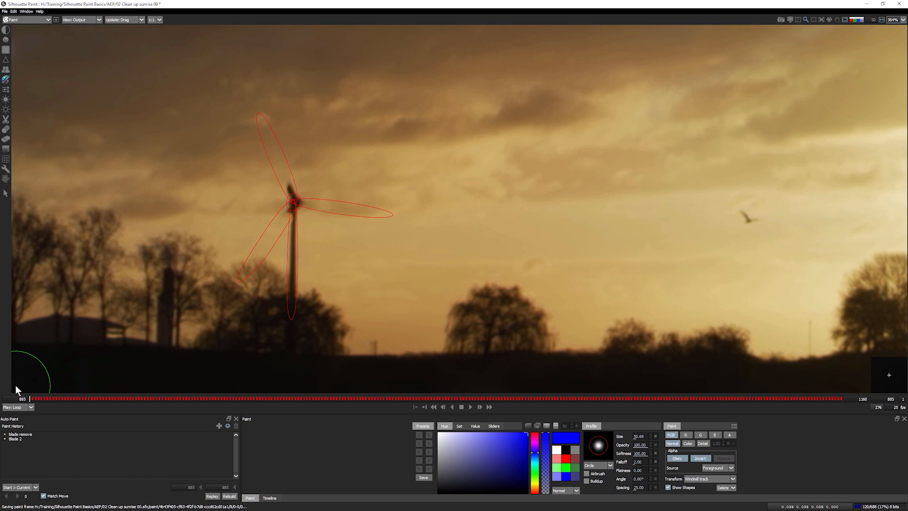
- Exit Silhouette Paint without saving the project changes
left_click(5, 11)
left_click(14, 57)
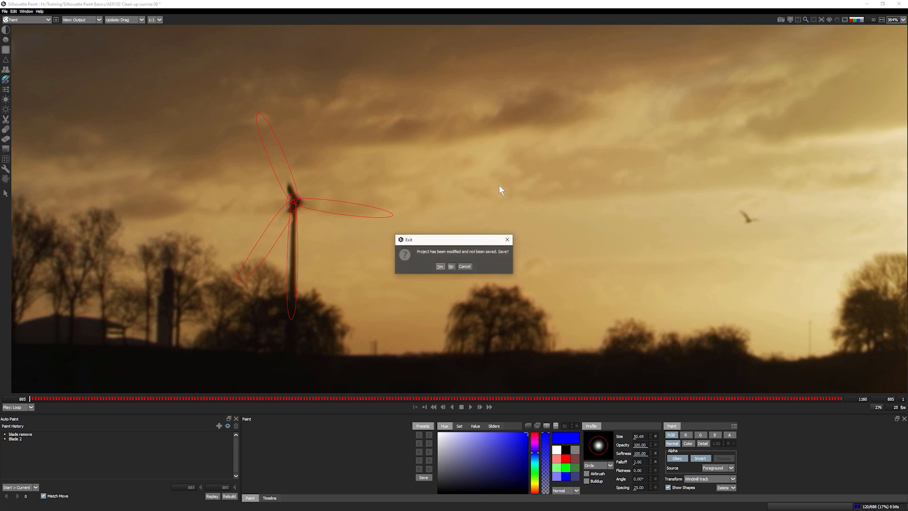
left_click(453, 266)
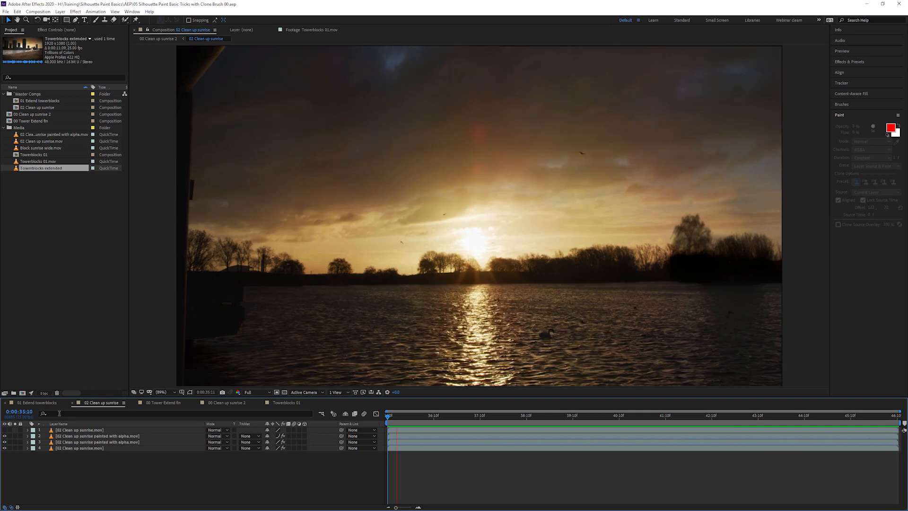
- Solo painted layers 2 and 3 over the transparency grid, then unsolo them
left_click(15, 436)
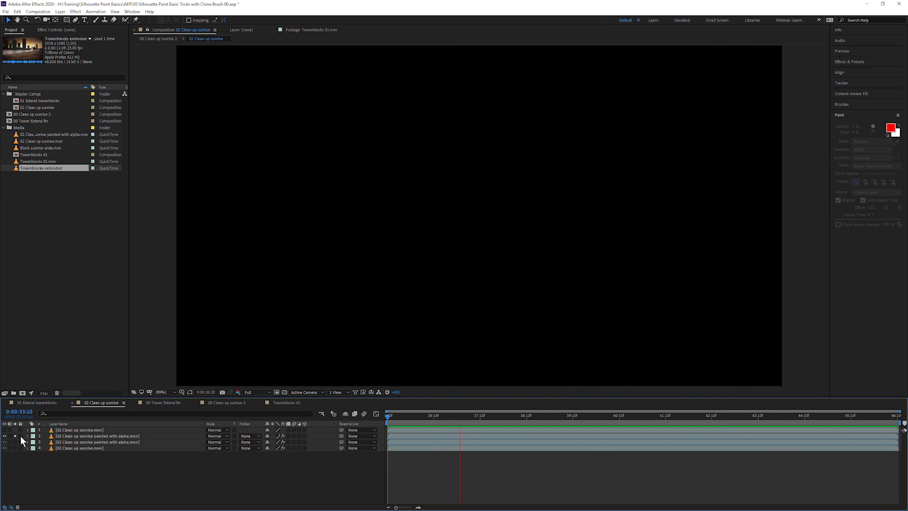
left_click(284, 392)
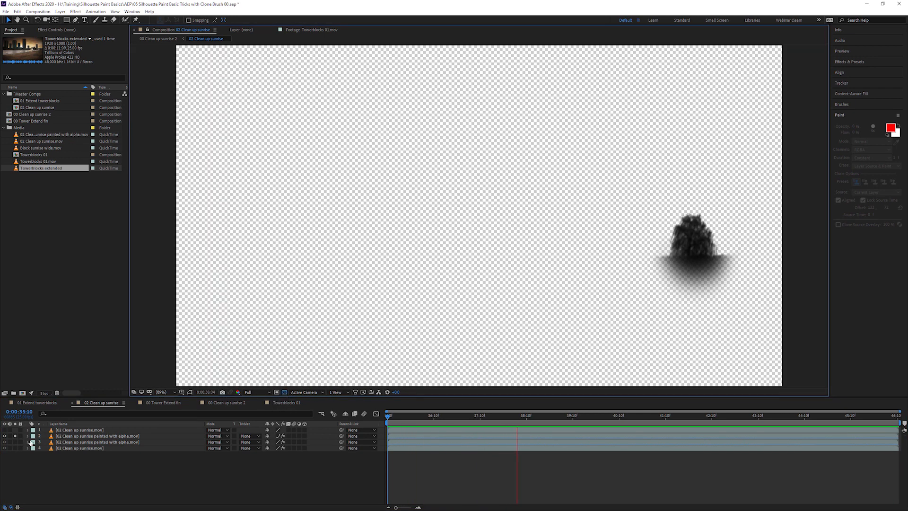
left_click(15, 441)
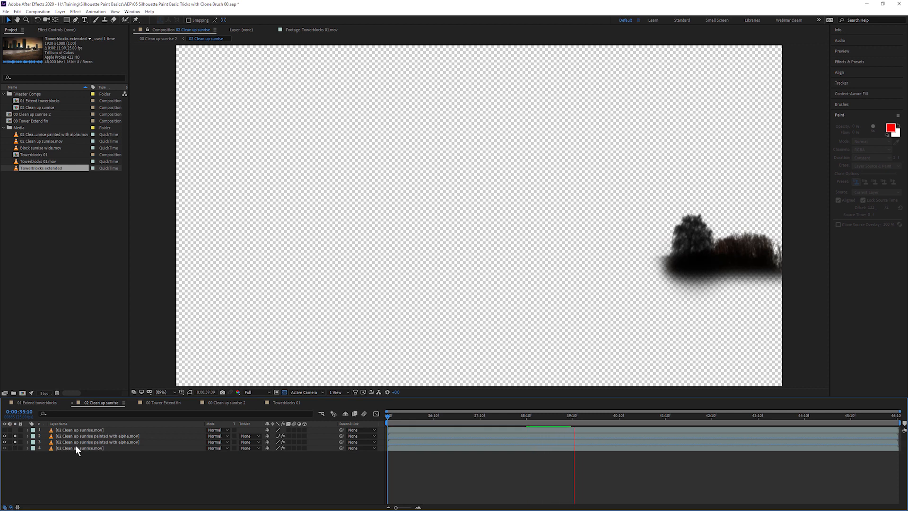
left_click(15, 441)
left_click(78, 441)
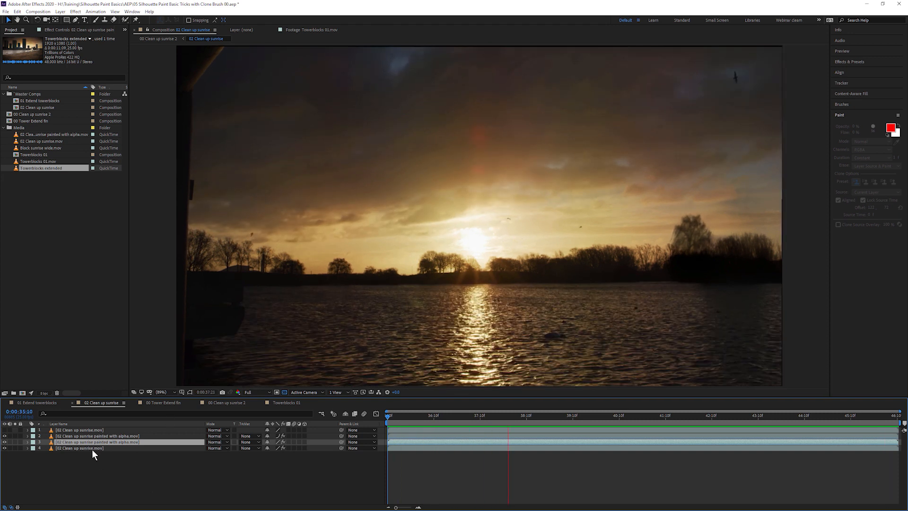
- Open Towerblocks 01 and clone the central tower's top upward into the sky
left_click(285, 402)
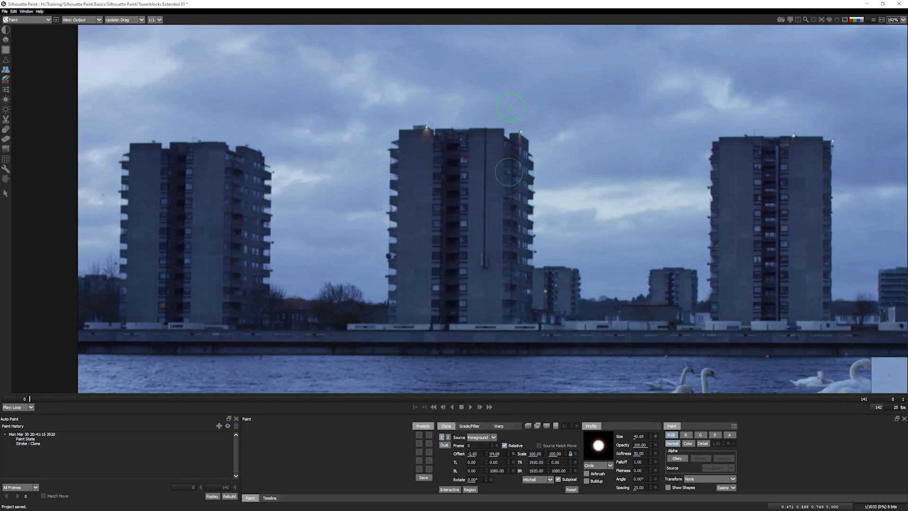
mouse_move(509, 152)
left_mouse_down()
mouse_move(511, 73)
mouse_move(520, 115)
left_mouse_up()
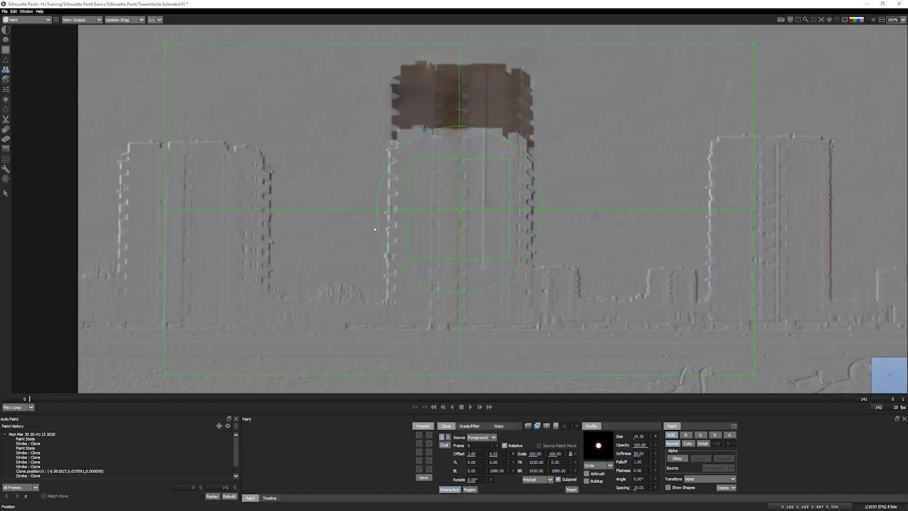
left_click_drag(374, 226, 370, 228)
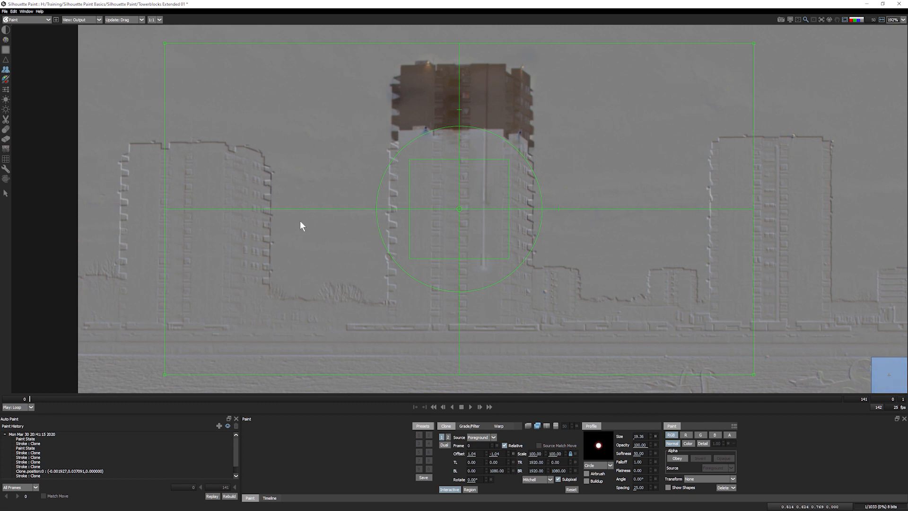
- Drag the clone source offset so the tower extension lines up with the middle block
left_click_drag(473, 233, 614, 234)
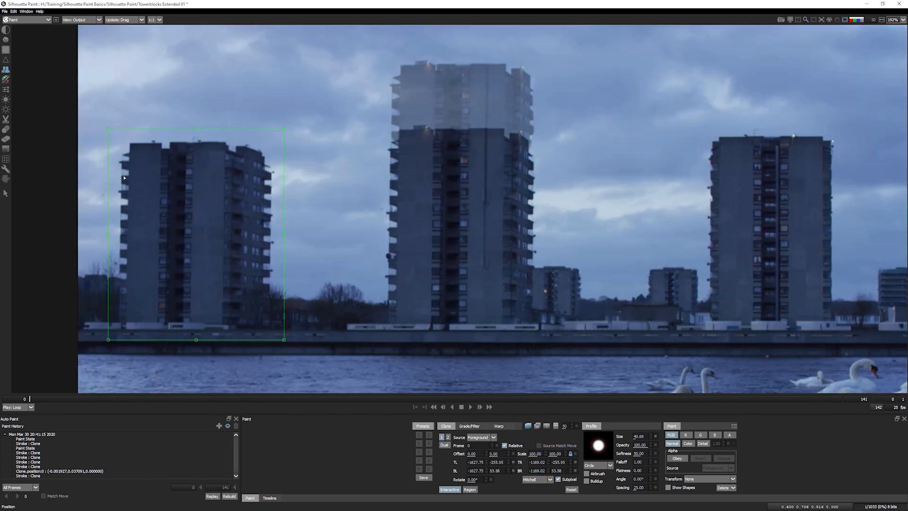
left_click_drag(217, 237, 325, 237)
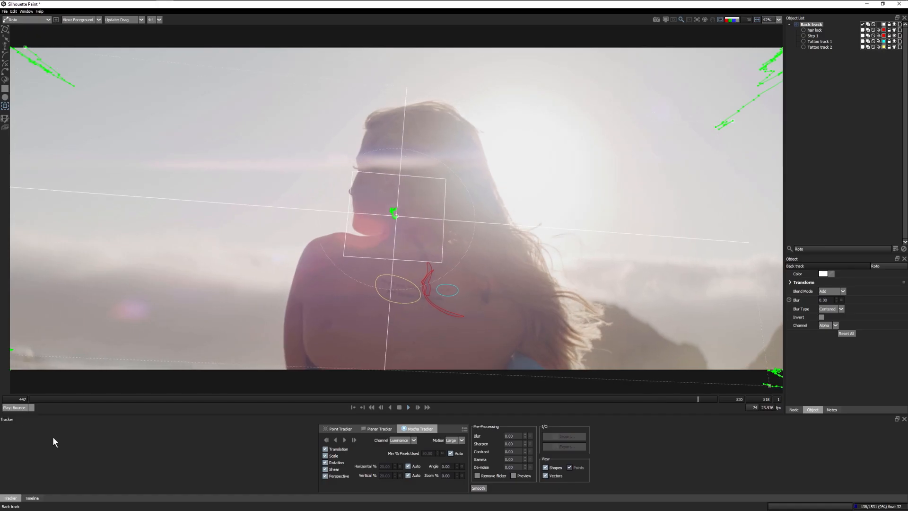
- Select all five Paint History entries and enable Match Move for the replay
left_click_drag(75, 319, 66, 364)
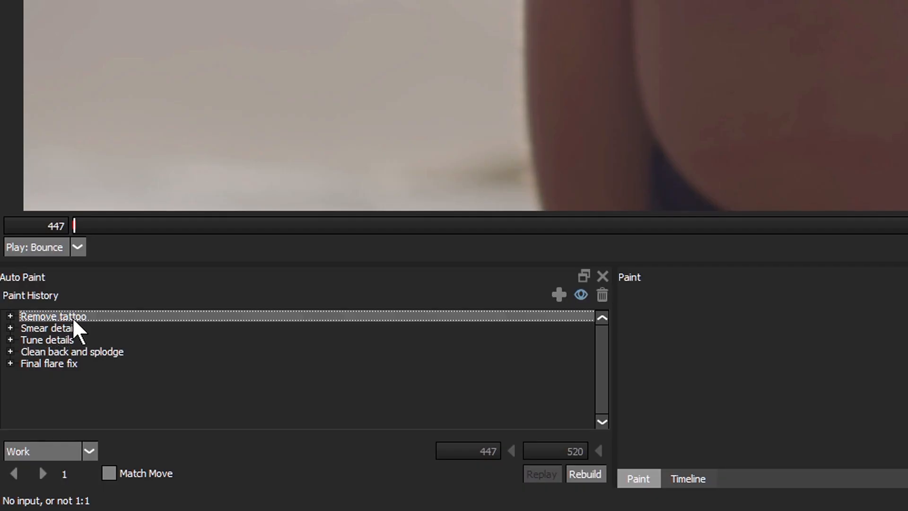
left_click(125, 473)
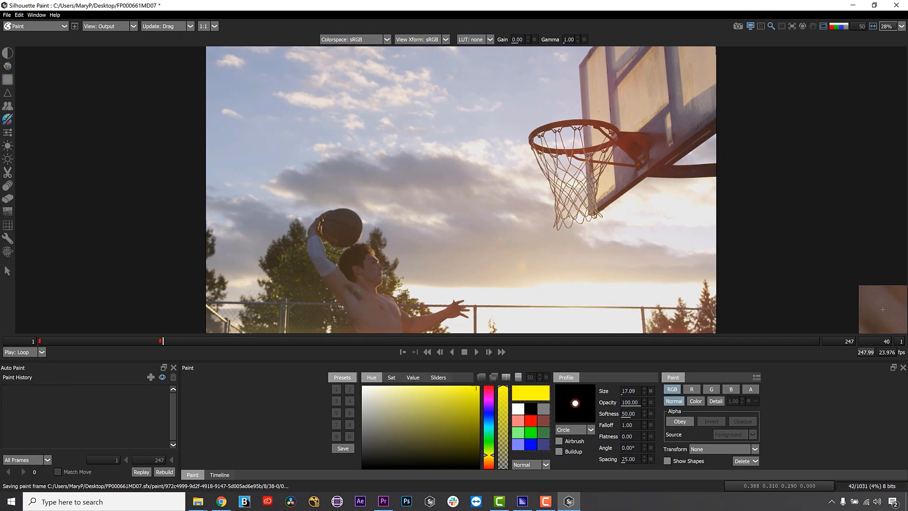
- Paint yellow over the player's chest and armpit on frame 40, then his arm on frame 41
left_click_drag(348, 278, 350, 317)
left_click_drag(333, 267, 323, 288)
mouse_move(336, 267)
left_mouse_down()
mouse_move(328, 288)
mouse_move(380, 333)
left_mouse_up()
key("x")
left_click_drag(385, 288, 385, 333)
left_click_drag(350, 273, 349, 308)
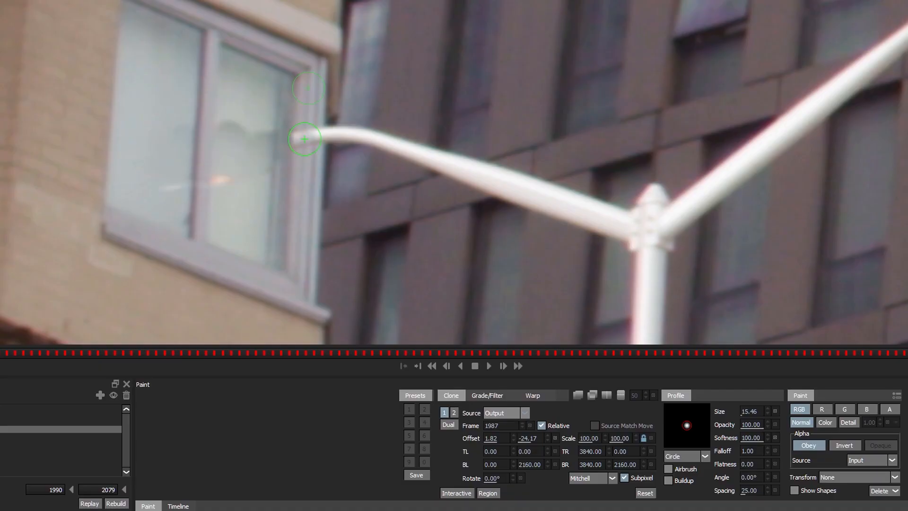
- Warp-drag the street lamp arm's tip inward twice to shorten it
left_click_drag(383, 263, 489, 281)
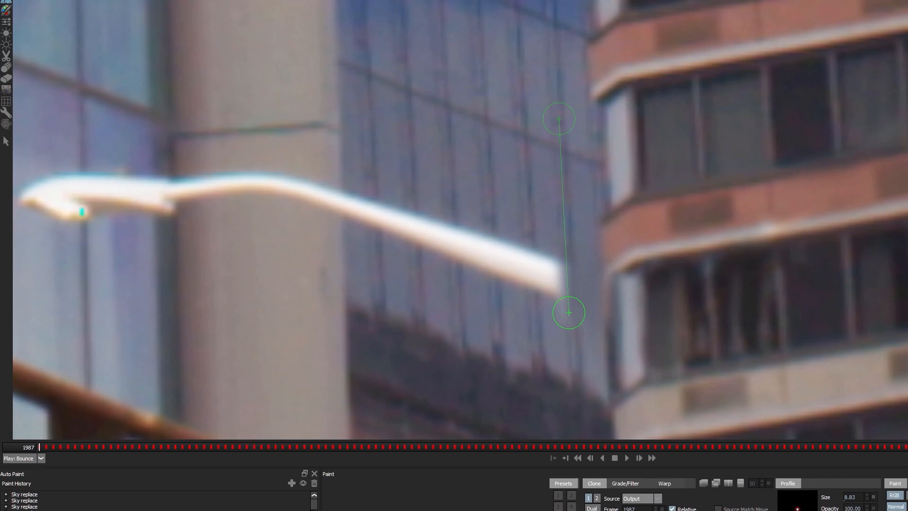
mouse_move(568, 314)
left_mouse_down()
mouse_move(400, 235)
mouse_move(188, 178)
left_mouse_up()
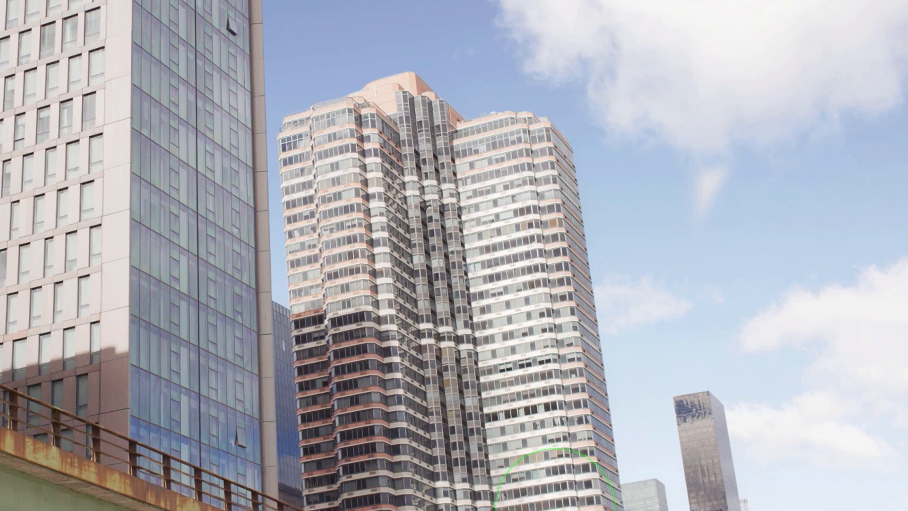